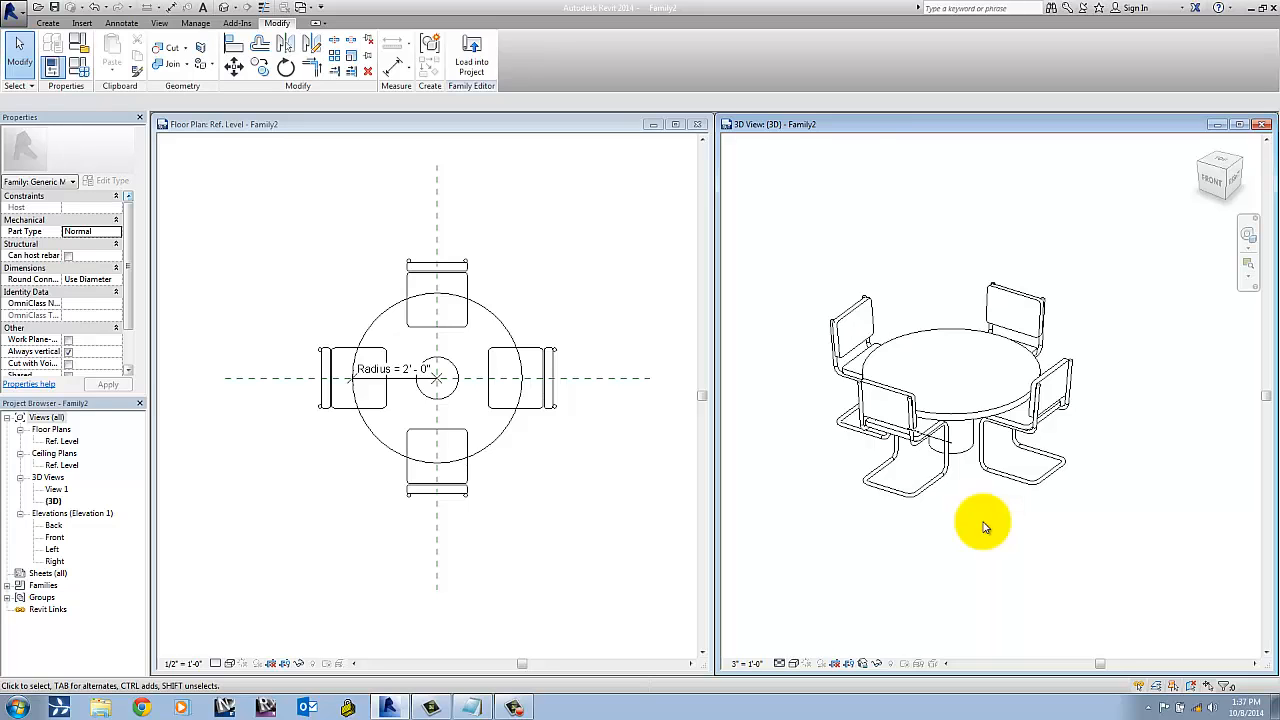
- Examine the round table and its arrayed chair groups in the 3D view, including the front-right chair's group
middle_drag(1109, 514, 1077, 519)
middle_drag(979, 517, 1002, 541)
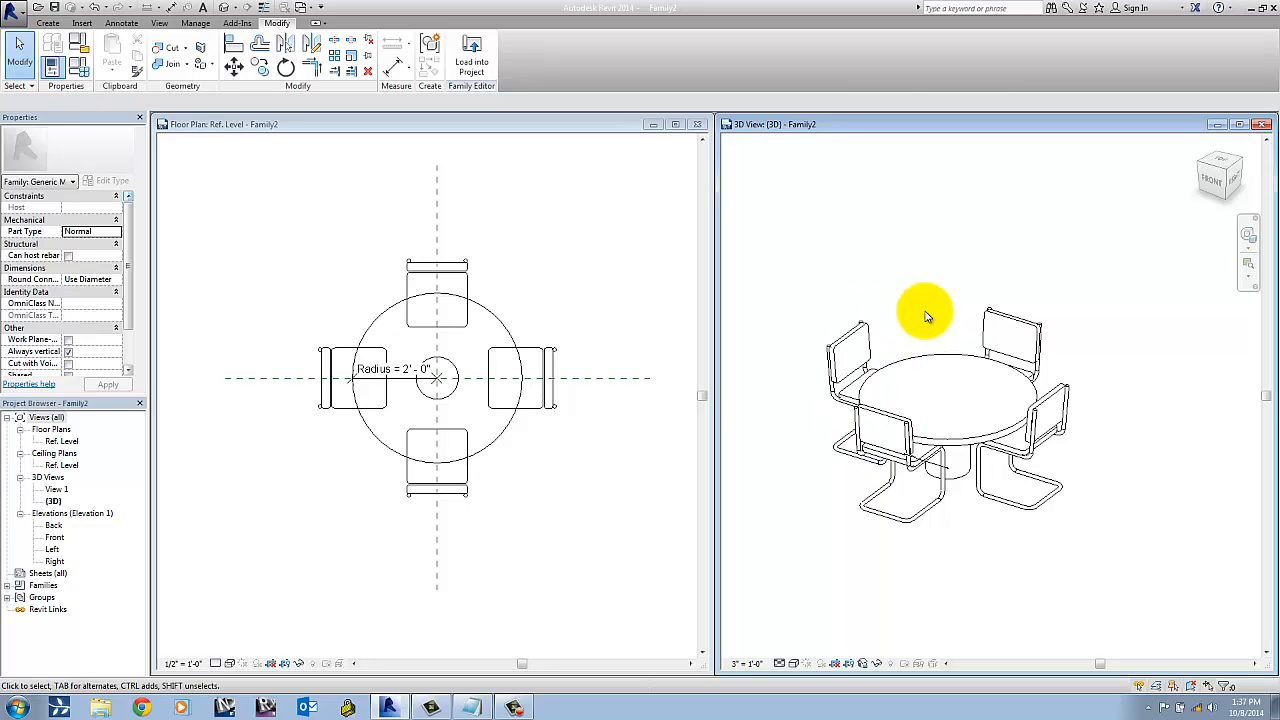
middle_drag(1114, 496, 1119, 515)
scroll(1049, 556, up, 1)
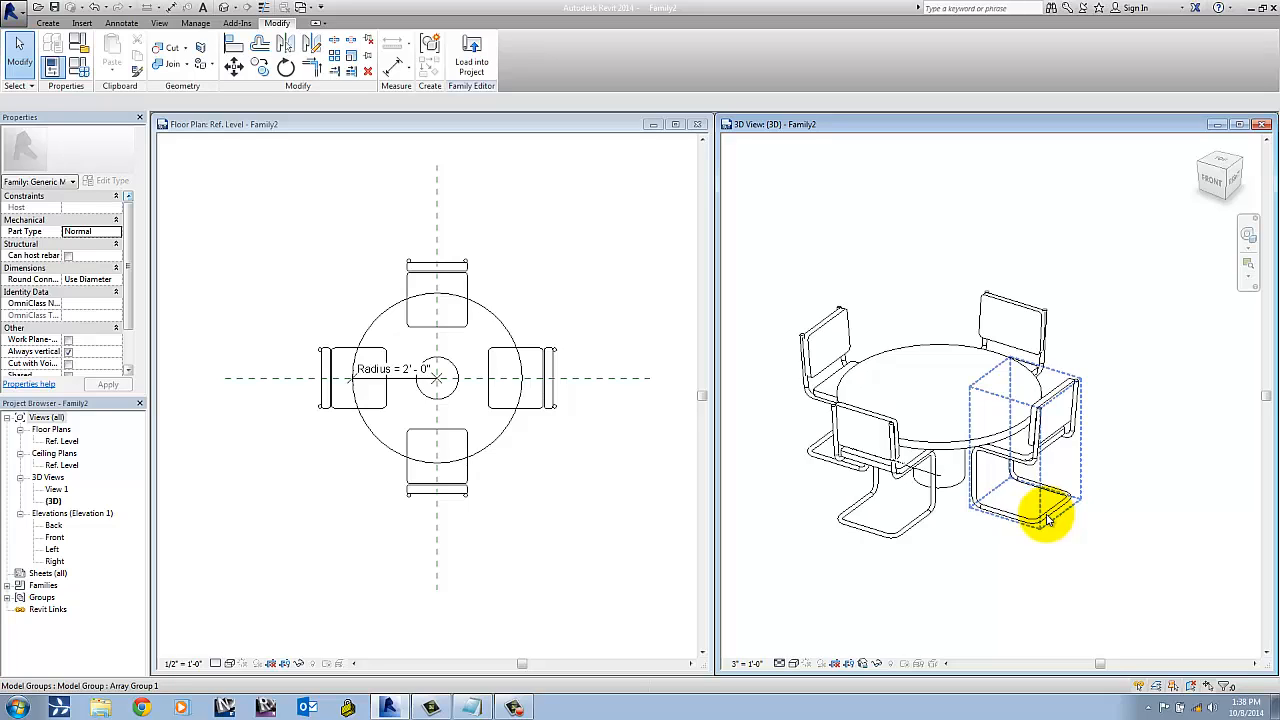
click(1033, 538)
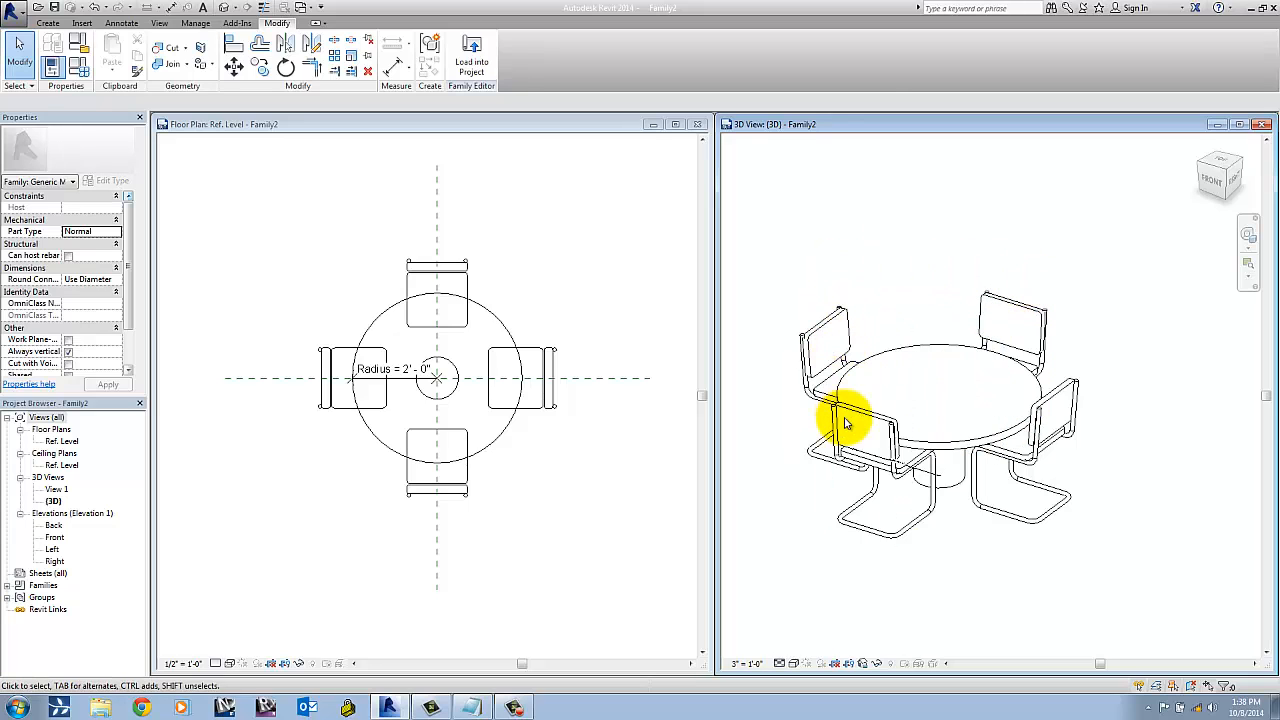
click(1068, 392)
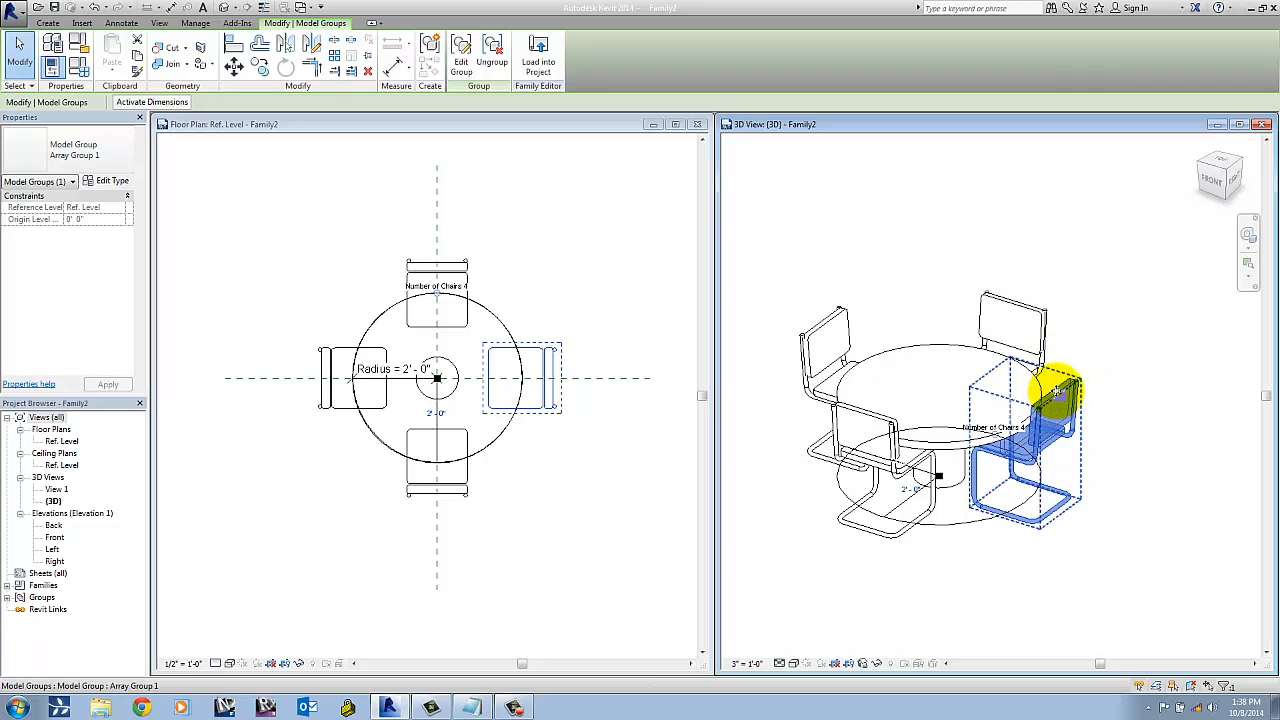
click(1093, 349)
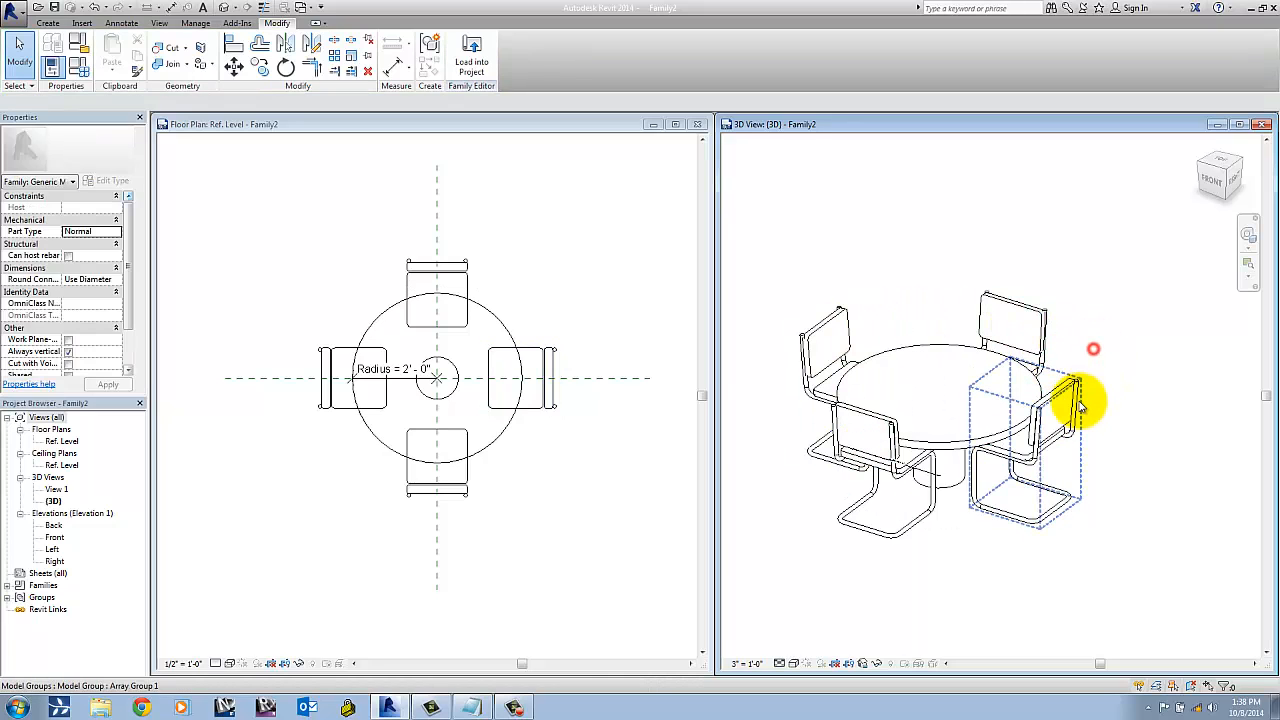
click(1066, 384)
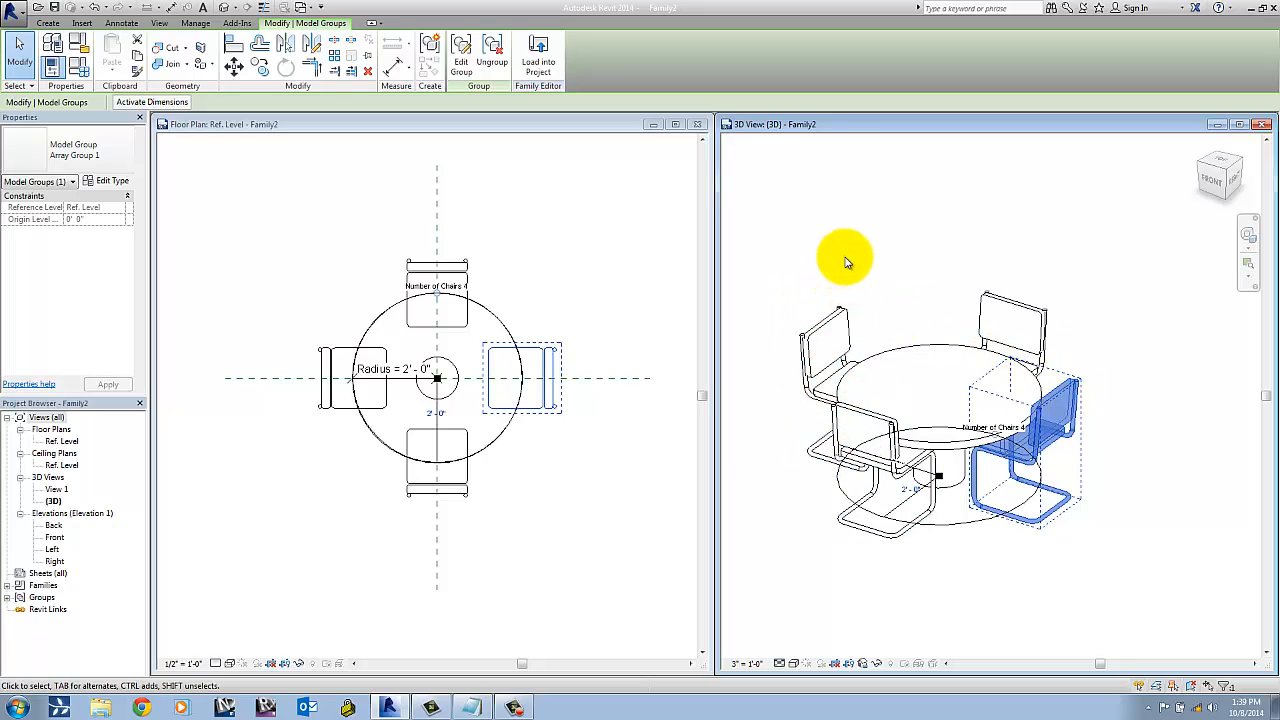
click(1079, 348)
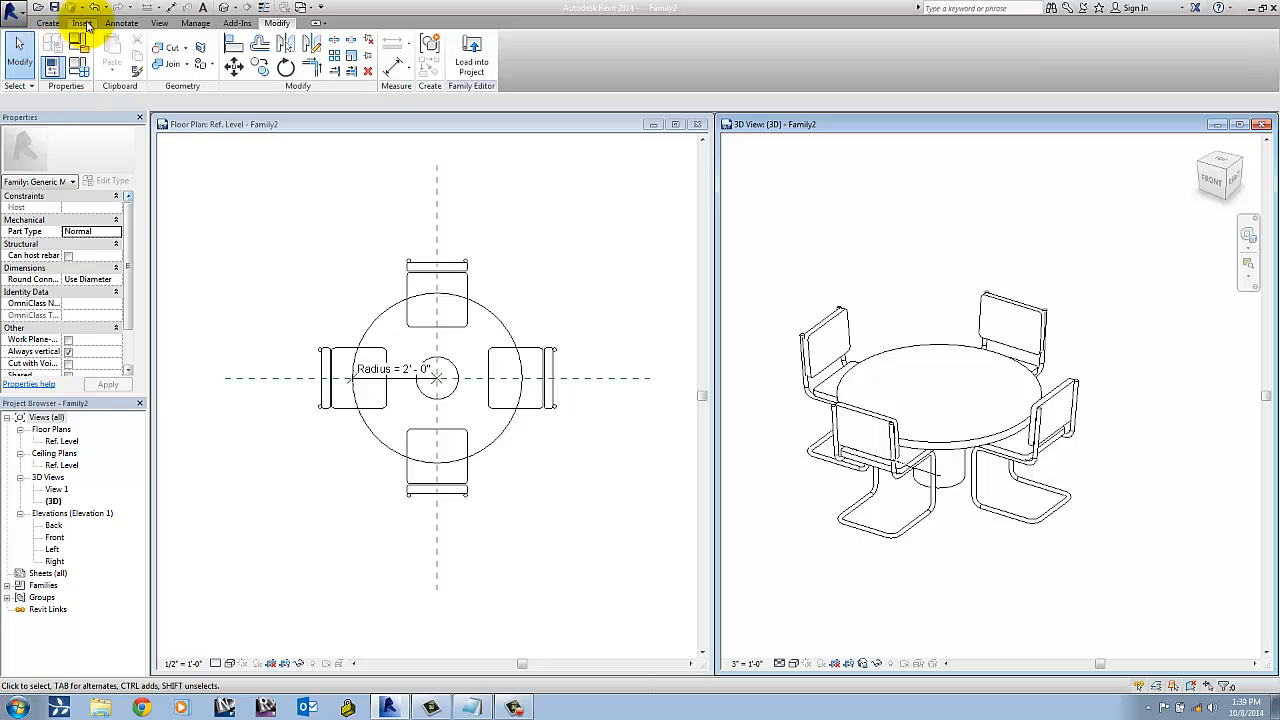
- Create an extruded box about 9" by 9" with a depth of 1' 0" beneath the chair on the table's plan right side
click(50, 24)
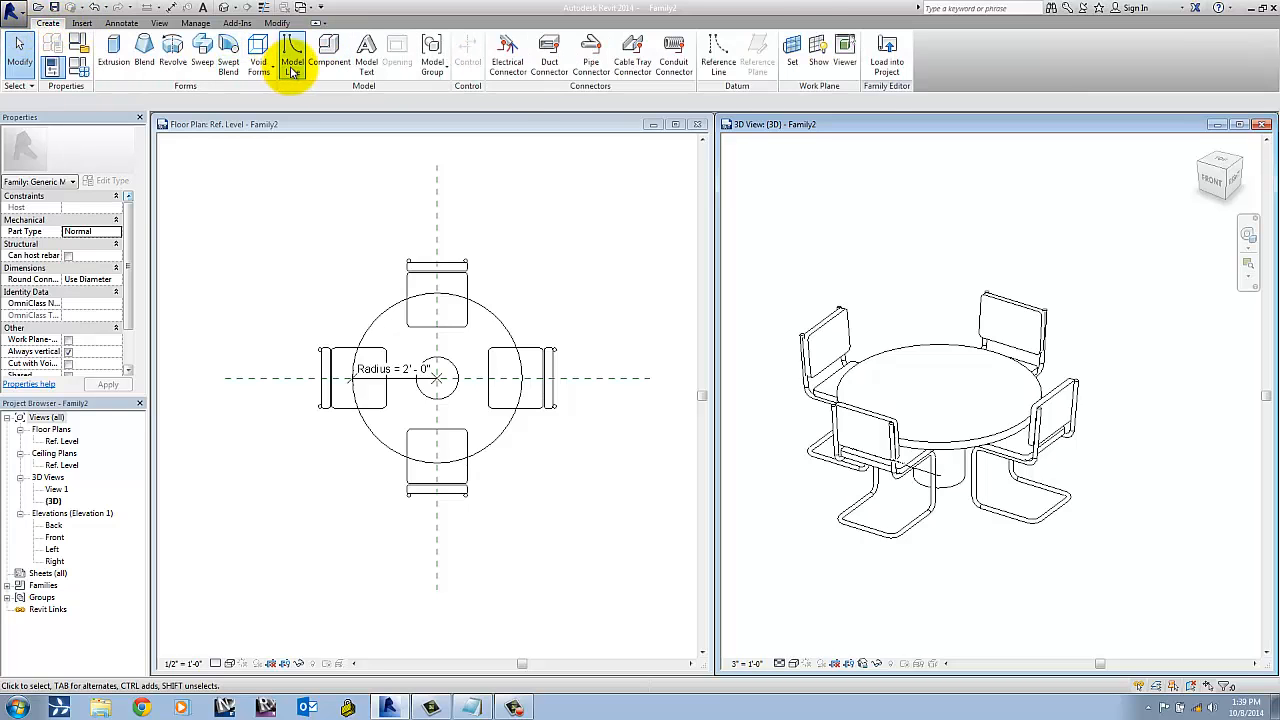
click(114, 52)
scroll(538, 405, up, 2)
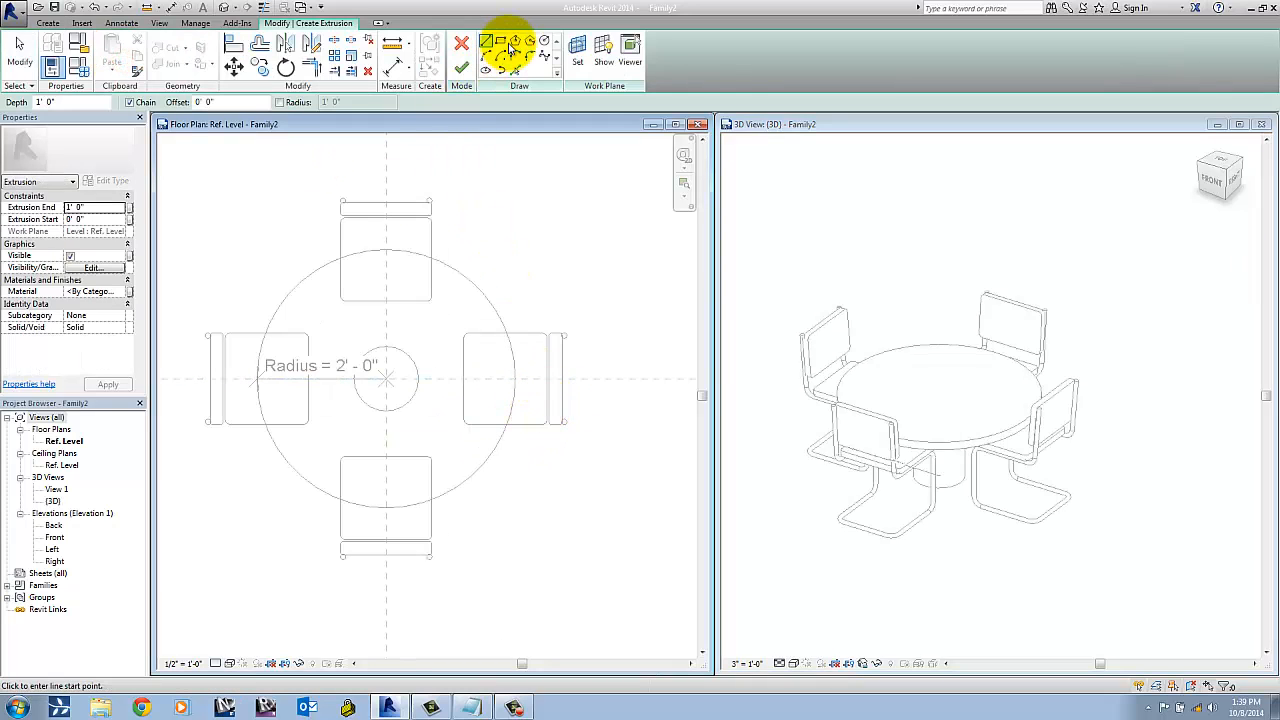
click(500, 42)
click(489, 356)
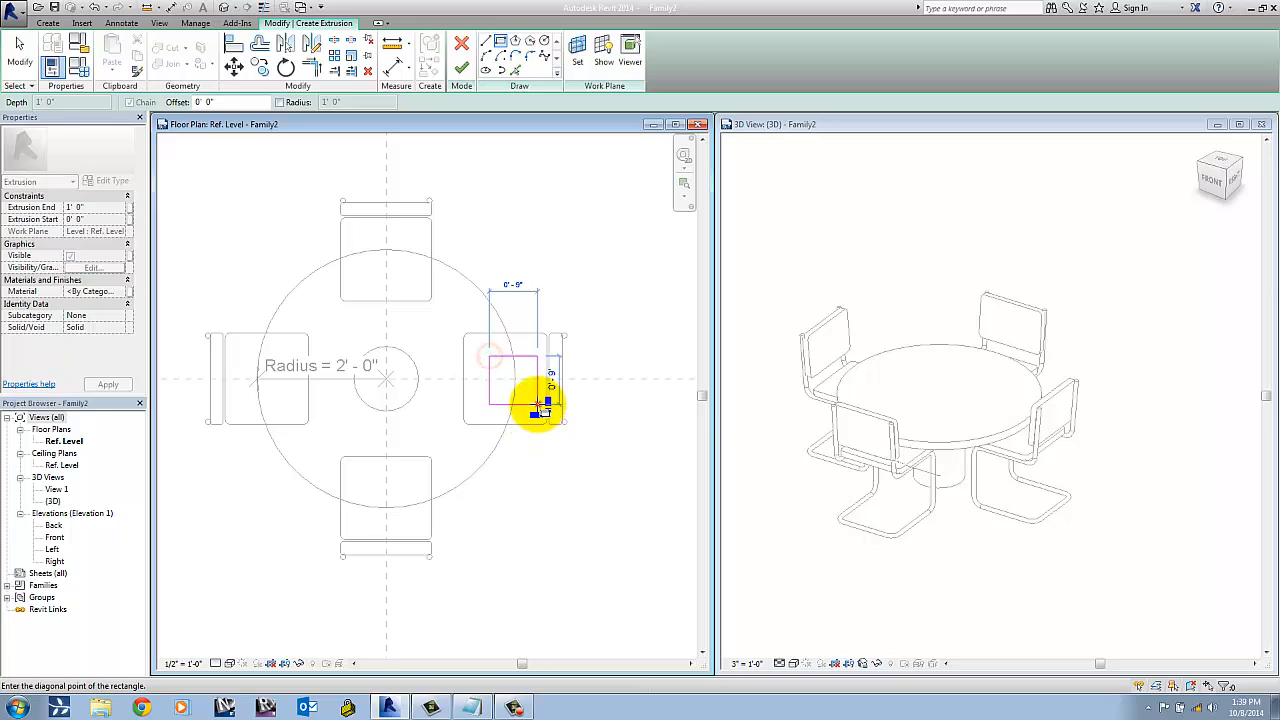
click(537, 404)
click(466, 70)
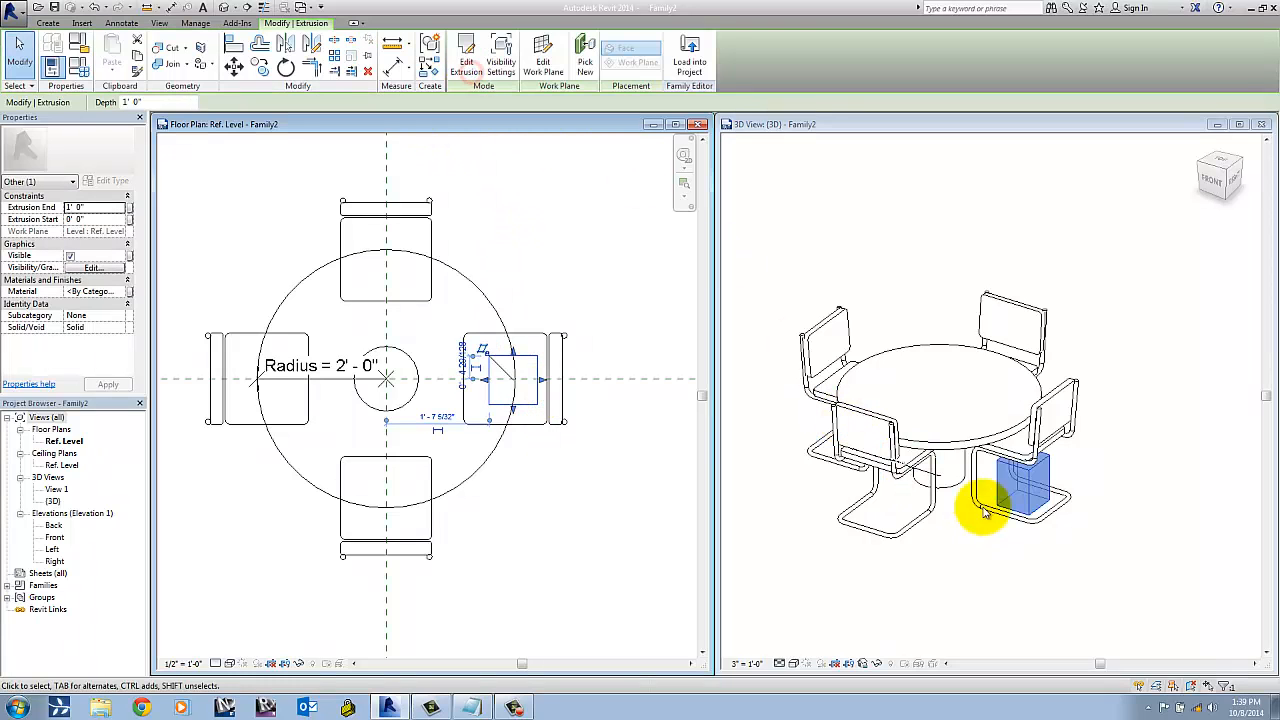
click(1066, 583)
click(1105, 497)
click(1066, 420)
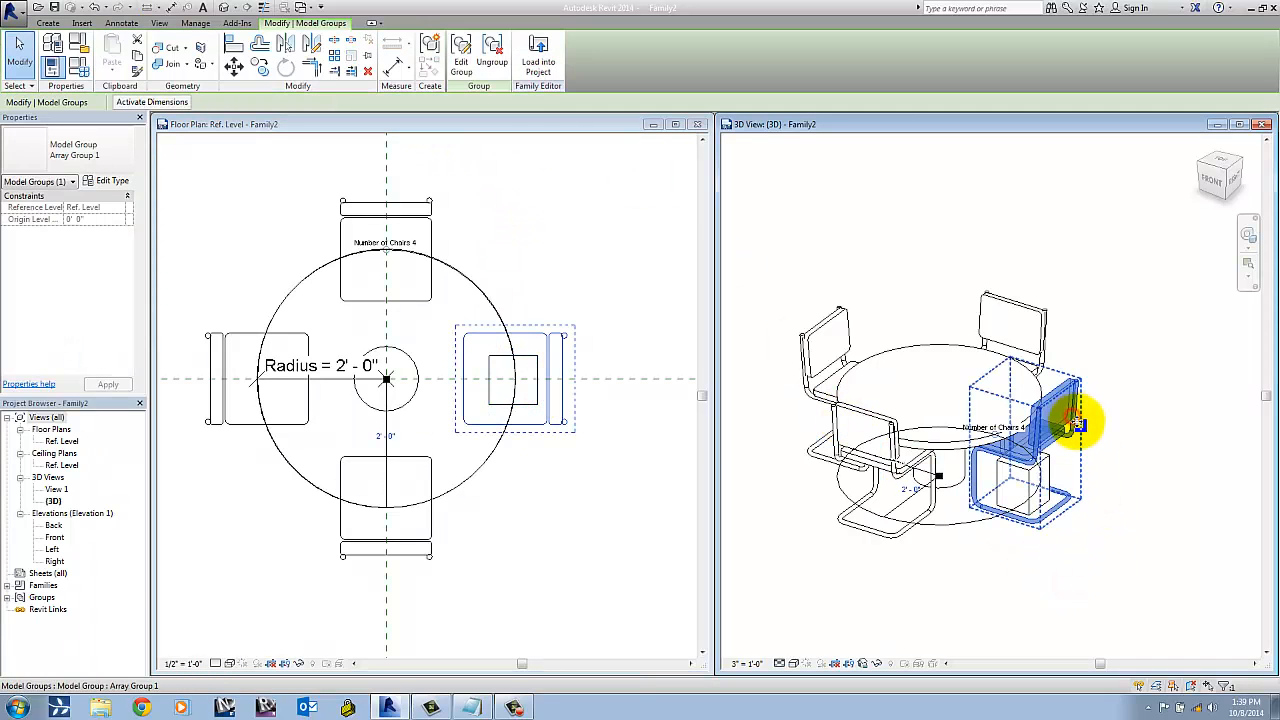
click(476, 80)
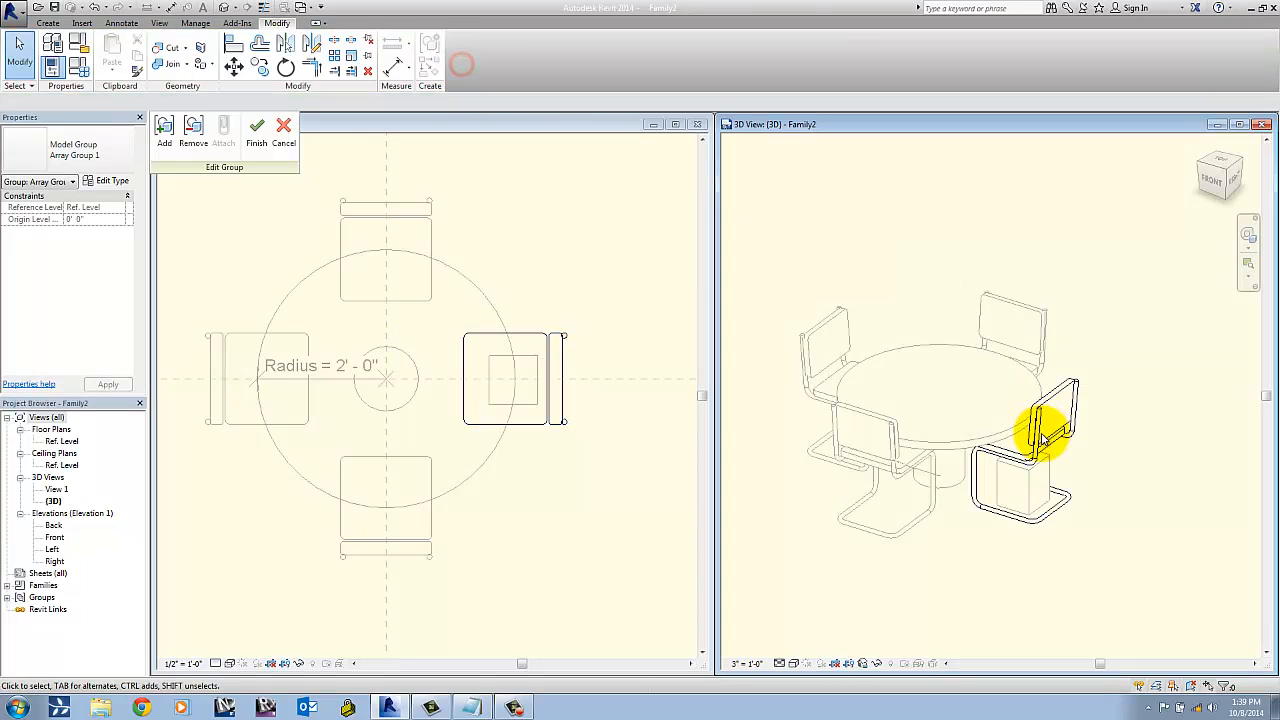
click(269, 145)
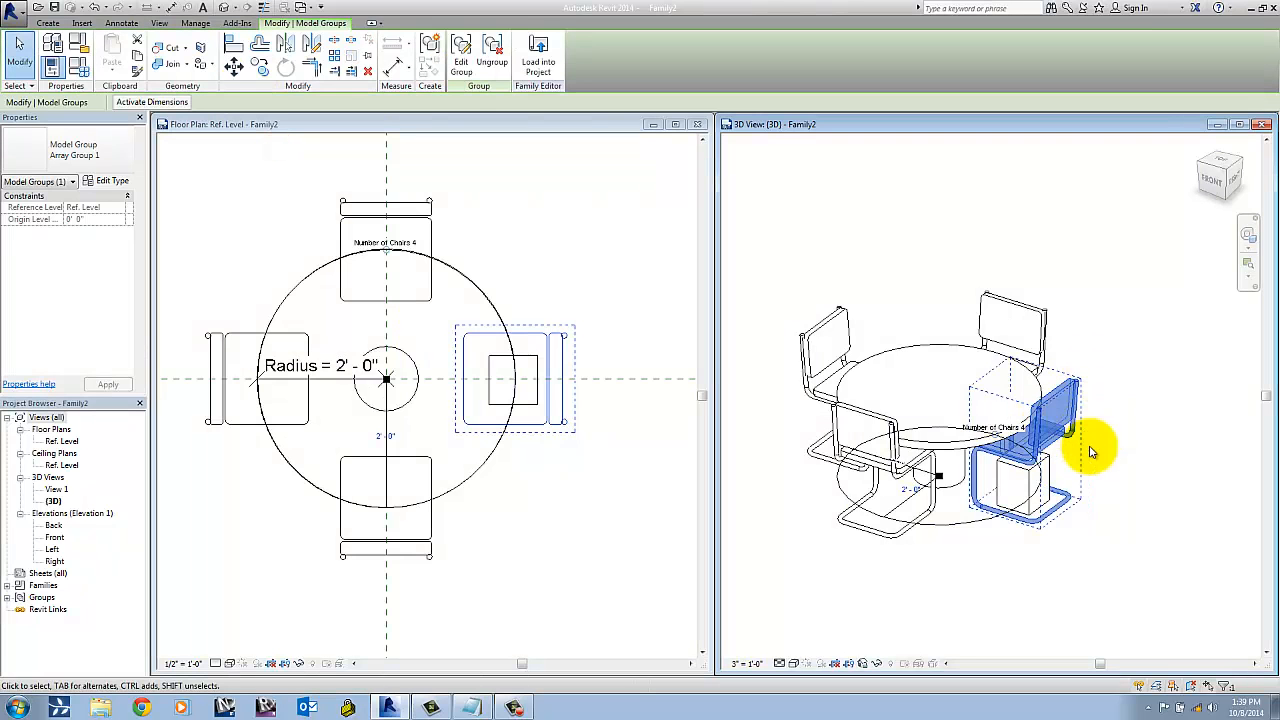
click(1114, 428)
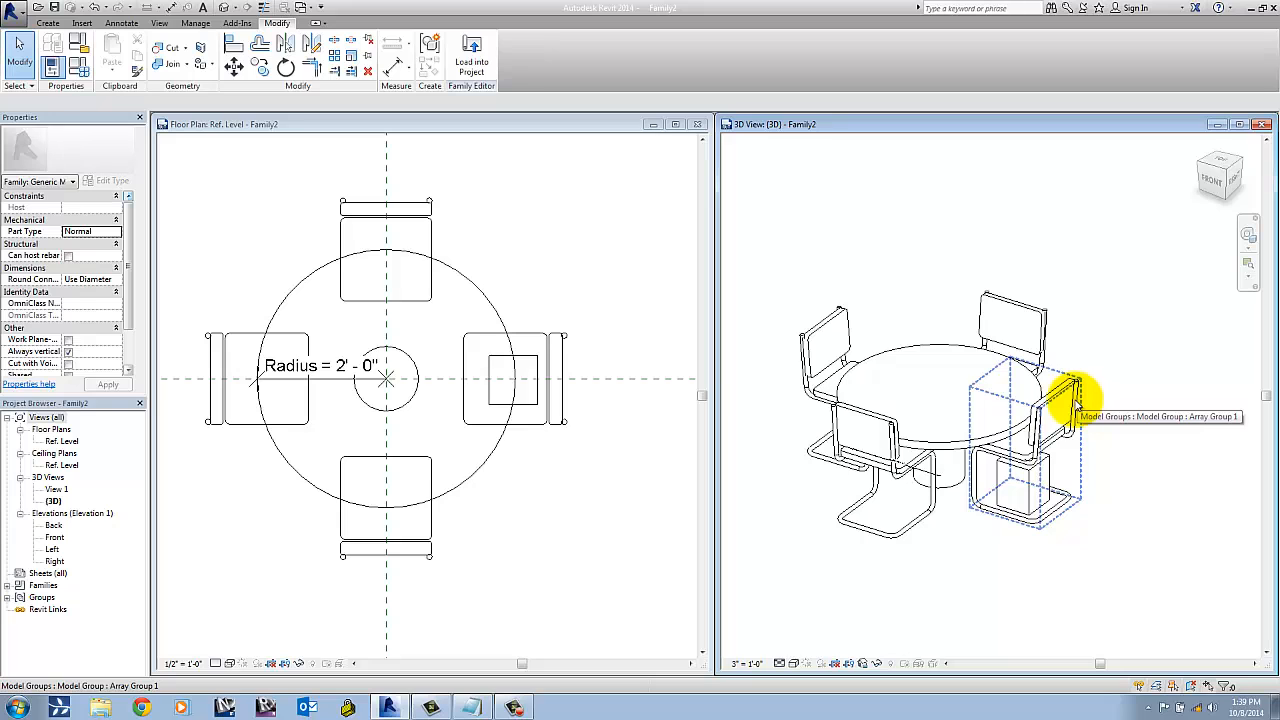
double_click(1076, 403)
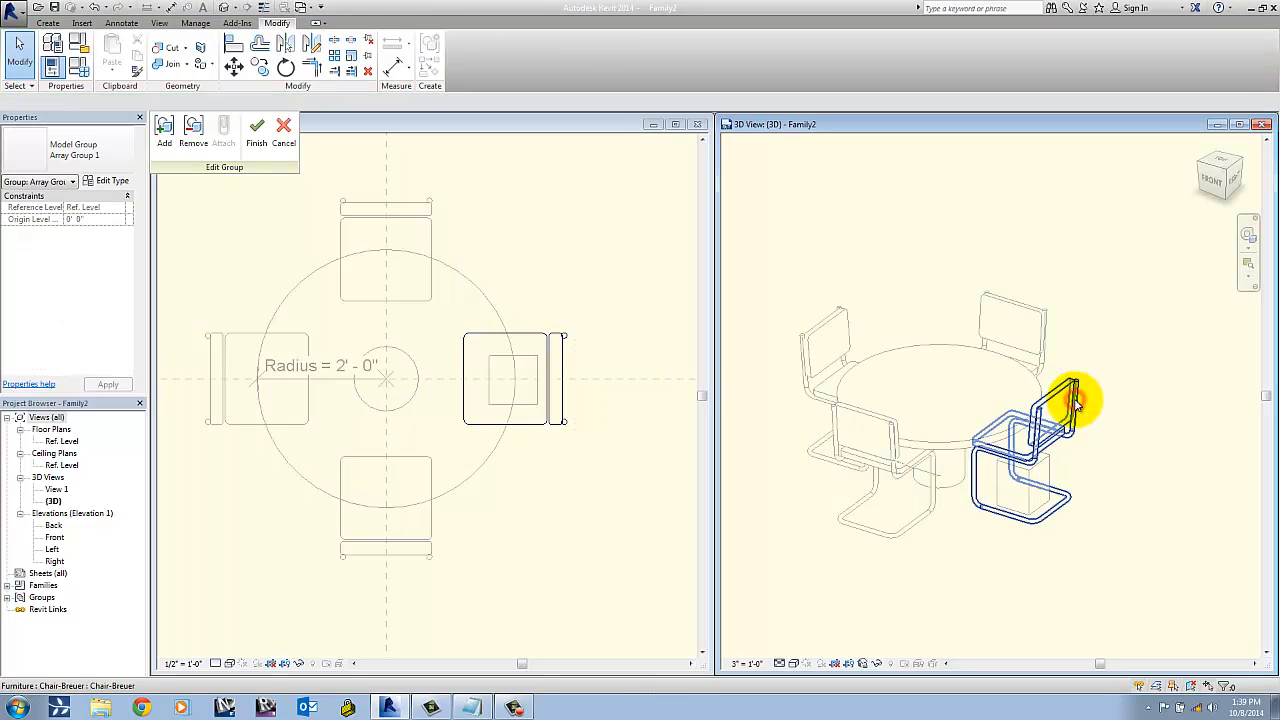
click(286, 130)
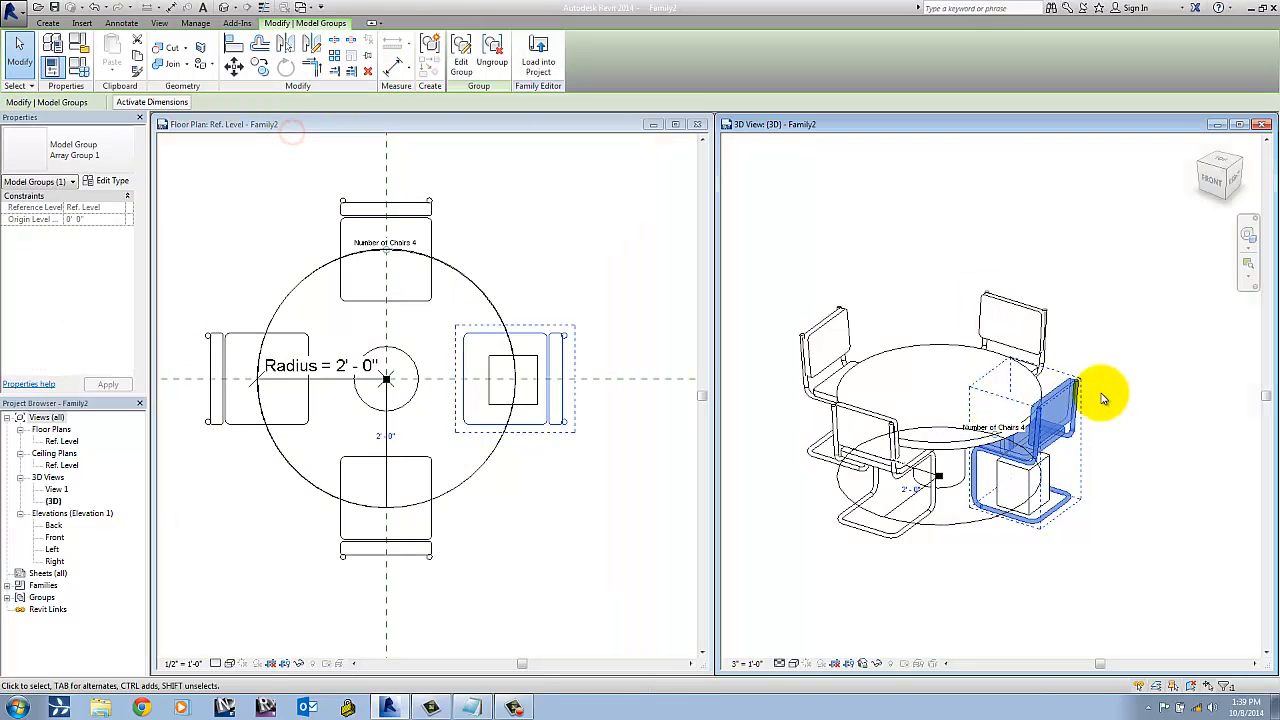
- Edit the front-right chair's array group to add the extruded box to it, and finish the group
click(460, 64)
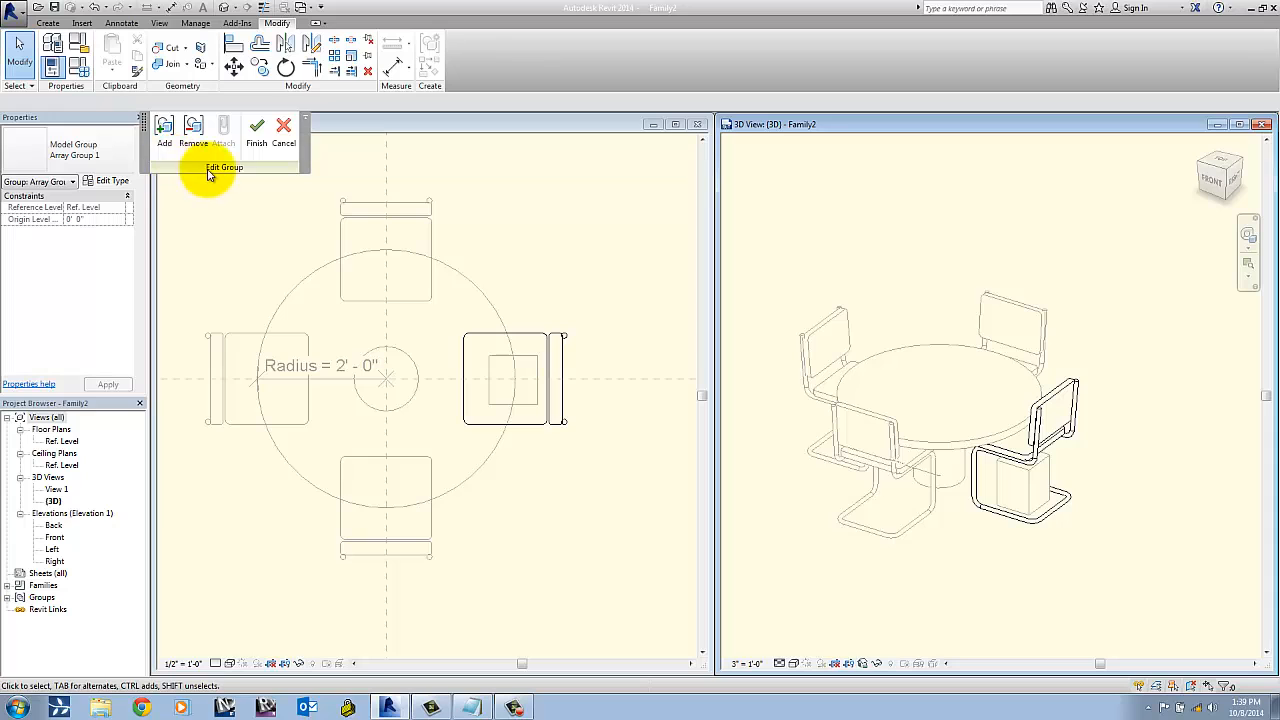
click(165, 132)
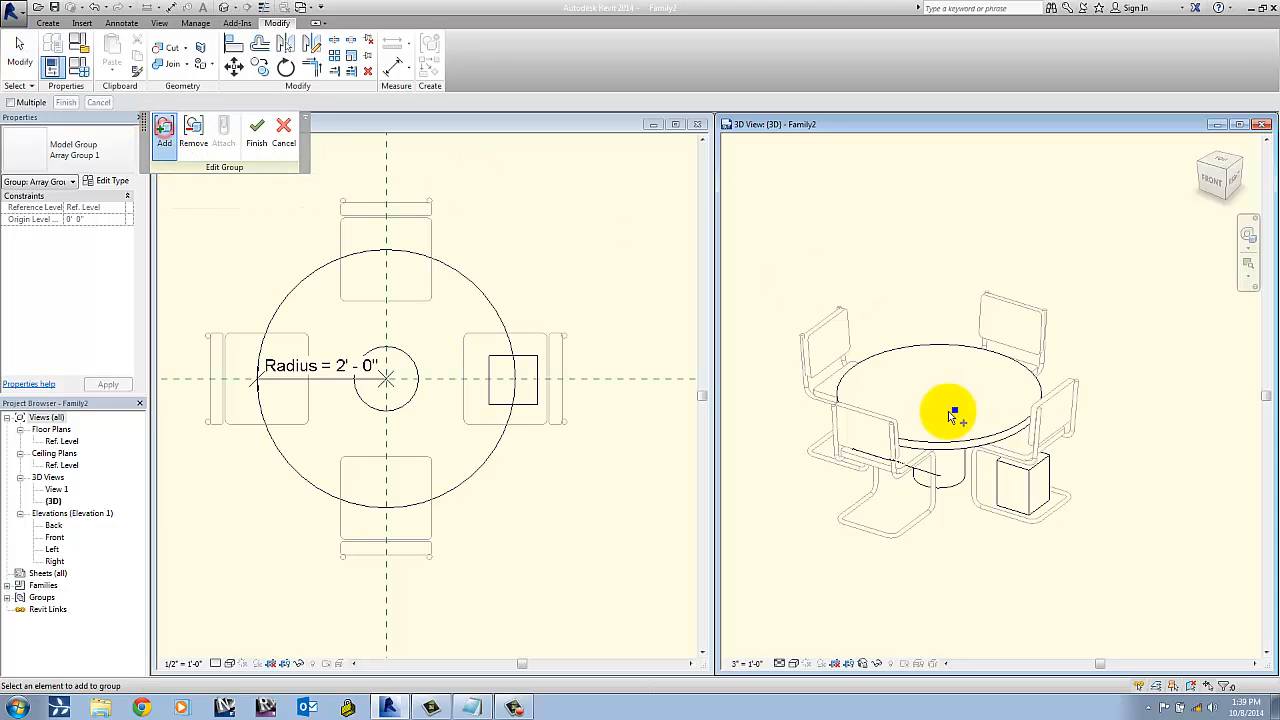
click(1033, 488)
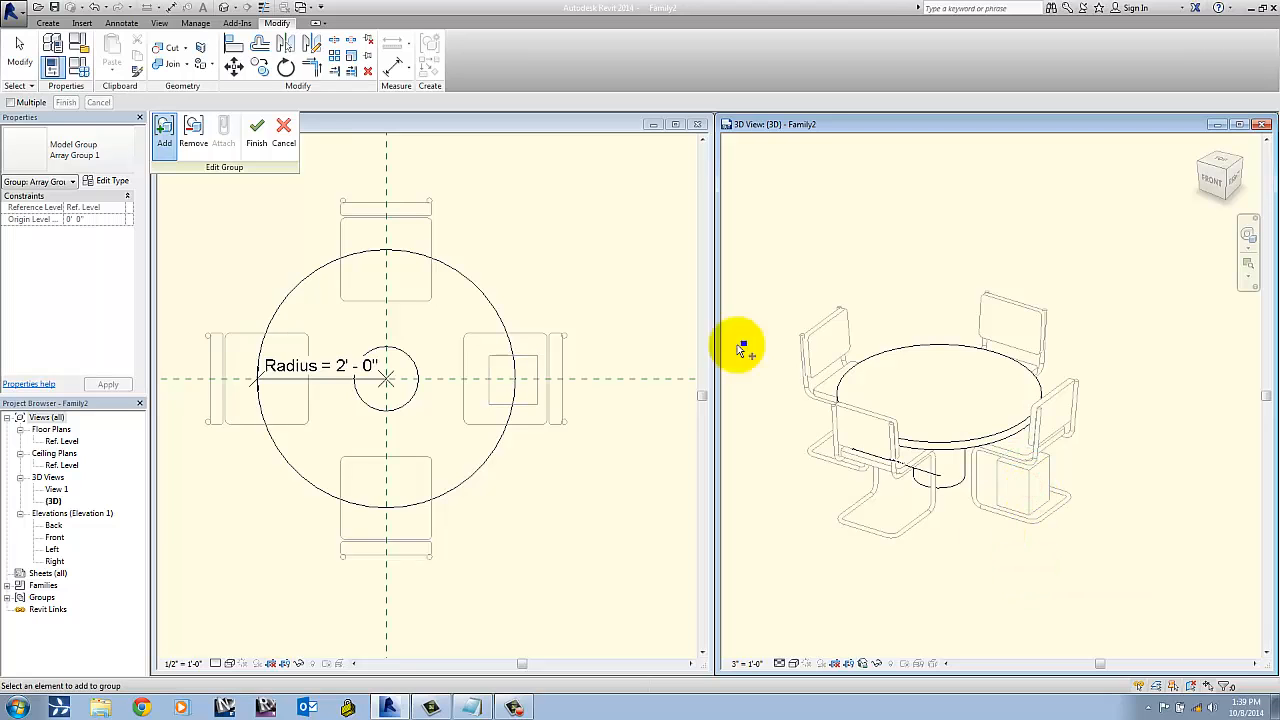
click(255, 148)
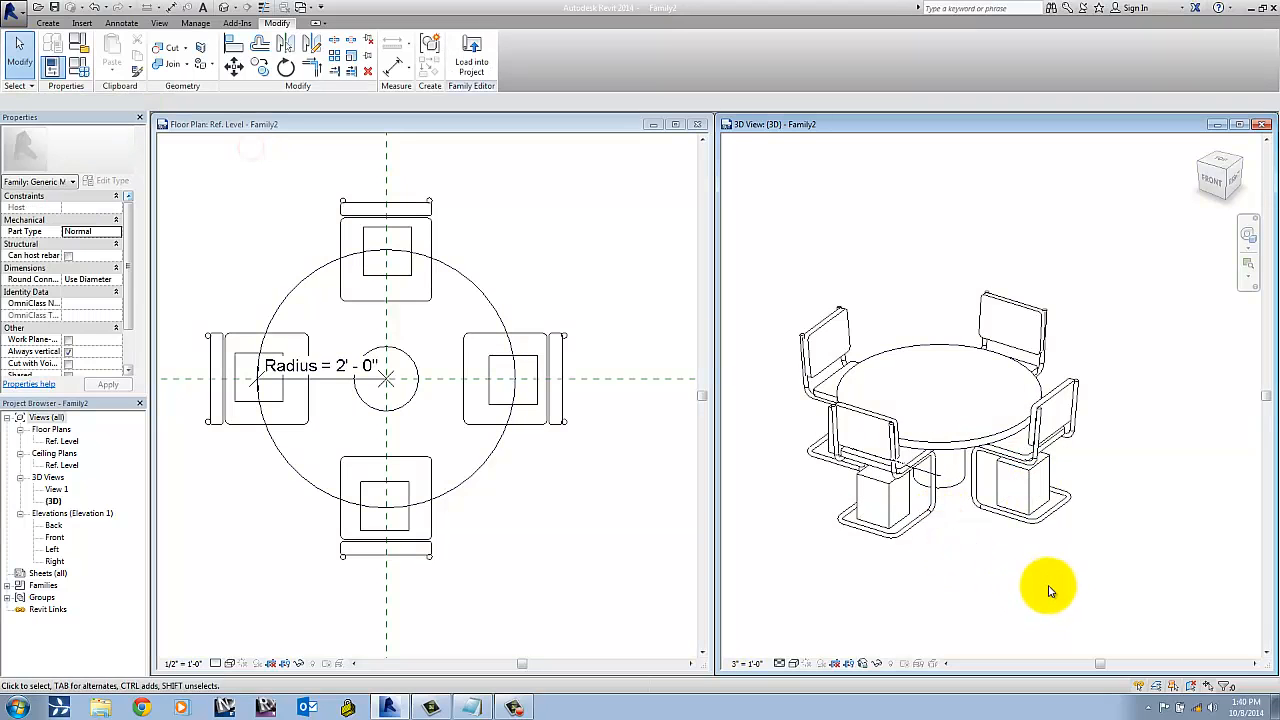
- Delete the extruded box from within the front-right chair's array group and finish editing the group
mouse_move(1051, 540)
shift+middle_down()
mouse_move(1051, 529)
mouse_move(1066, 551)
mouse_move(993, 512)
mouse_move(1034, 509)
mouse_move(1069, 549)
shift+middle_up()
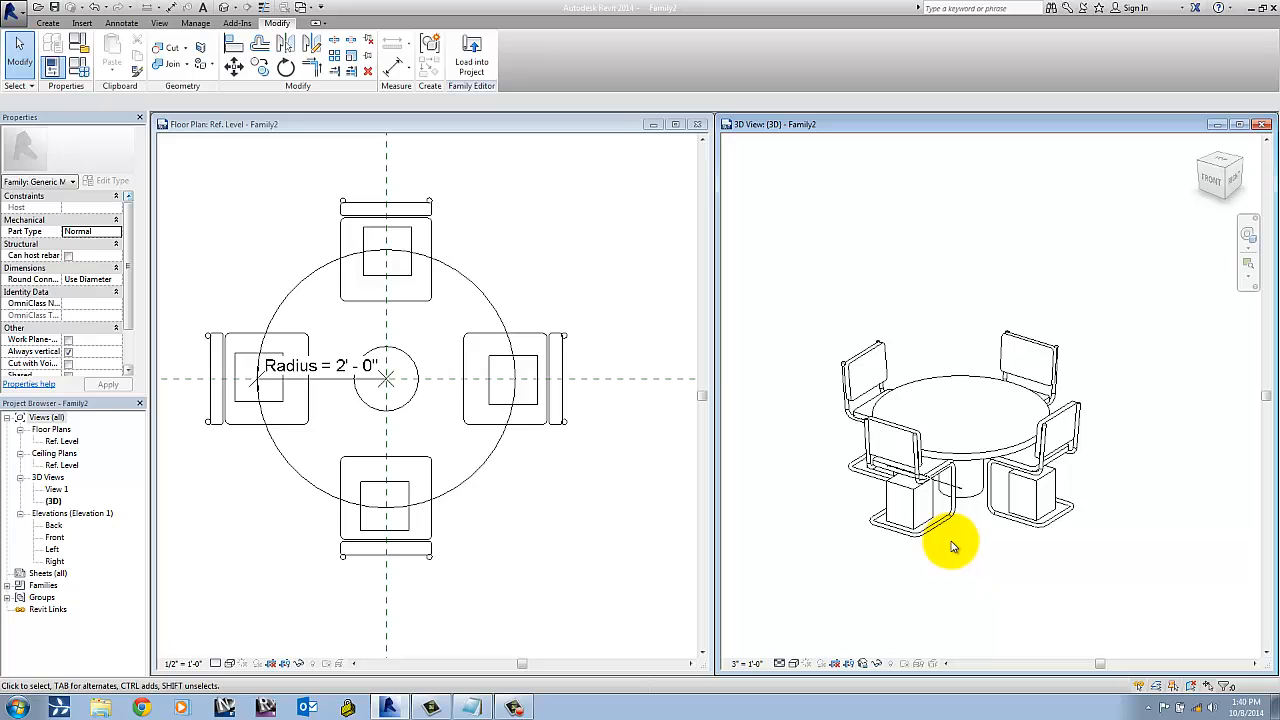
scroll(1022, 530, up, 2)
click(1043, 500)
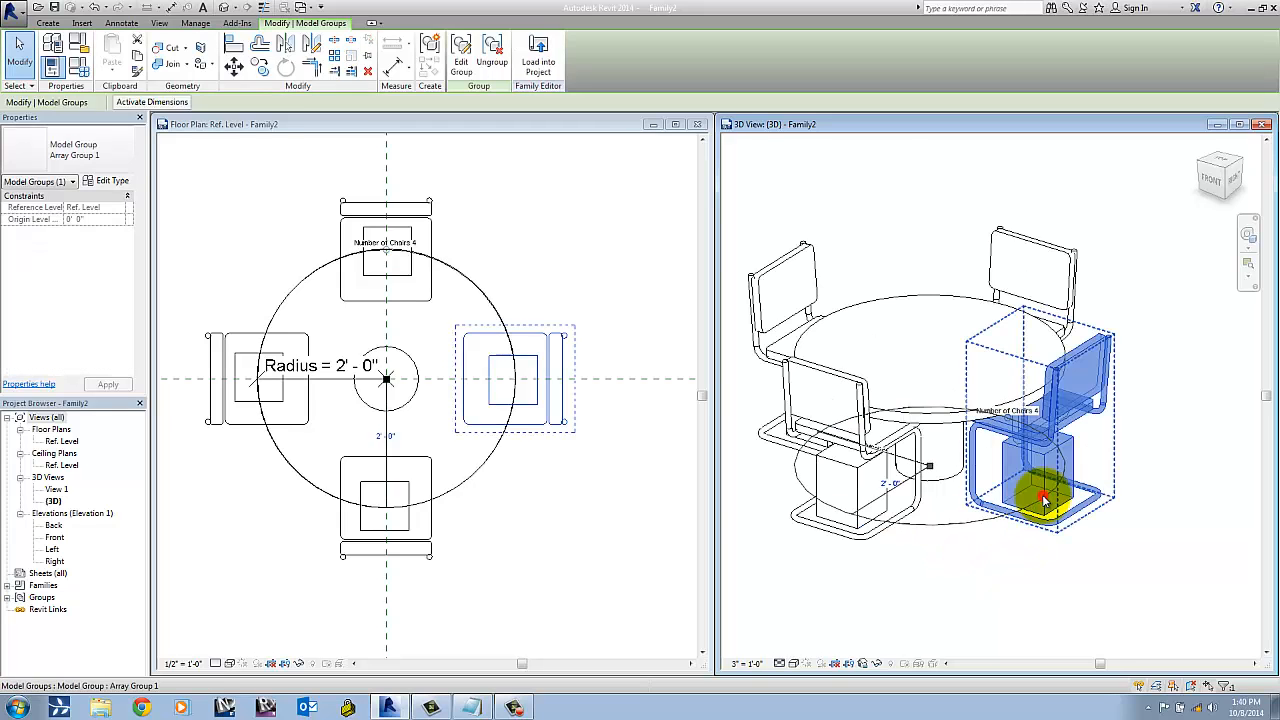
double_click(1043, 500)
click(1022, 505)
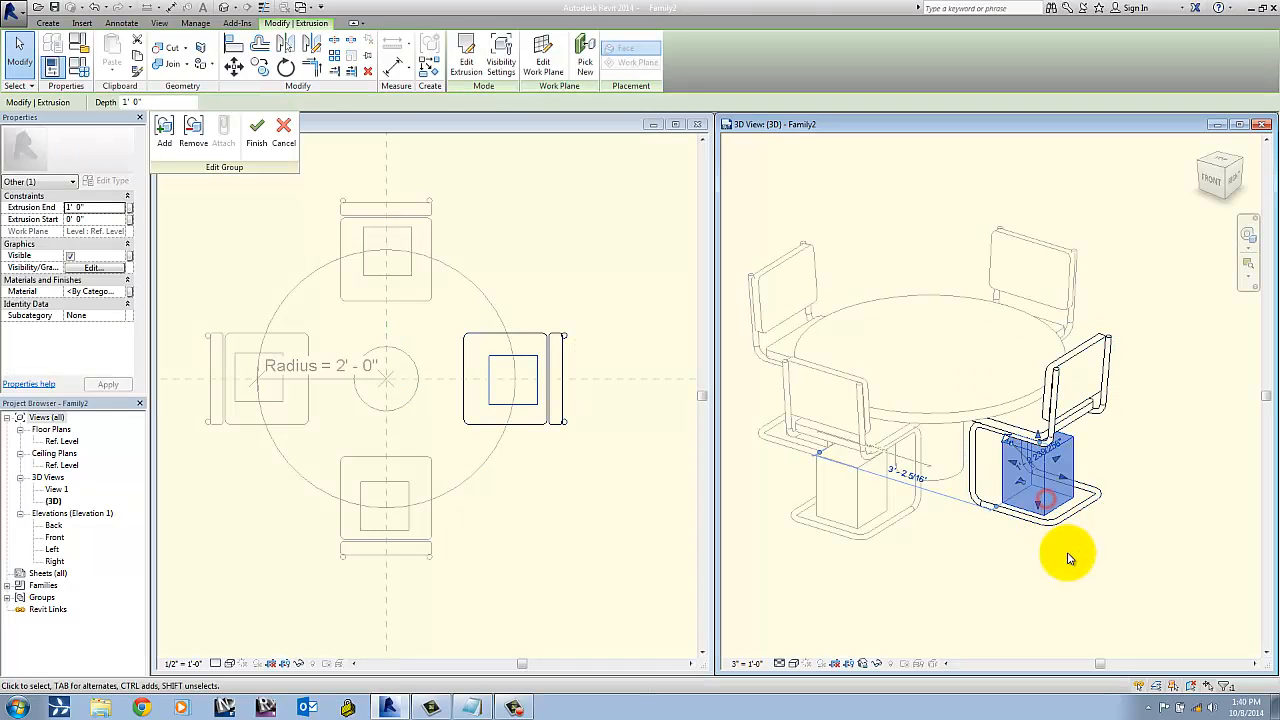
click(1068, 558)
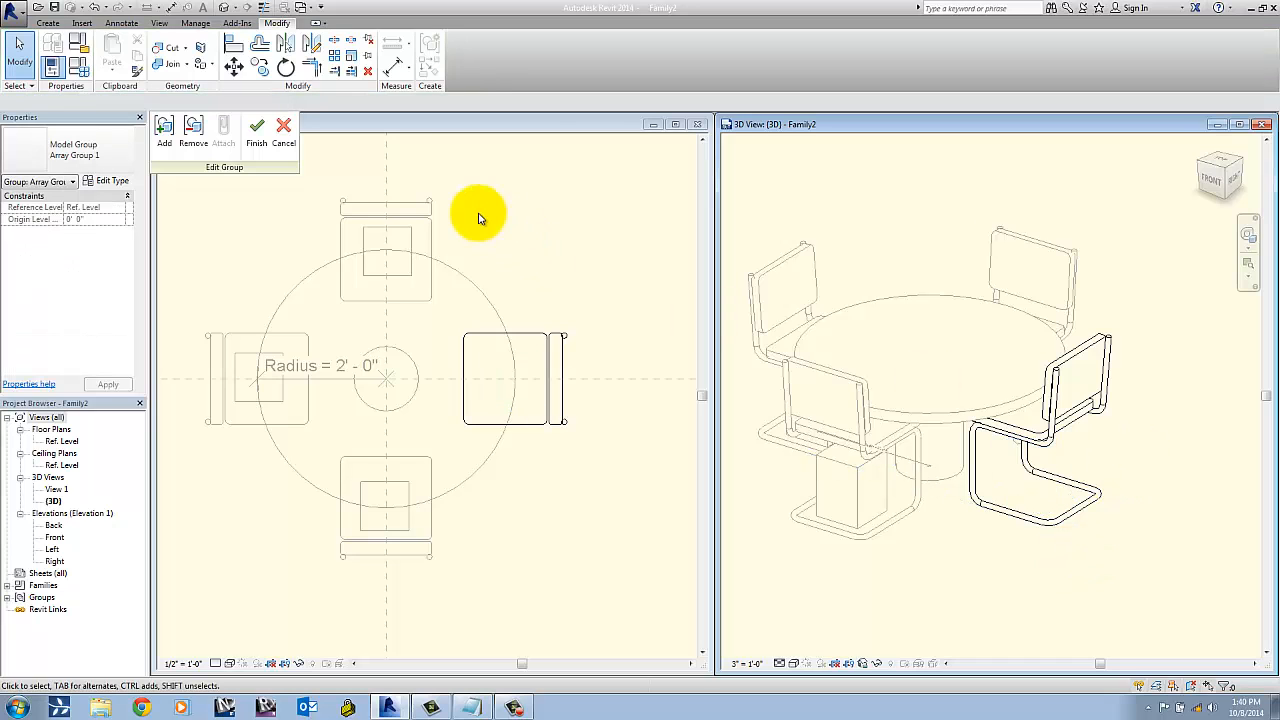
click(258, 143)
click(995, 562)
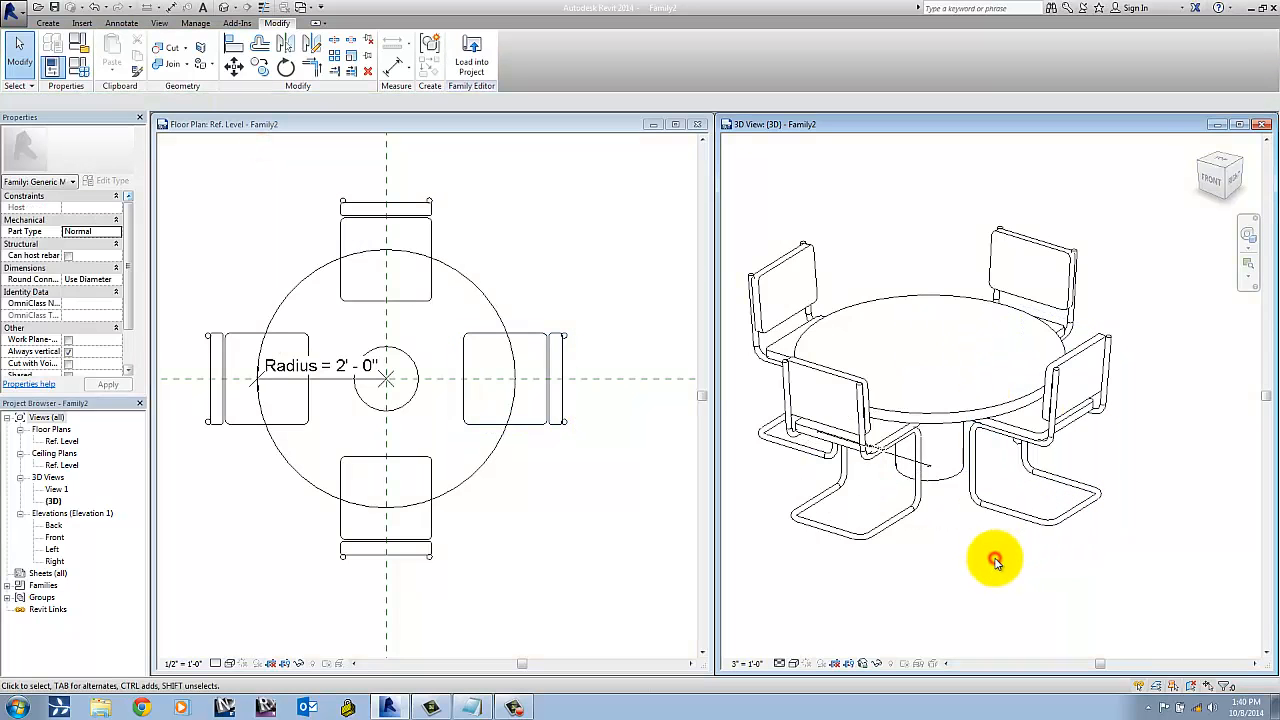
- Place a loose Chair-Breuer component beside the table in the 3D view and move it farther back
scroll(955, 540, down, 3)
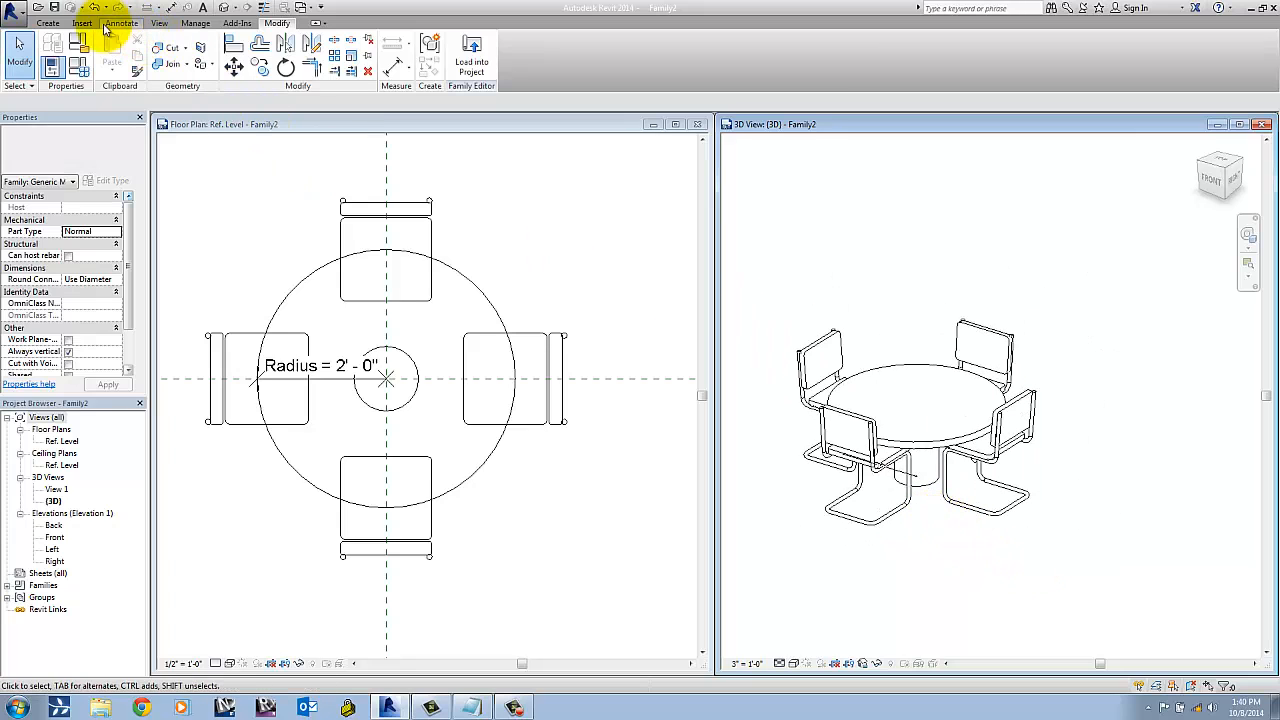
click(48, 23)
click(329, 55)
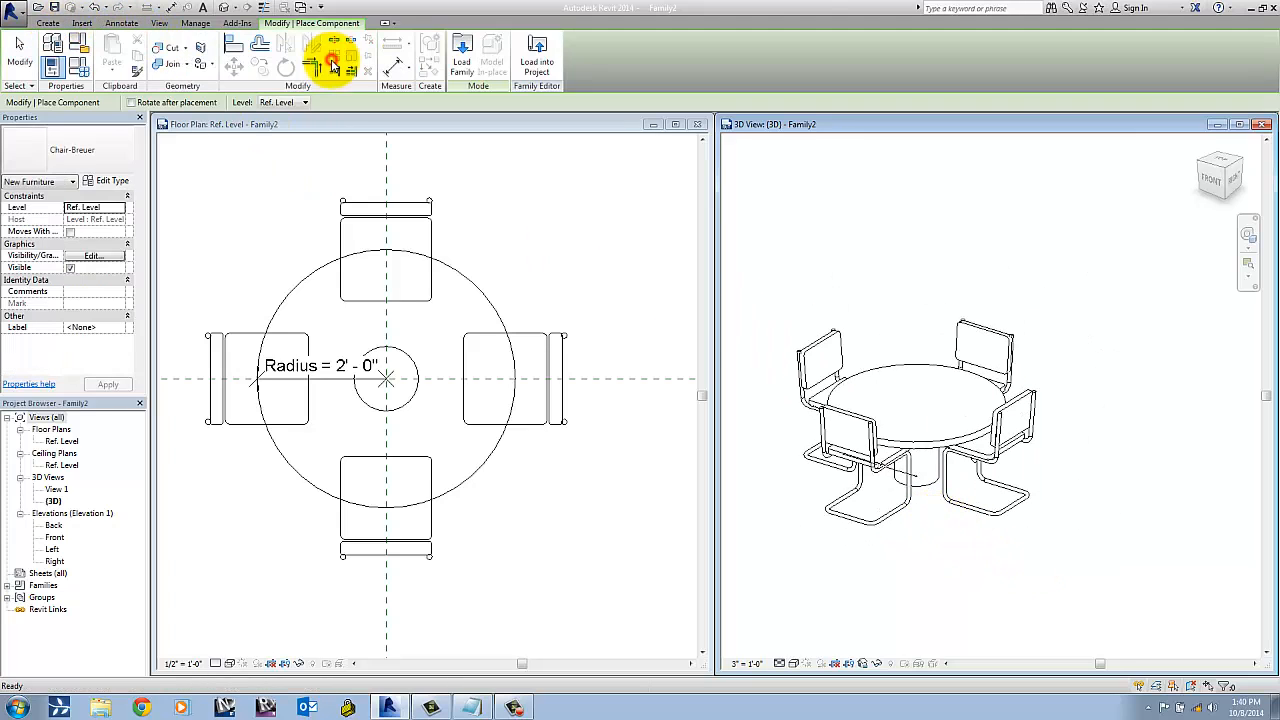
click(1094, 528)
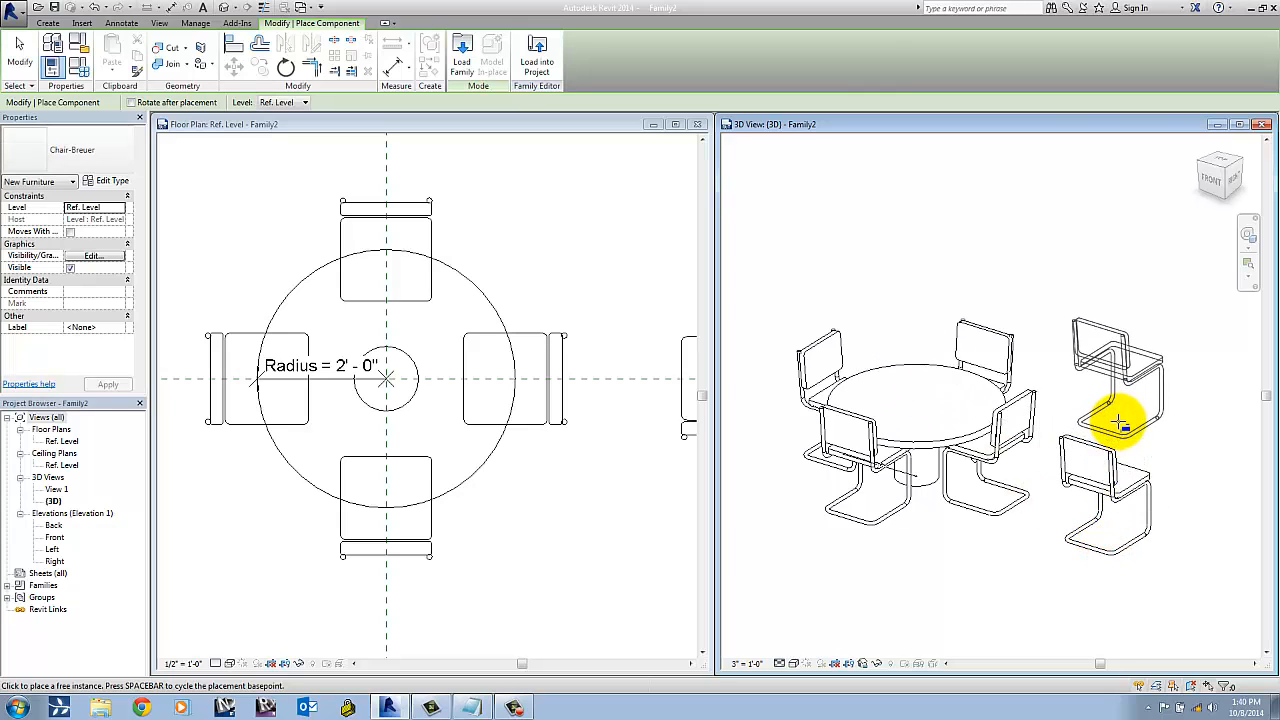
key(Escape)
click(1100, 442)
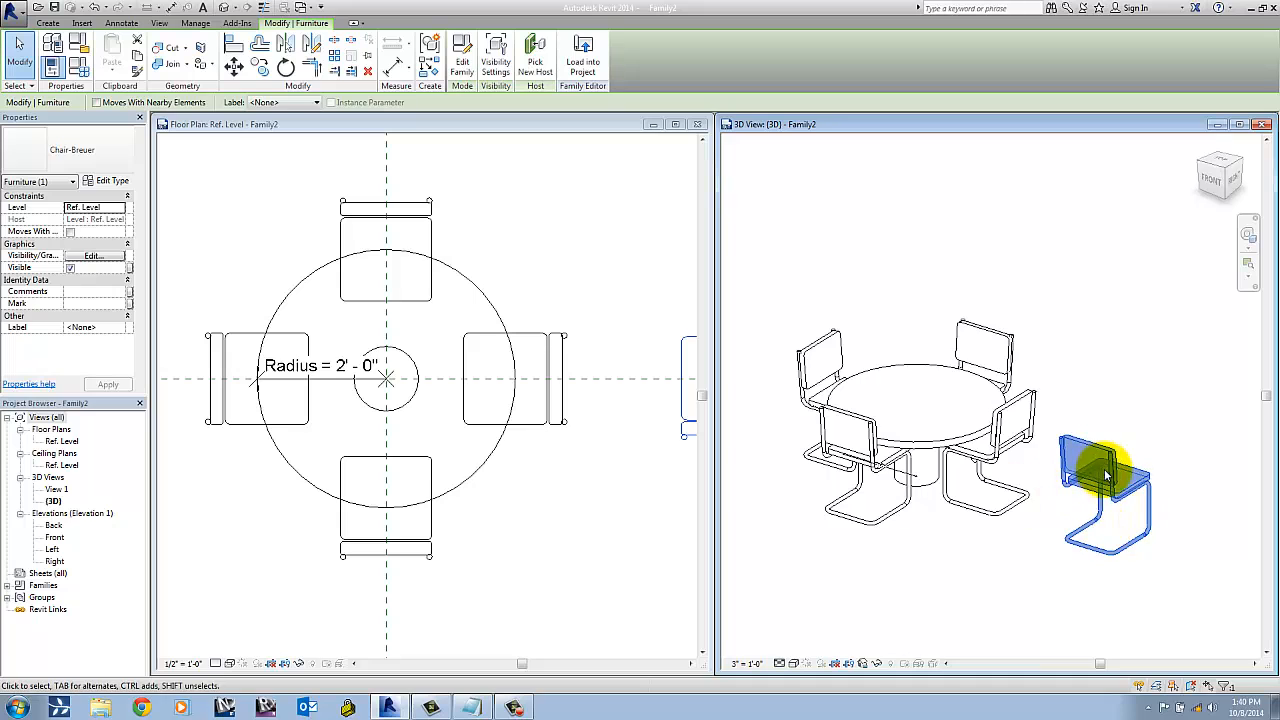
drag(1107, 470, 1120, 378)
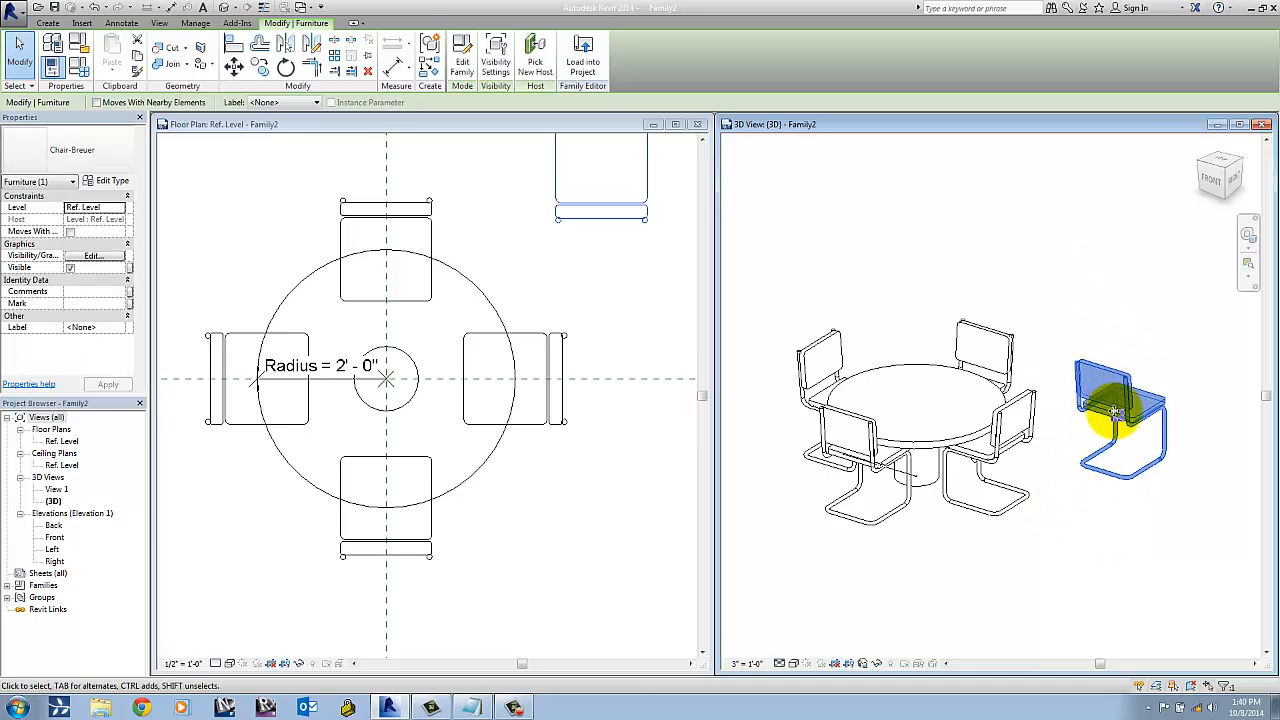
- Open the front-right chair's array group to inspect the nested chair's options, and close the group without changes
double_click(1015, 440)
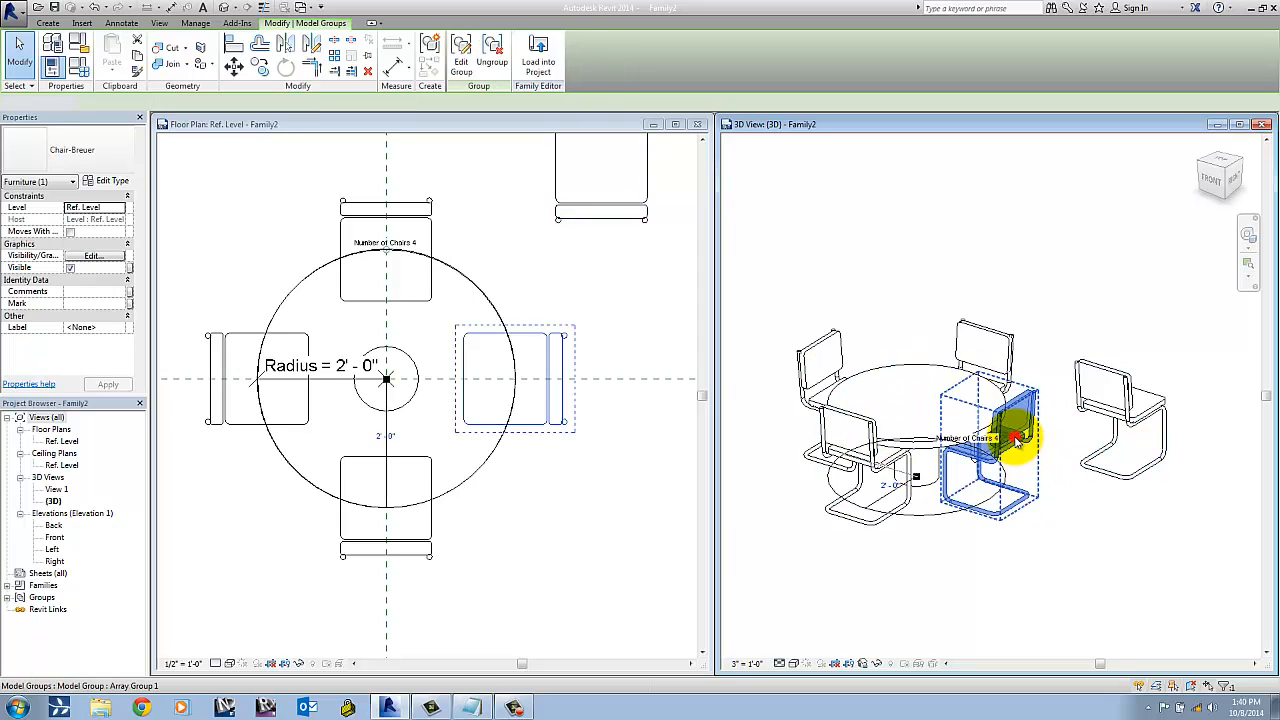
click(1010, 489)
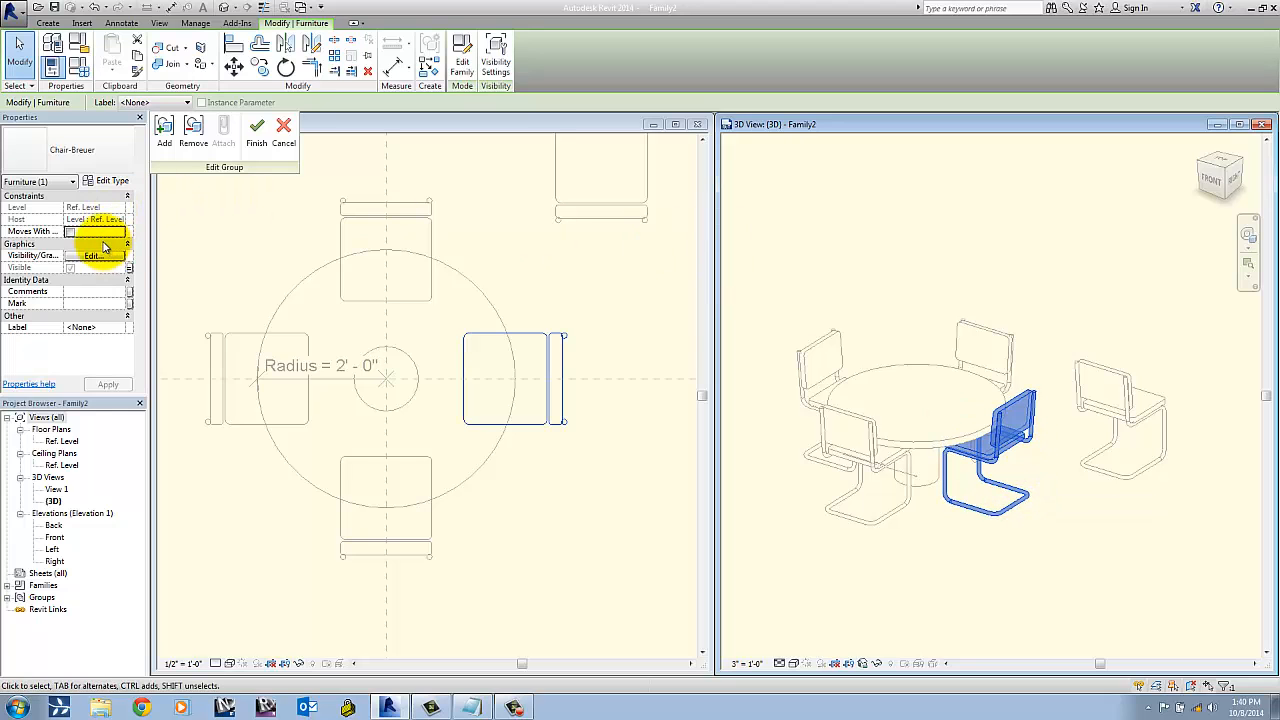
click(257, 133)
click(987, 263)
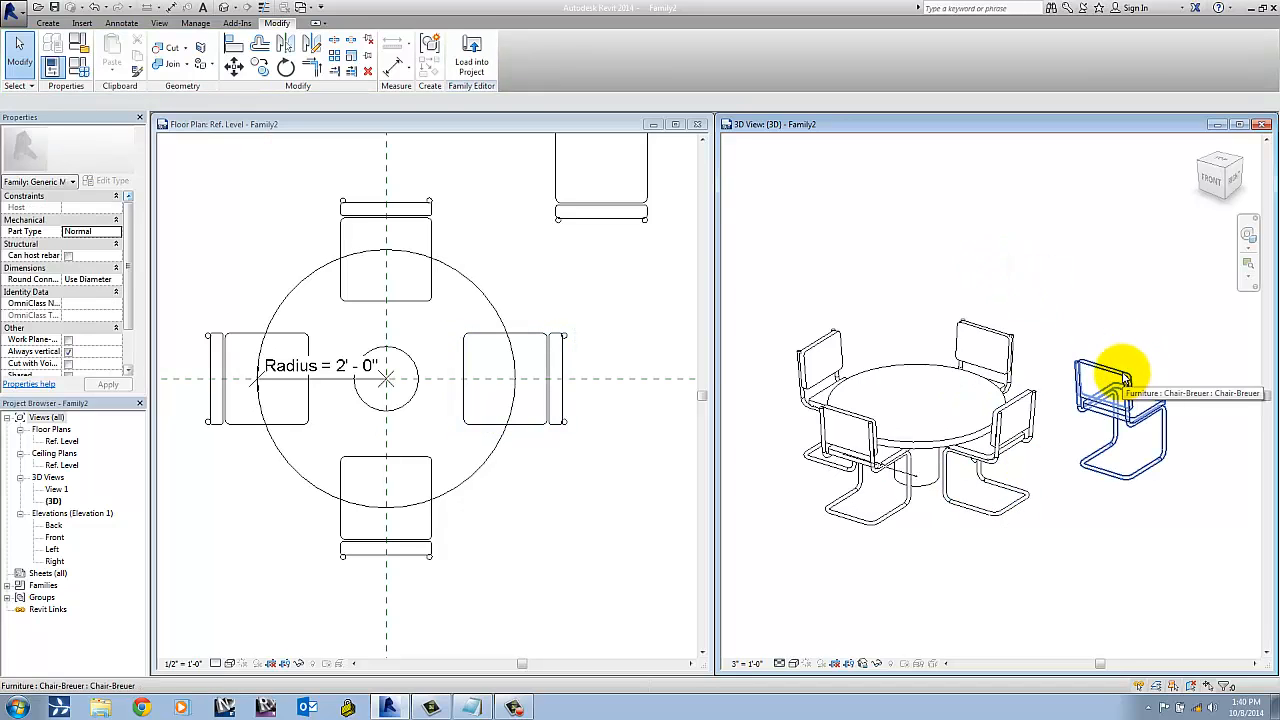
- Delete the loose Chair-Breuer component standing beside the table
click(1125, 382)
key(Delete)
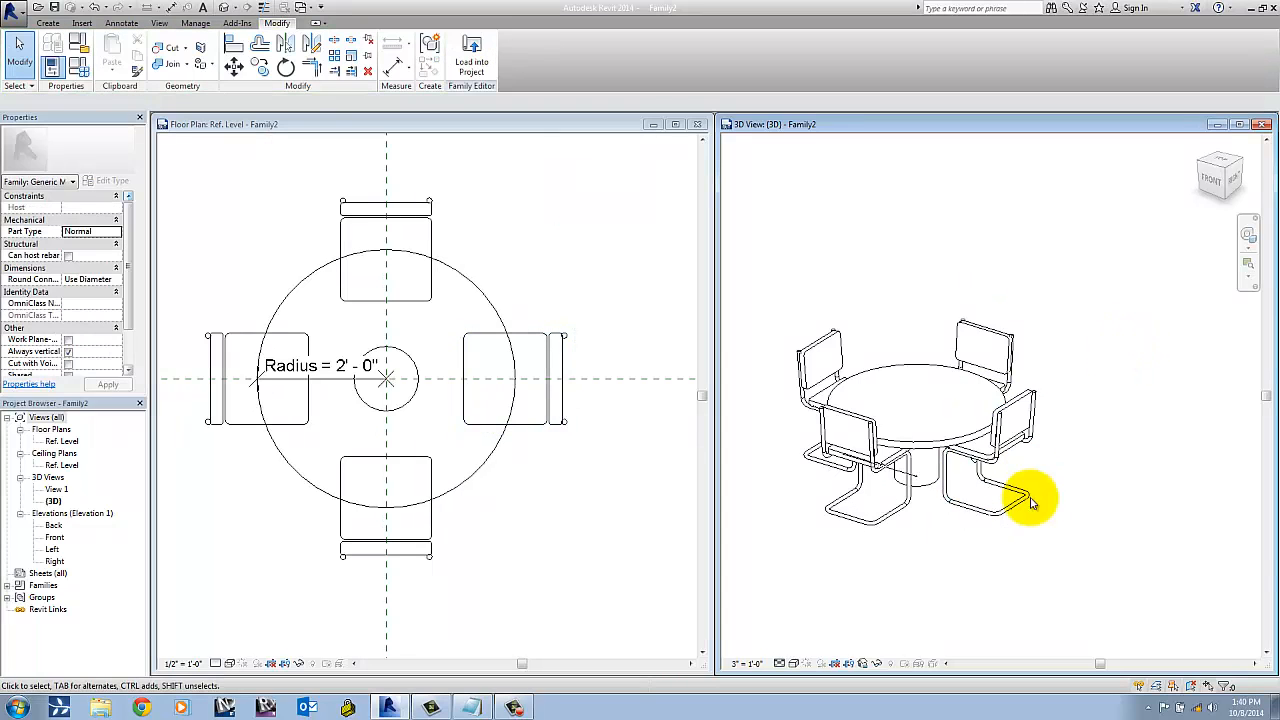
middle_drag(1023, 500, 993, 550)
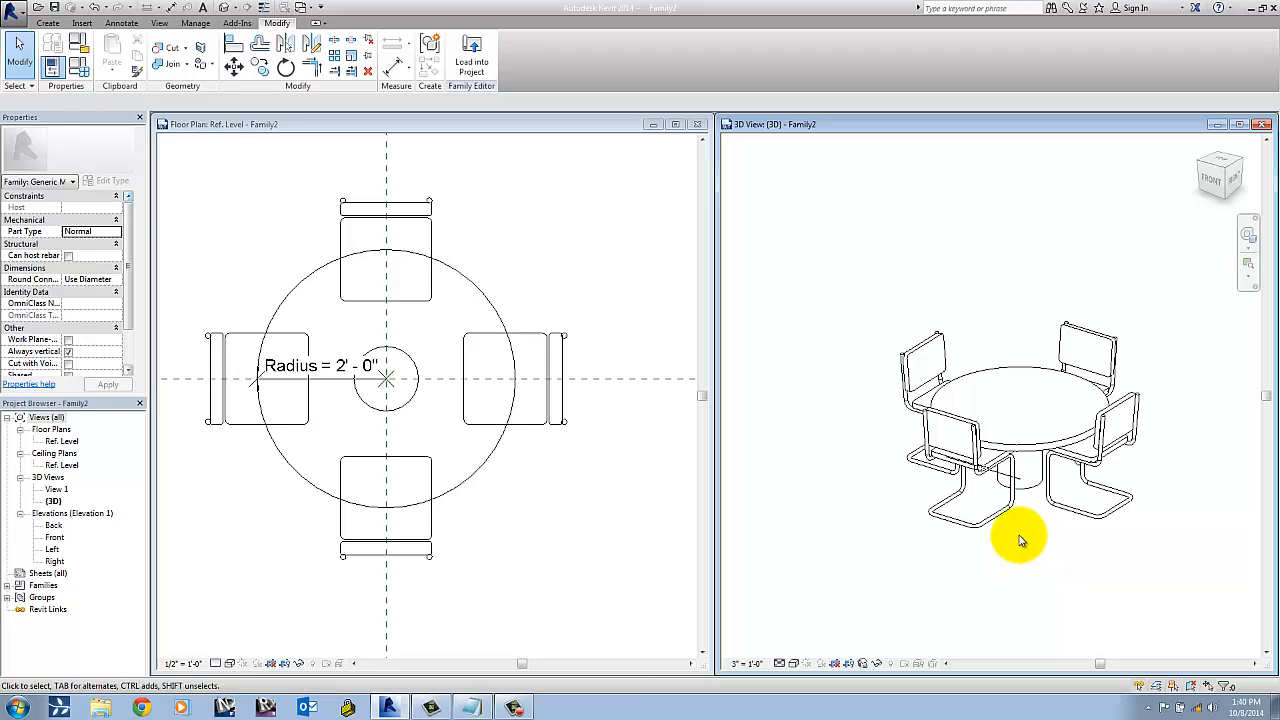
middle_drag(1019, 530, 1007, 532)
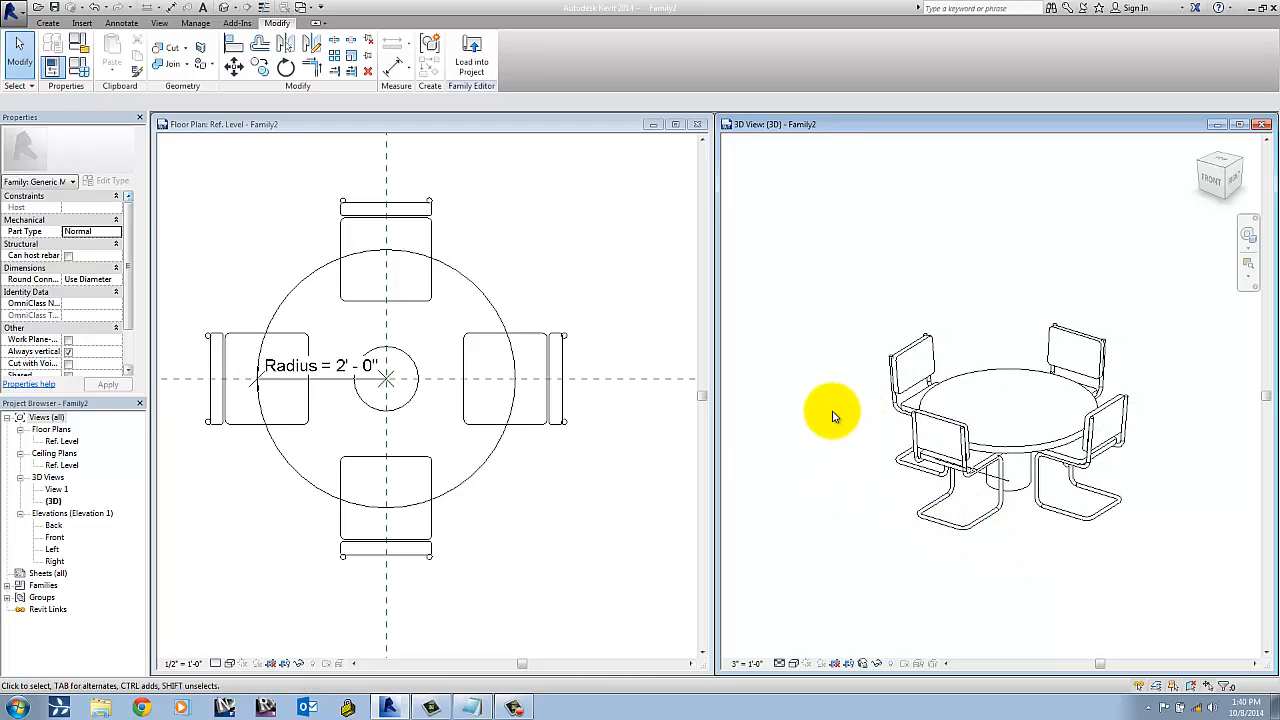
click(545, 462)
scroll(560, 470, down, 2)
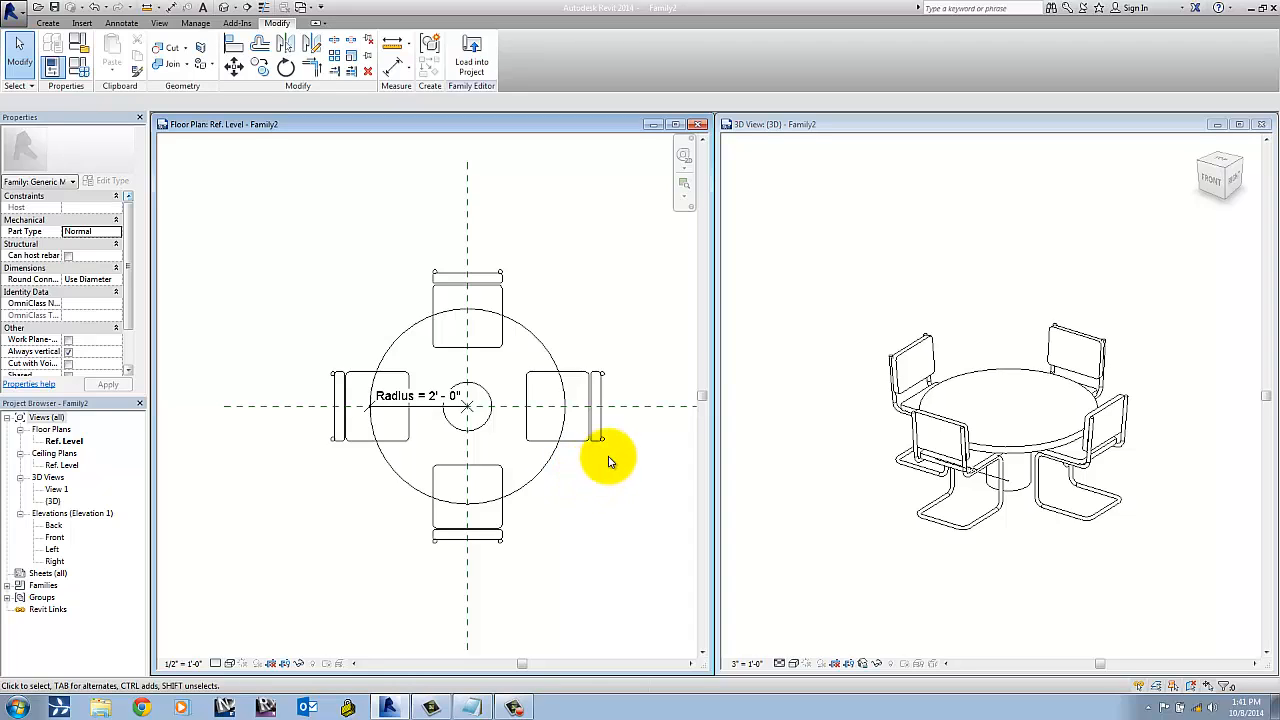
click(599, 476)
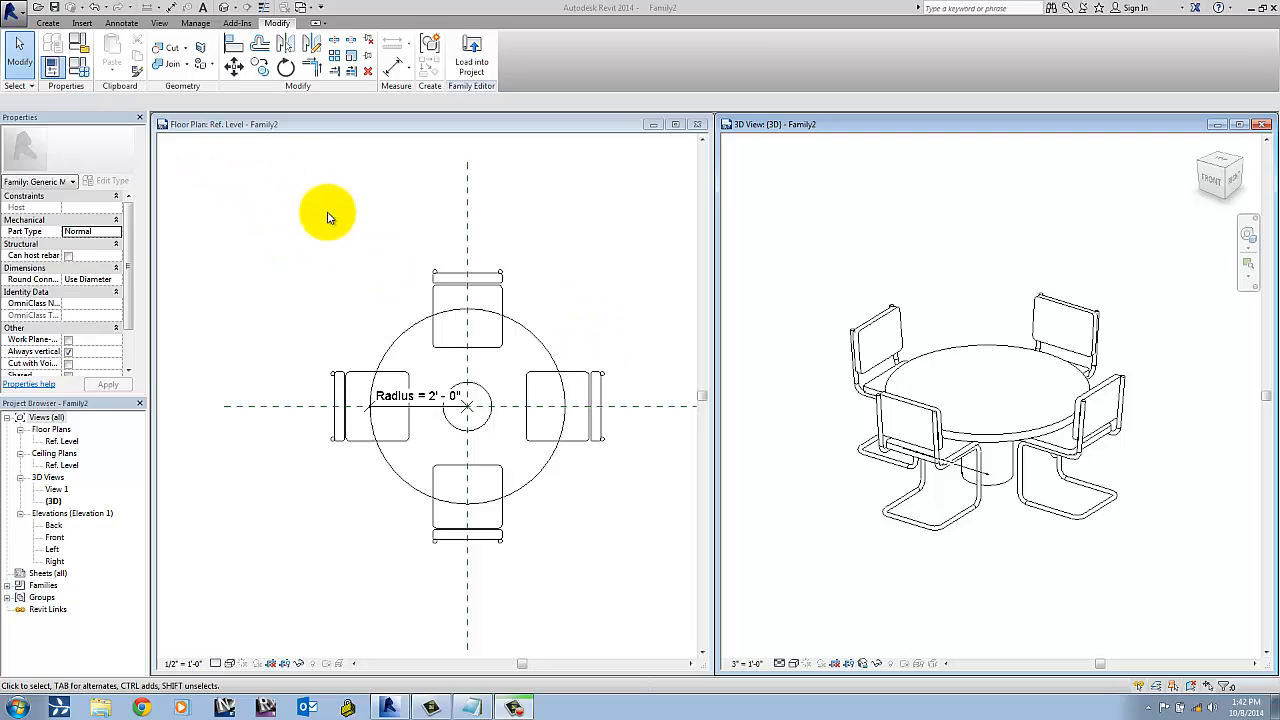
click(340, 222)
scroll(399, 247, down, 1)
middle_drag(400, 248, 349, 240)
scroll(367, 252, up, 1)
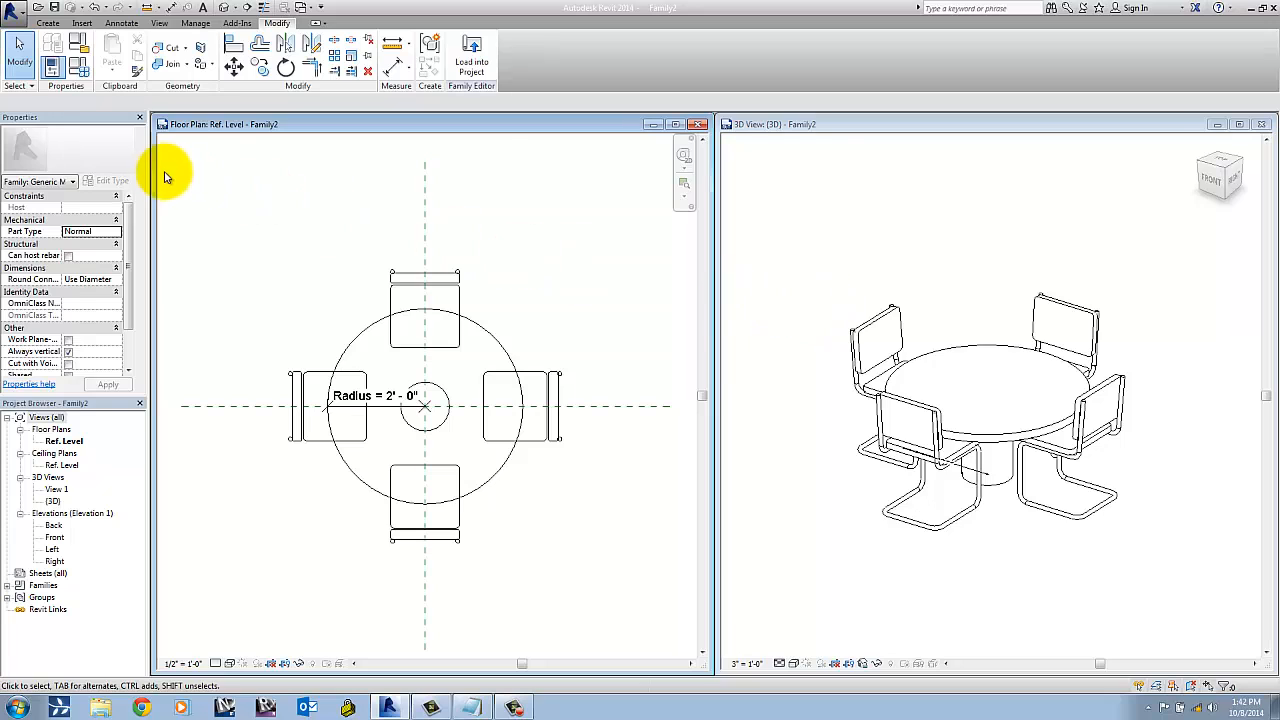
- Add a Yes/No family type parameter named Chair Visibility, grouped under Other
click(79, 68)
drag(551, 243, 564, 233)
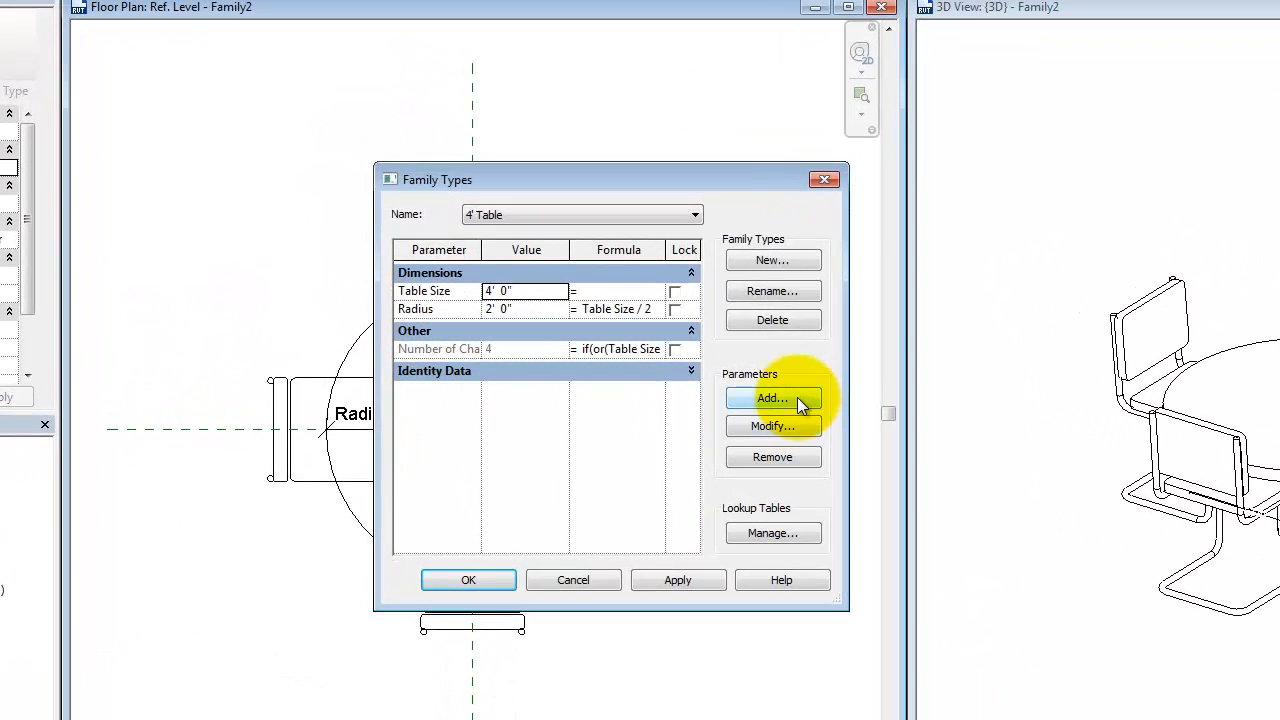
click(797, 397)
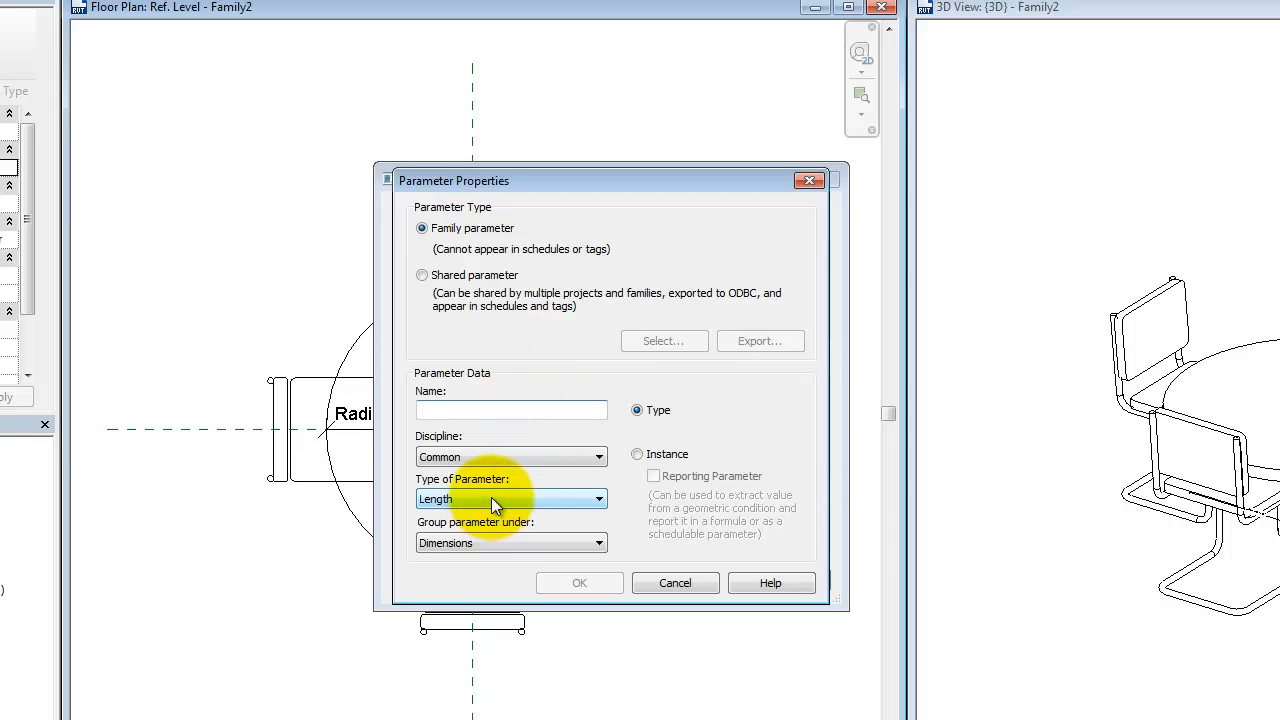
click(551, 409)
text(Ch)
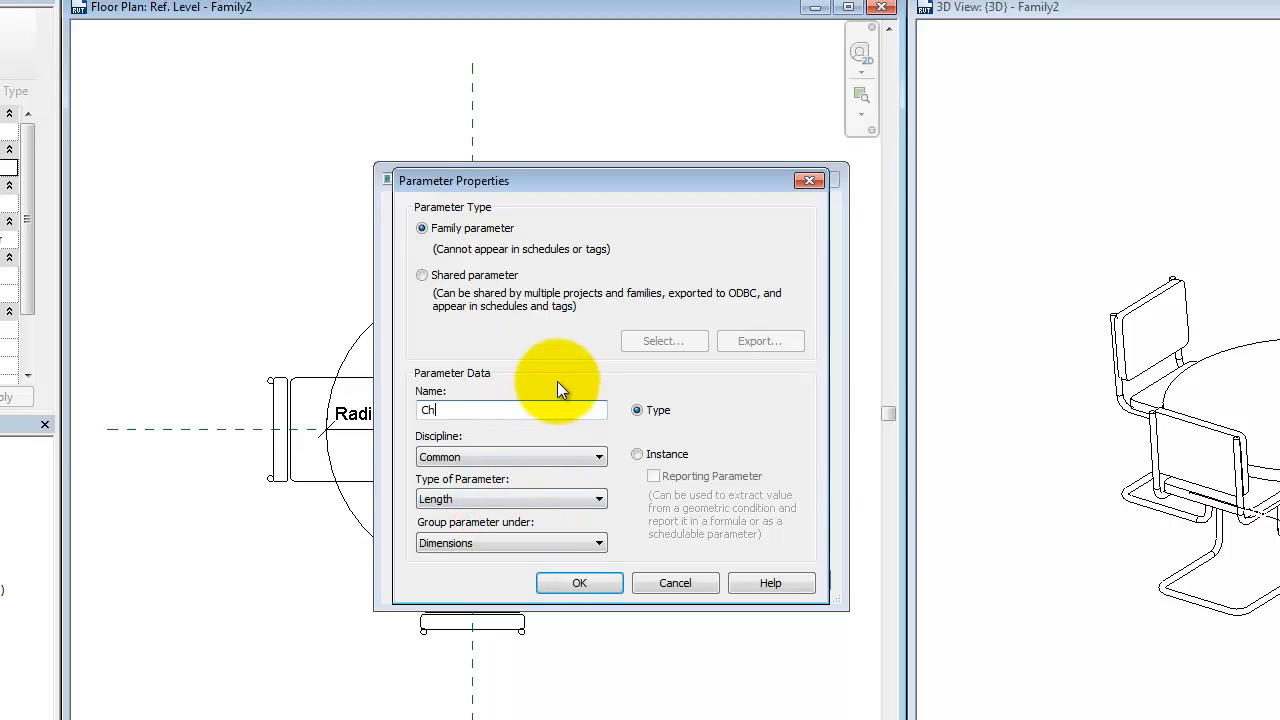
text(air Visibility)
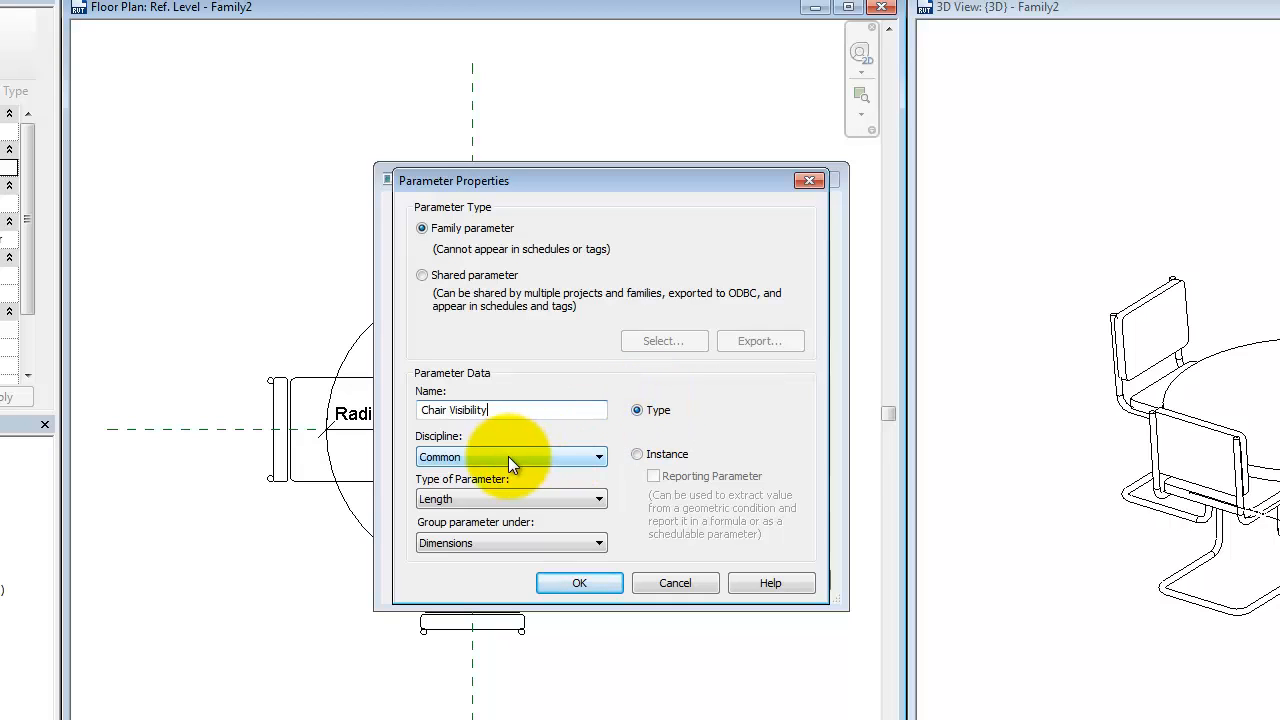
click(467, 499)
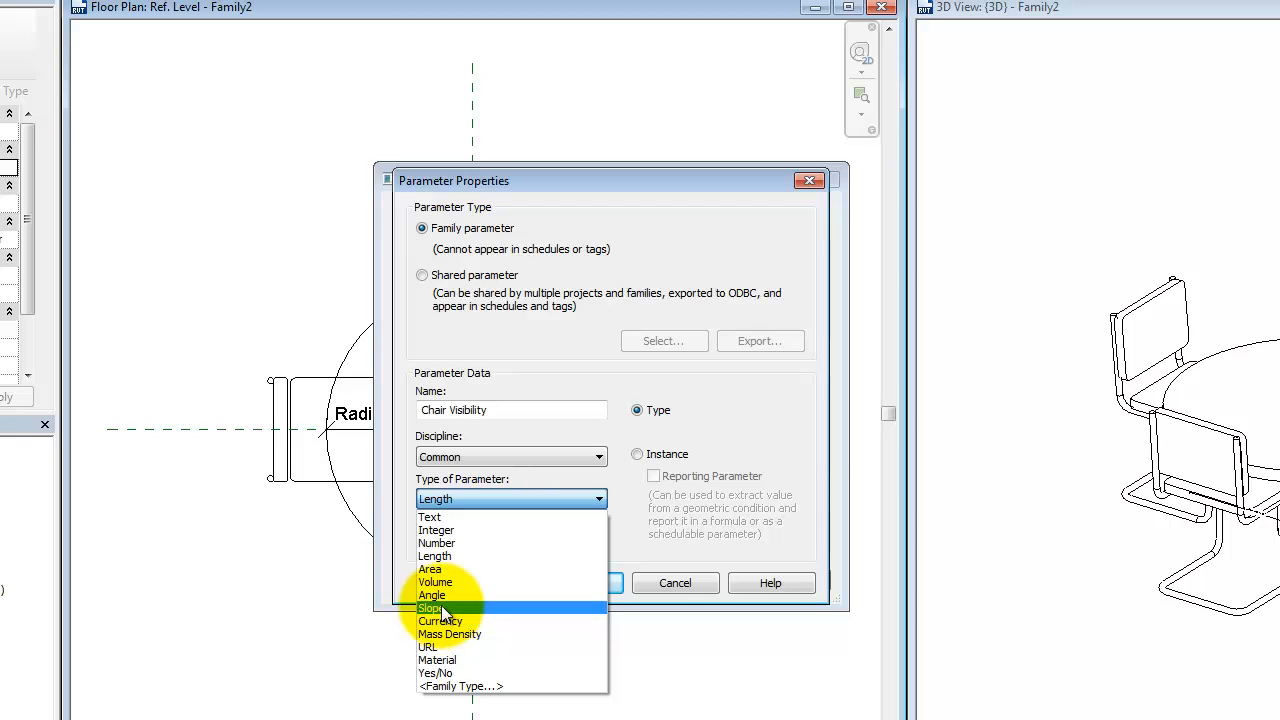
click(453, 674)
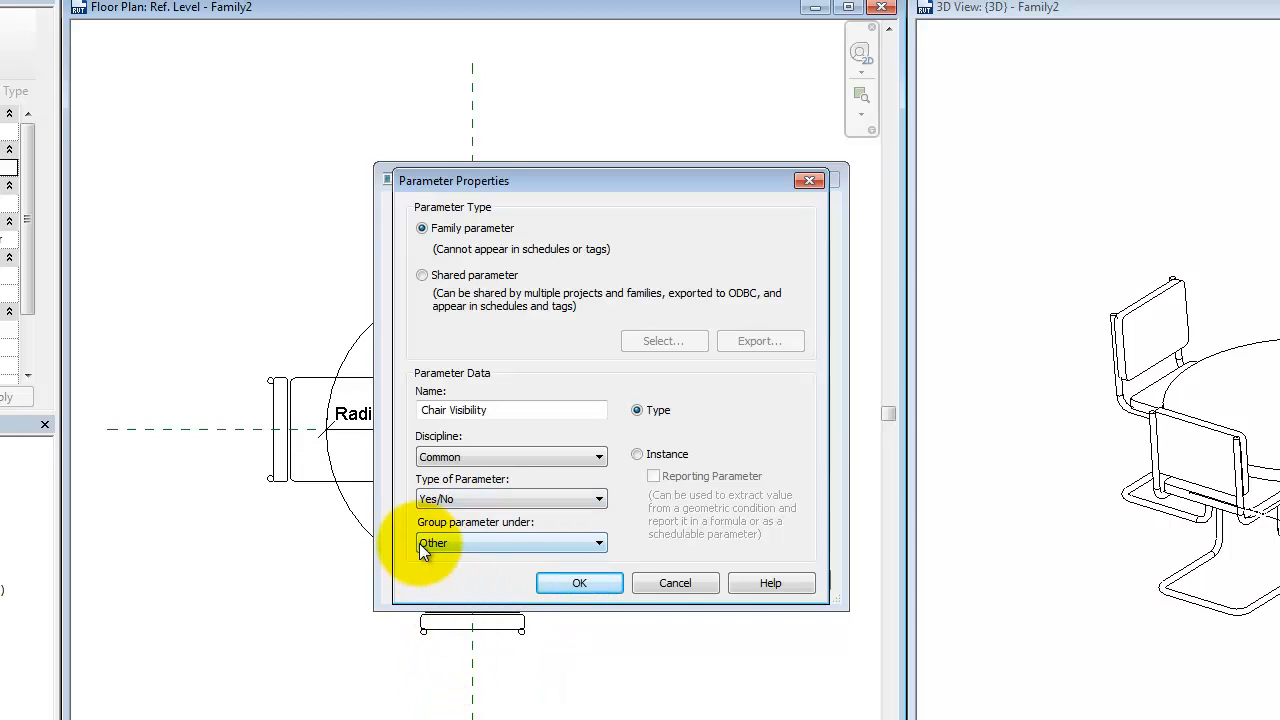
click(581, 584)
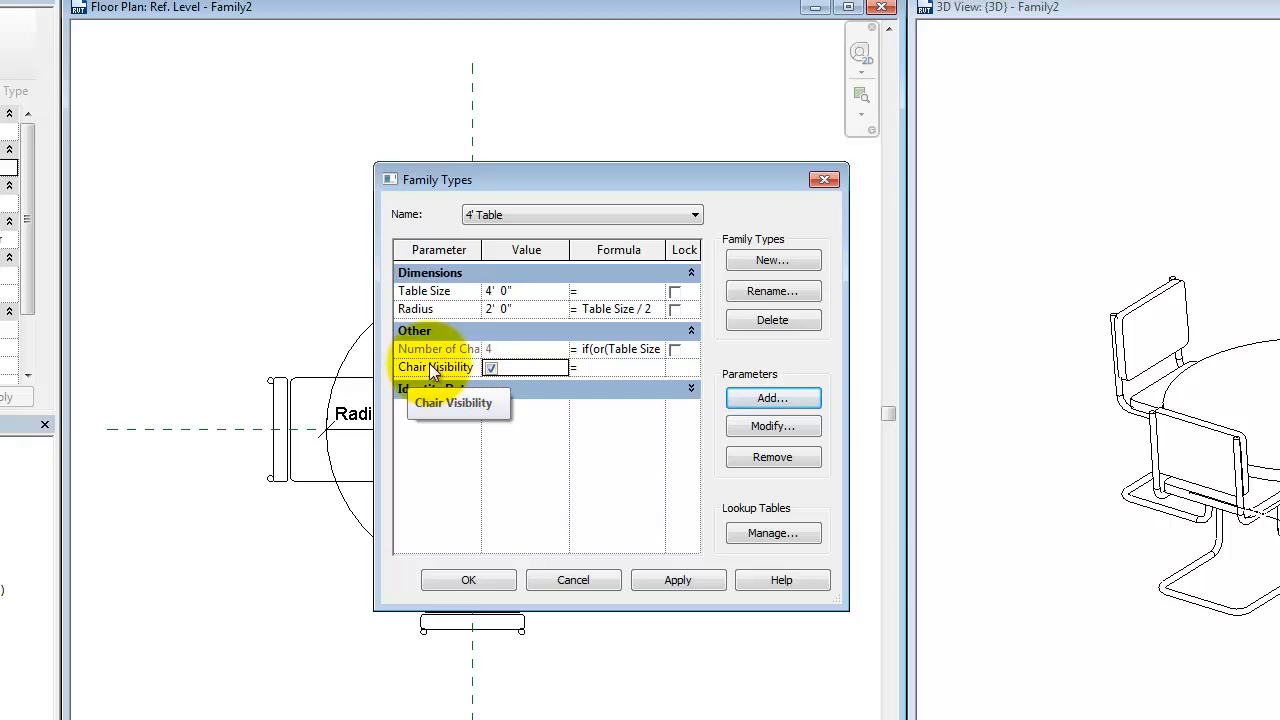
- Toggle the 4' Table type's Chair Visibility value off and back on, and accept the family types
click(492, 370)
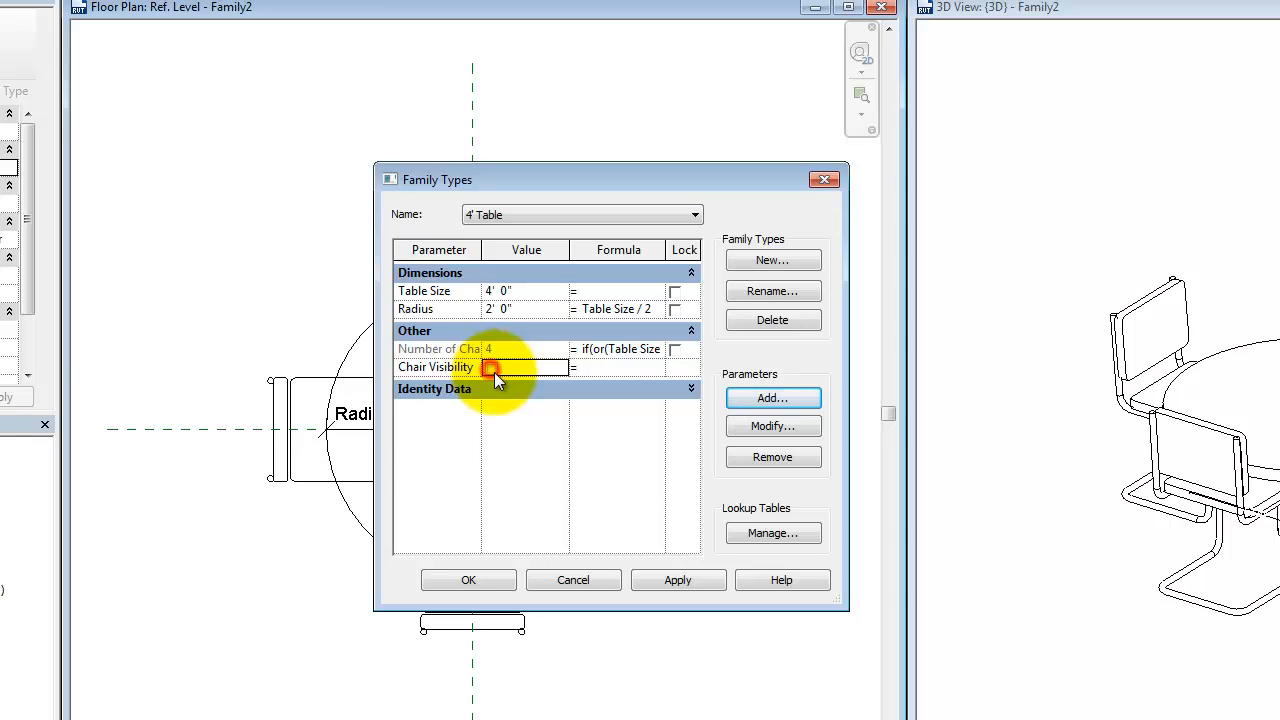
click(493, 371)
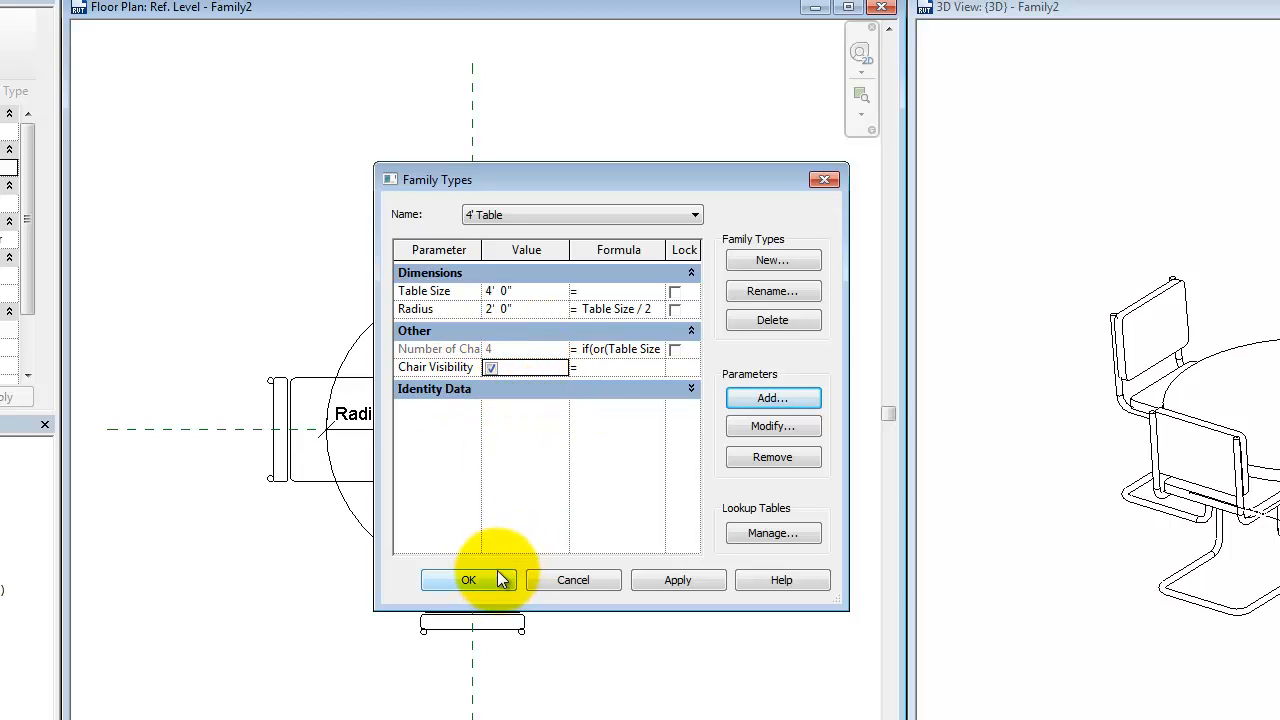
click(488, 586)
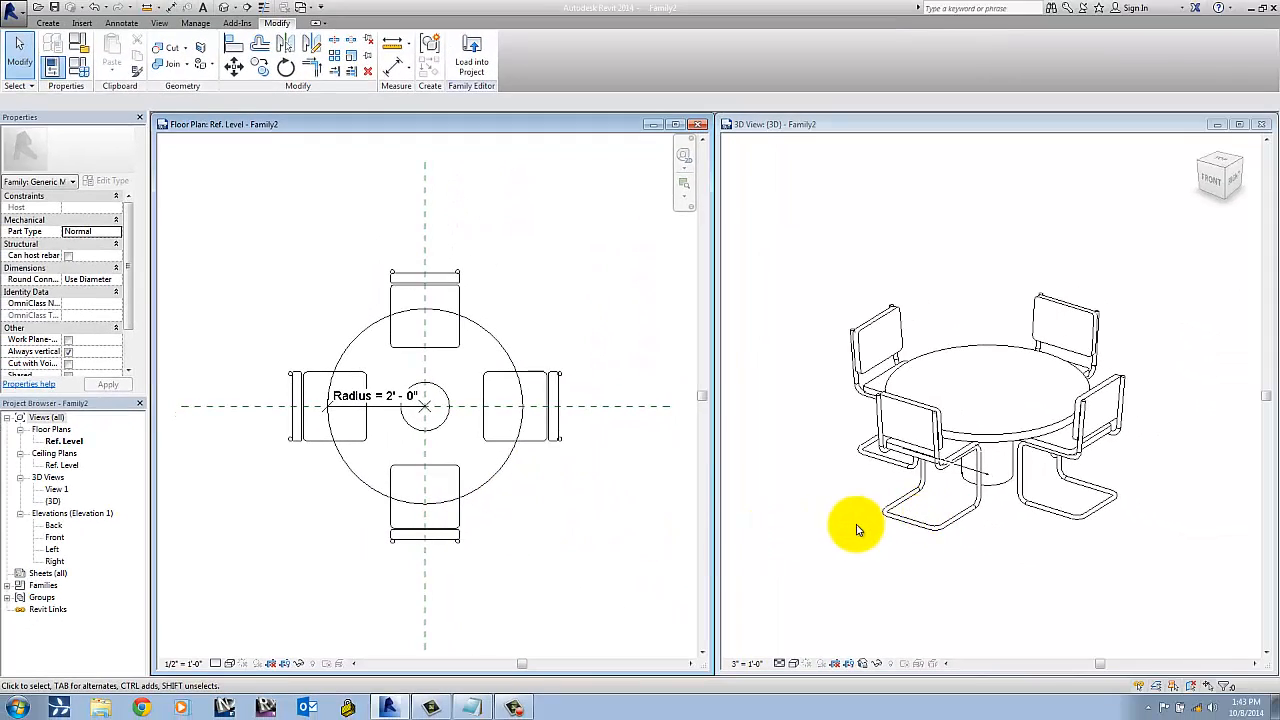
- Create a new project from the Architectural Template
click(847, 523)
scroll(1022, 558, down, 1)
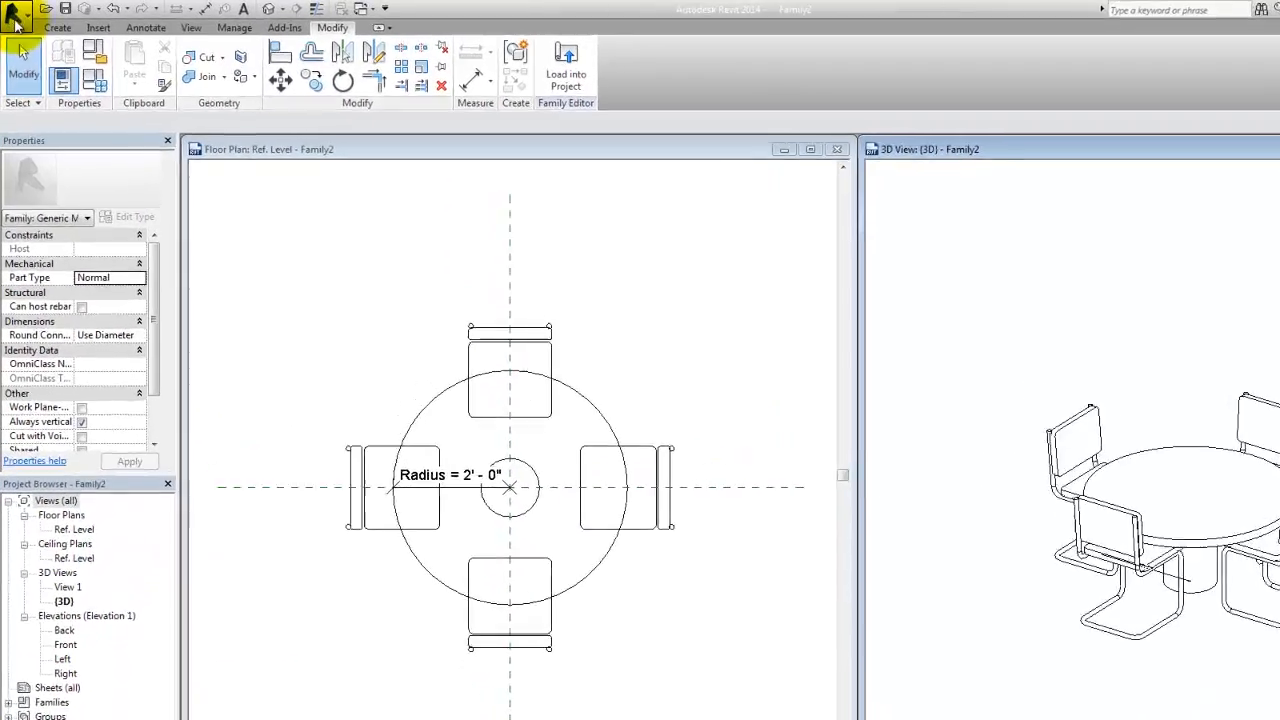
click(15, 18)
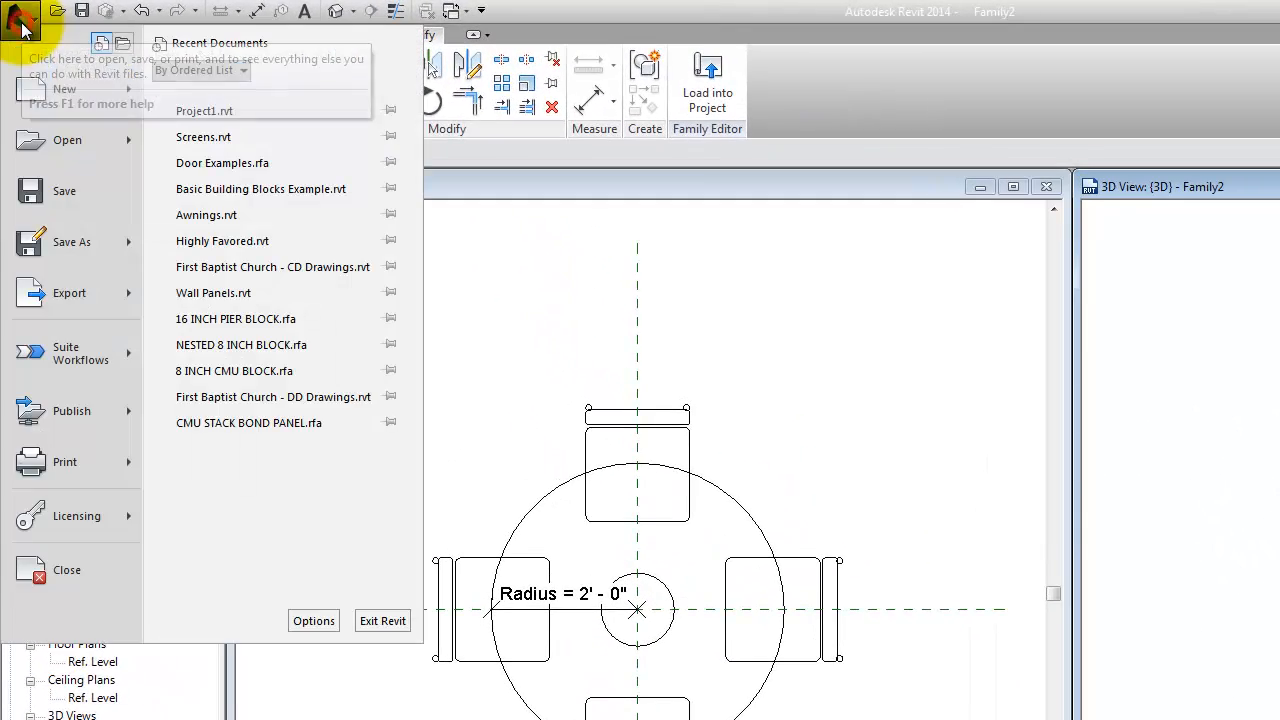
mouse_move(57, 95)
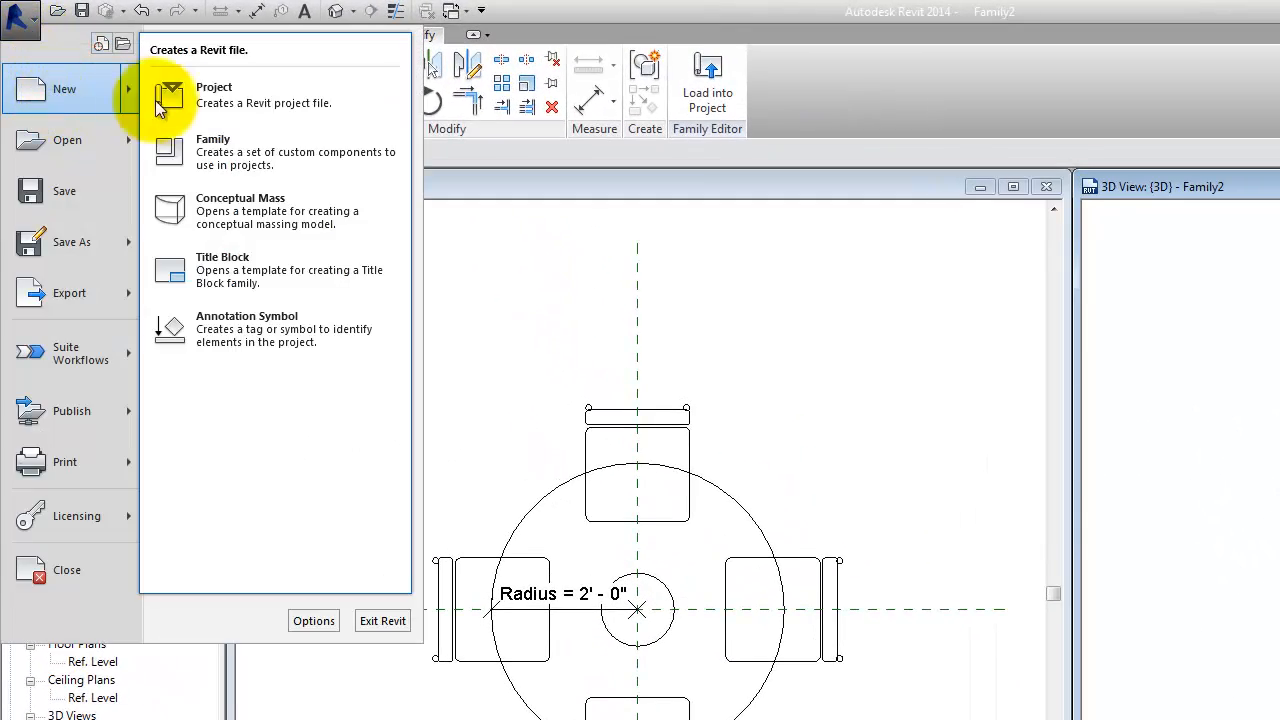
click(268, 107)
click(852, 490)
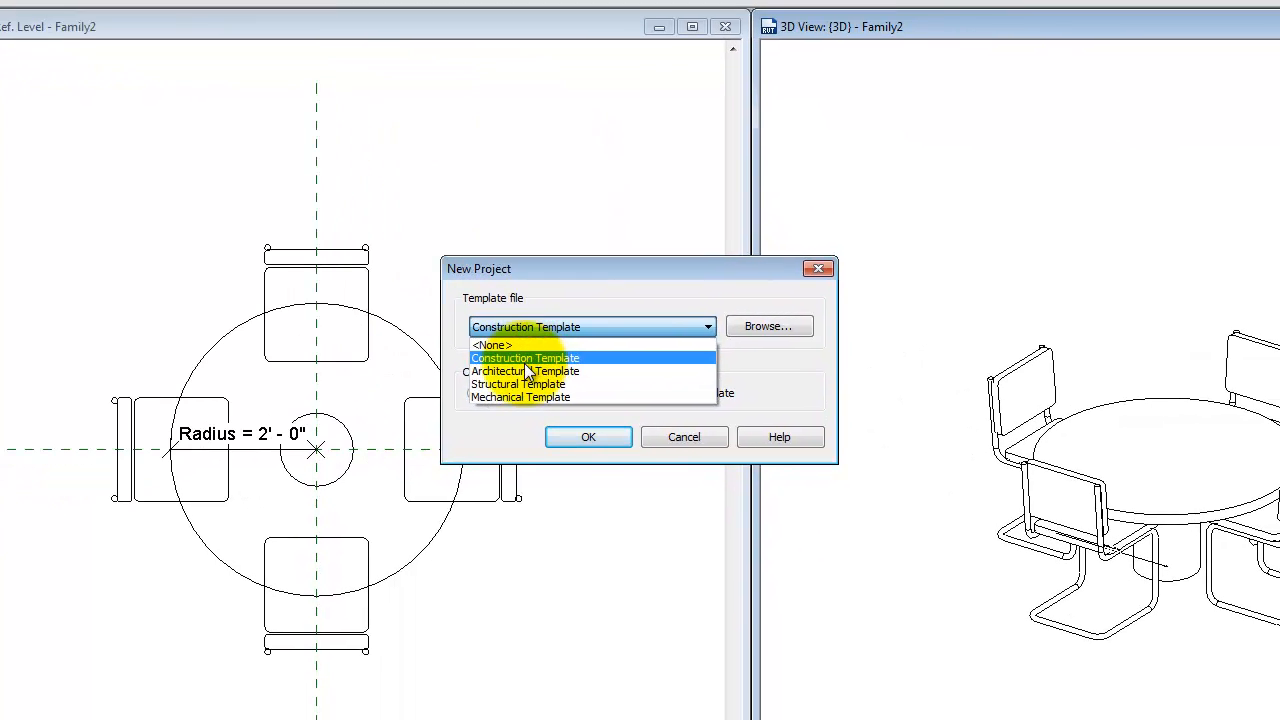
click(524, 370)
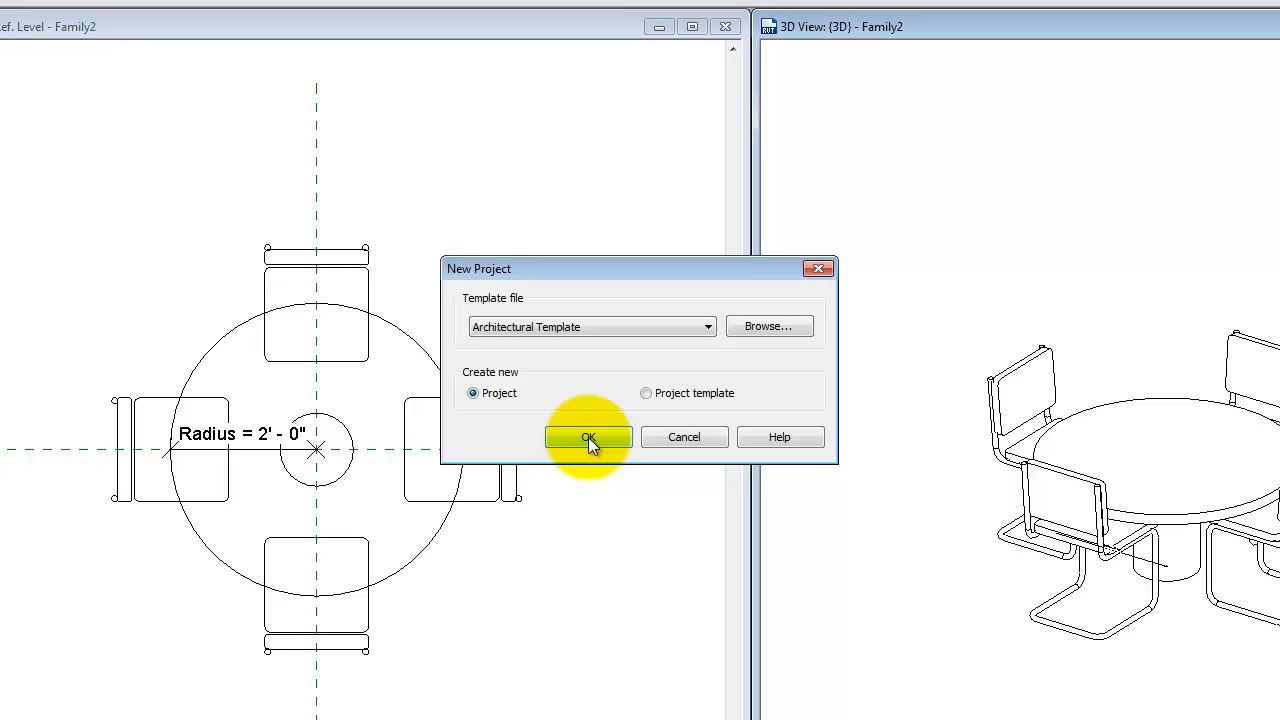
click(588, 437)
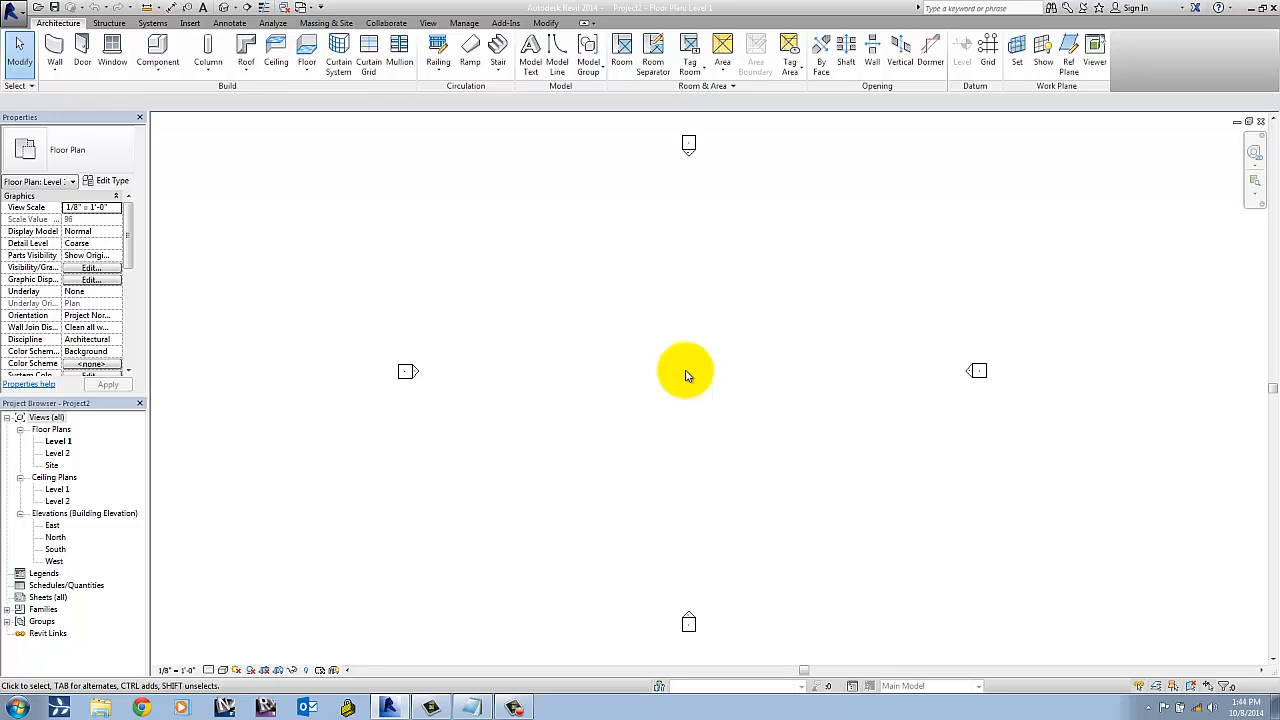
- Close the family's Ref. Level floor plan and tile the project's Level 1 plan beside the family's 3D view
key(w)
key(t)
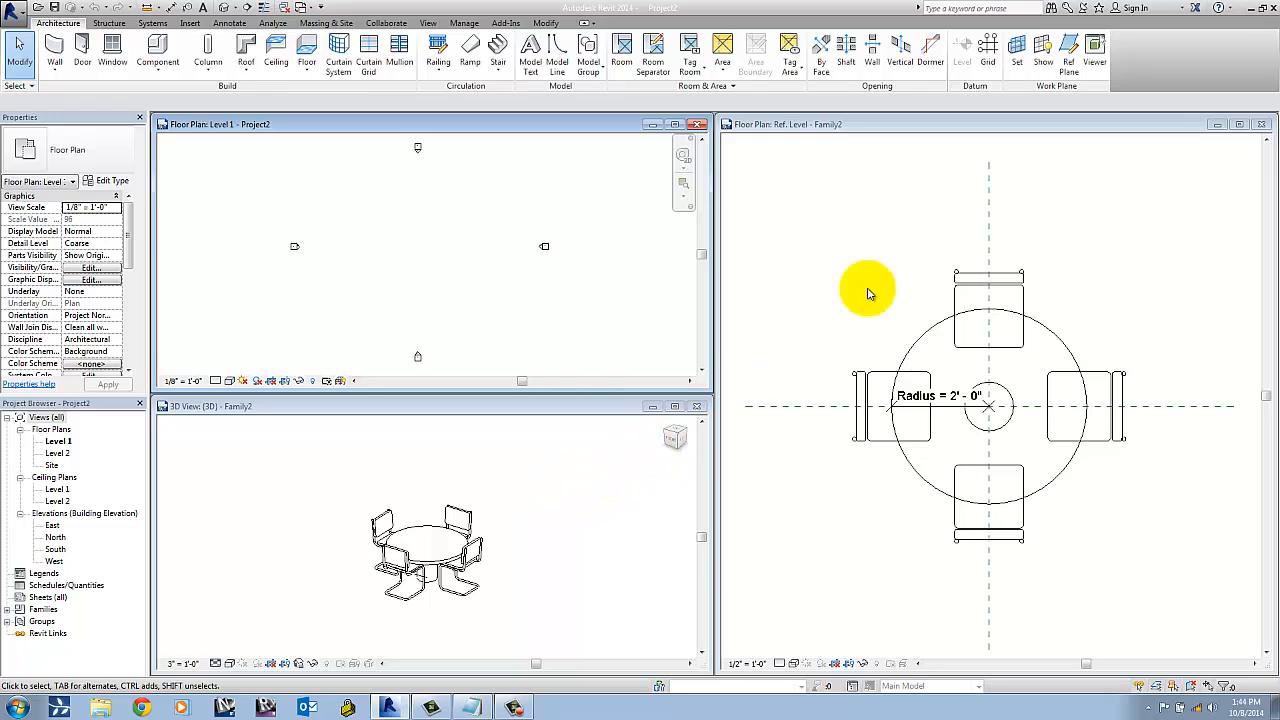
click(1262, 125)
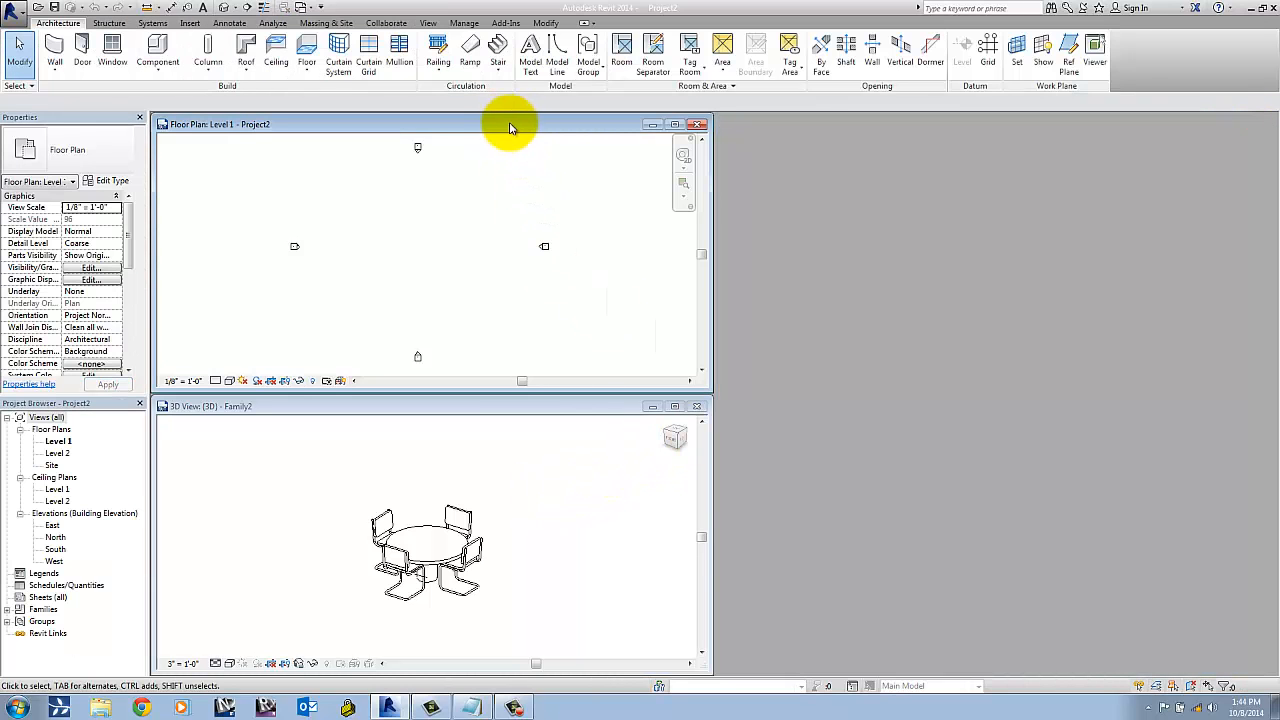
key(t)
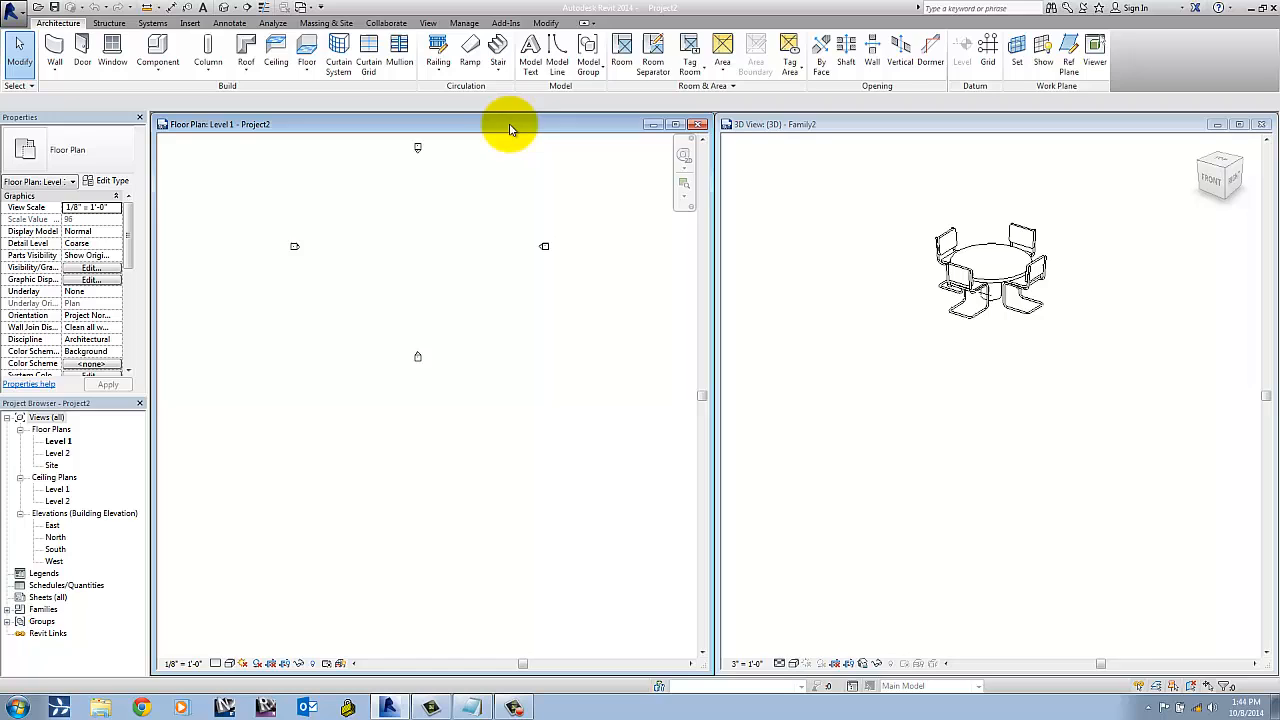
click(818, 314)
middle_drag(923, 321, 909, 421)
scroll(920, 400, up, 4)
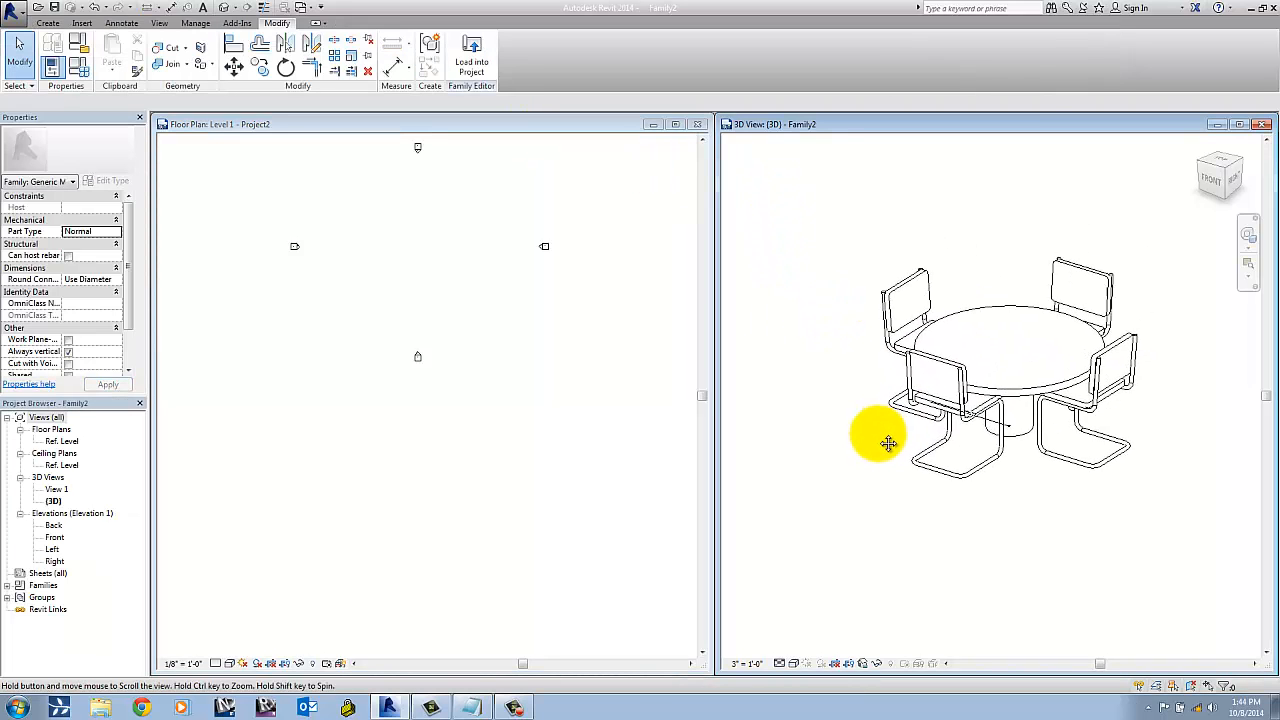
click(597, 280)
scroll(413, 227, up, 3)
middle_drag(413, 227, 434, 338)
scroll(411, 330, up, 1)
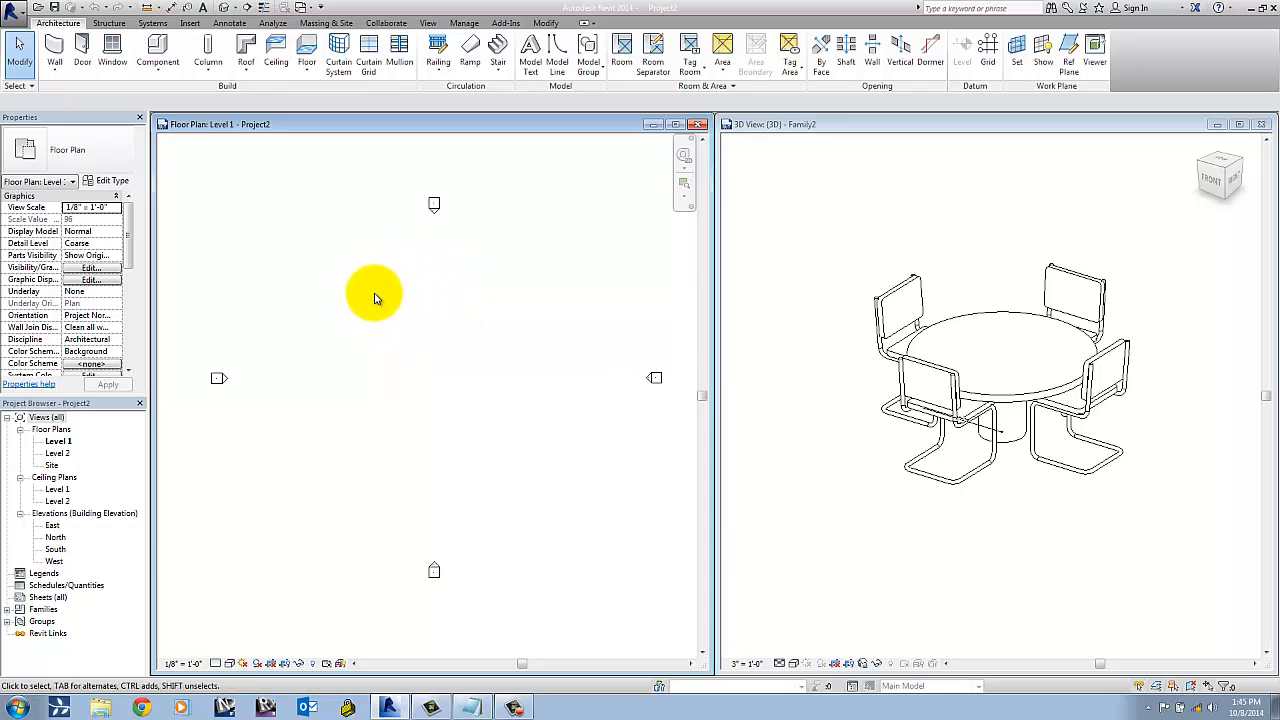
- Load the table family into the project and place one 4' Table midway between the elevation markers on Level 1
click(879, 202)
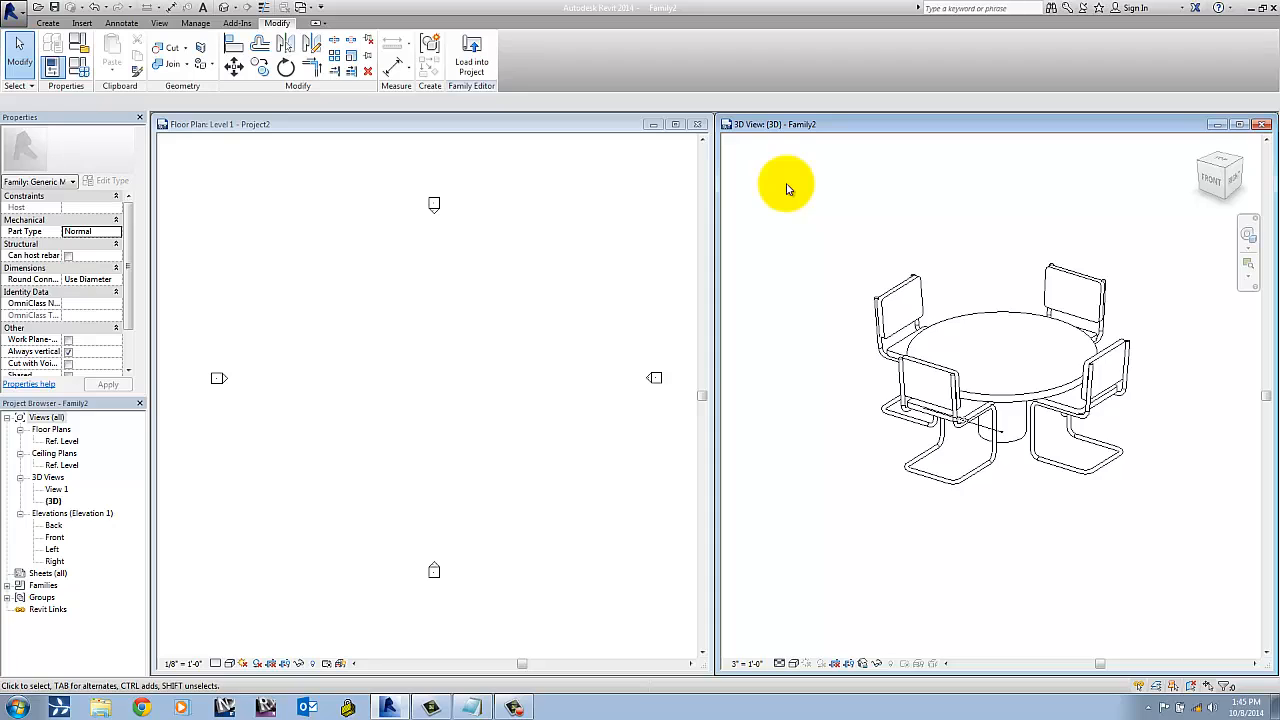
click(476, 72)
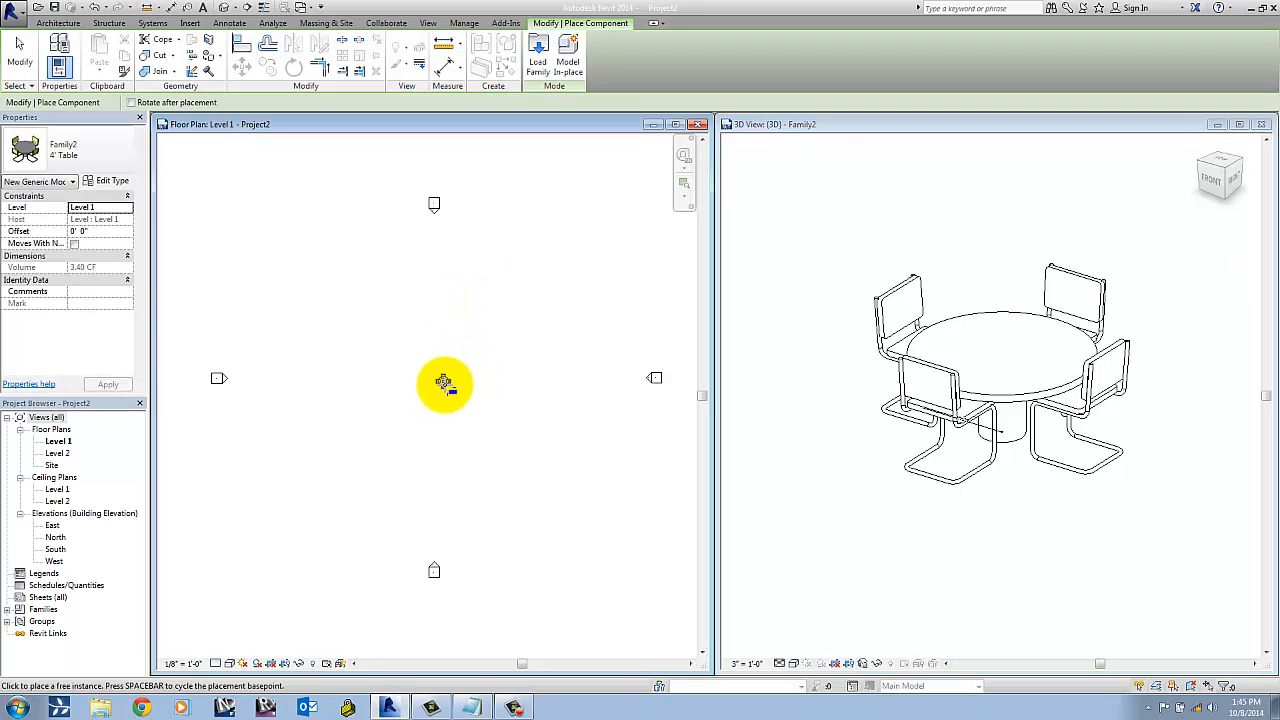
scroll(443, 382, up, 5)
middle_drag(441, 370, 440, 380)
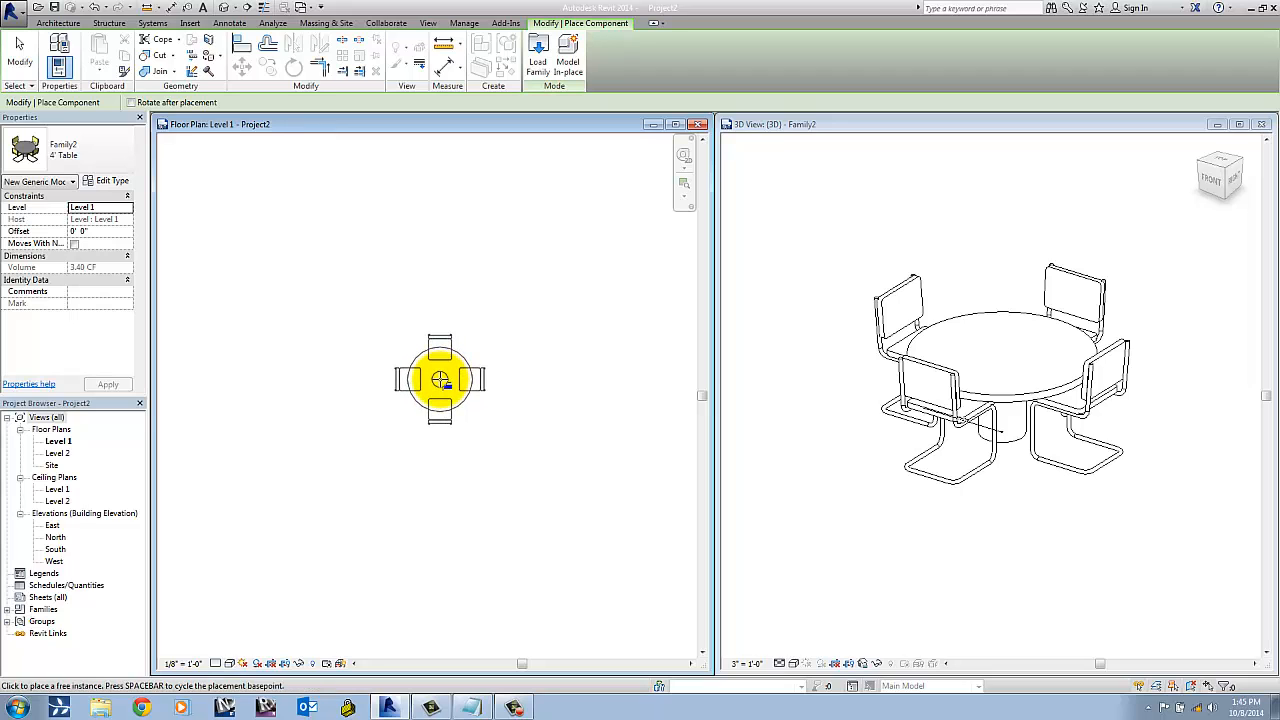
click(441, 379)
scroll(457, 426, up, 1)
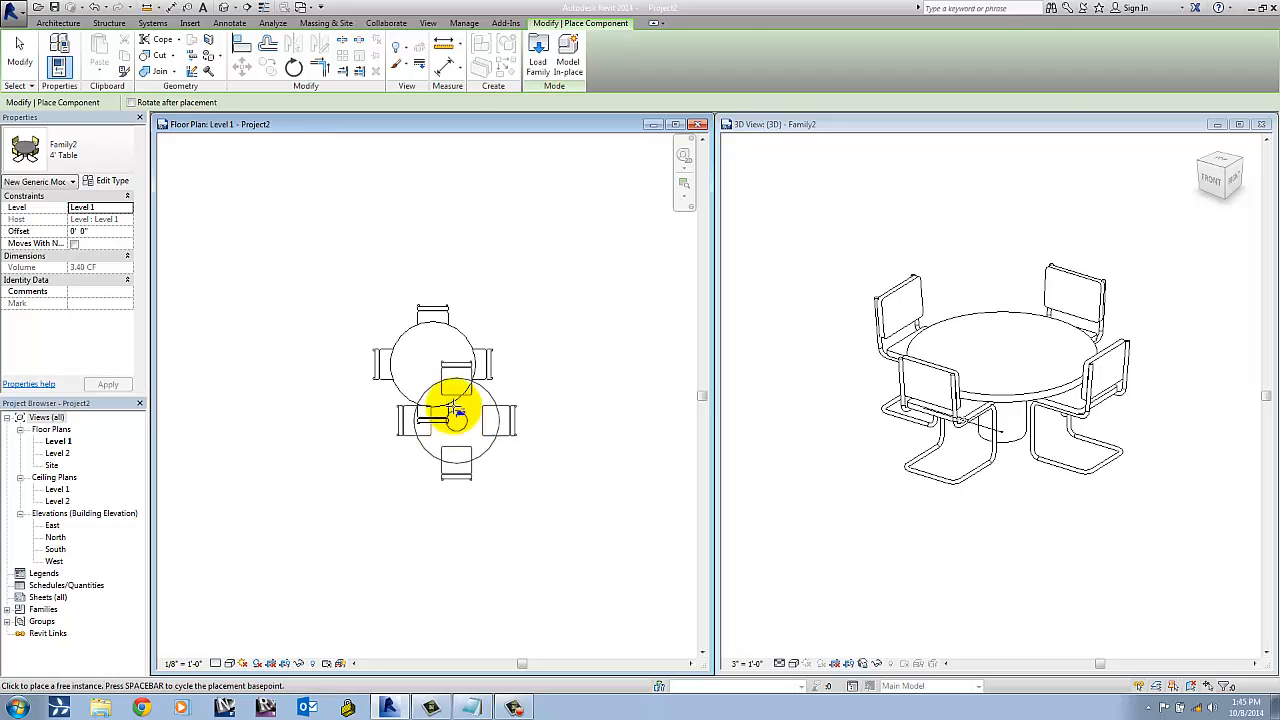
key(Escape)
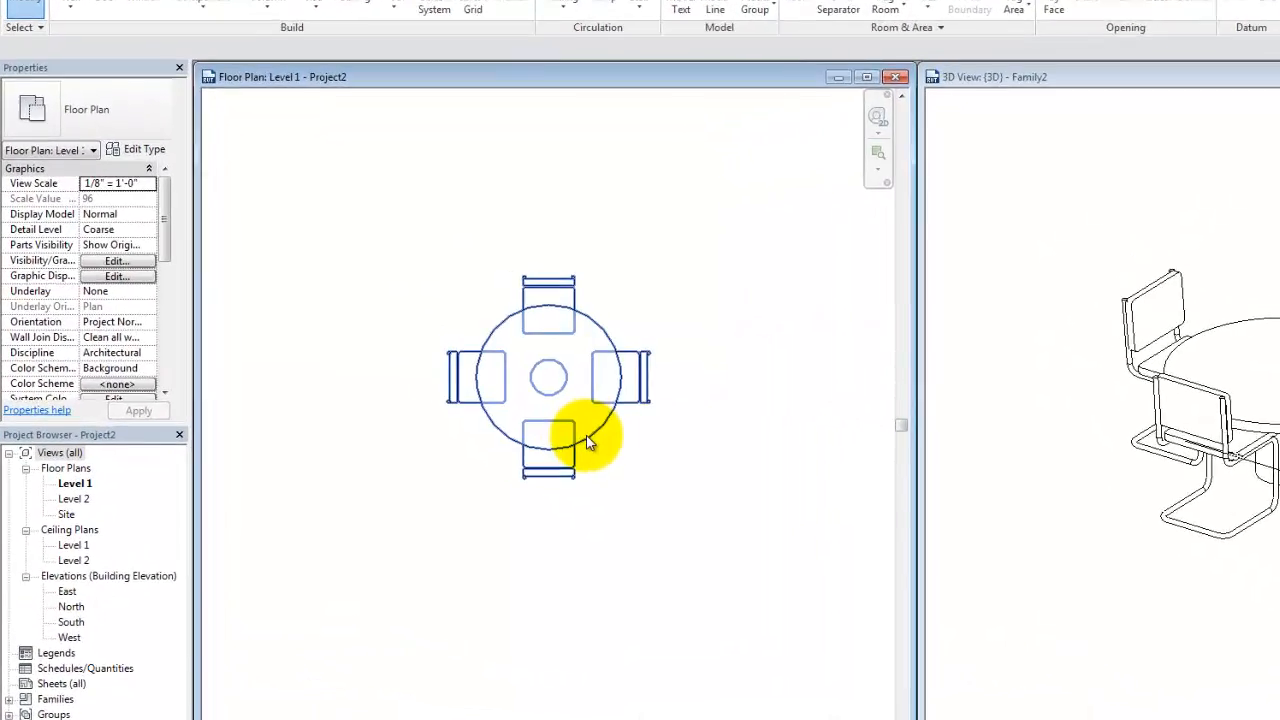
- Examine the placed table's available family types and the 4' Table type parameters, including Number of Chairs and Chair Visibility
click(590, 443)
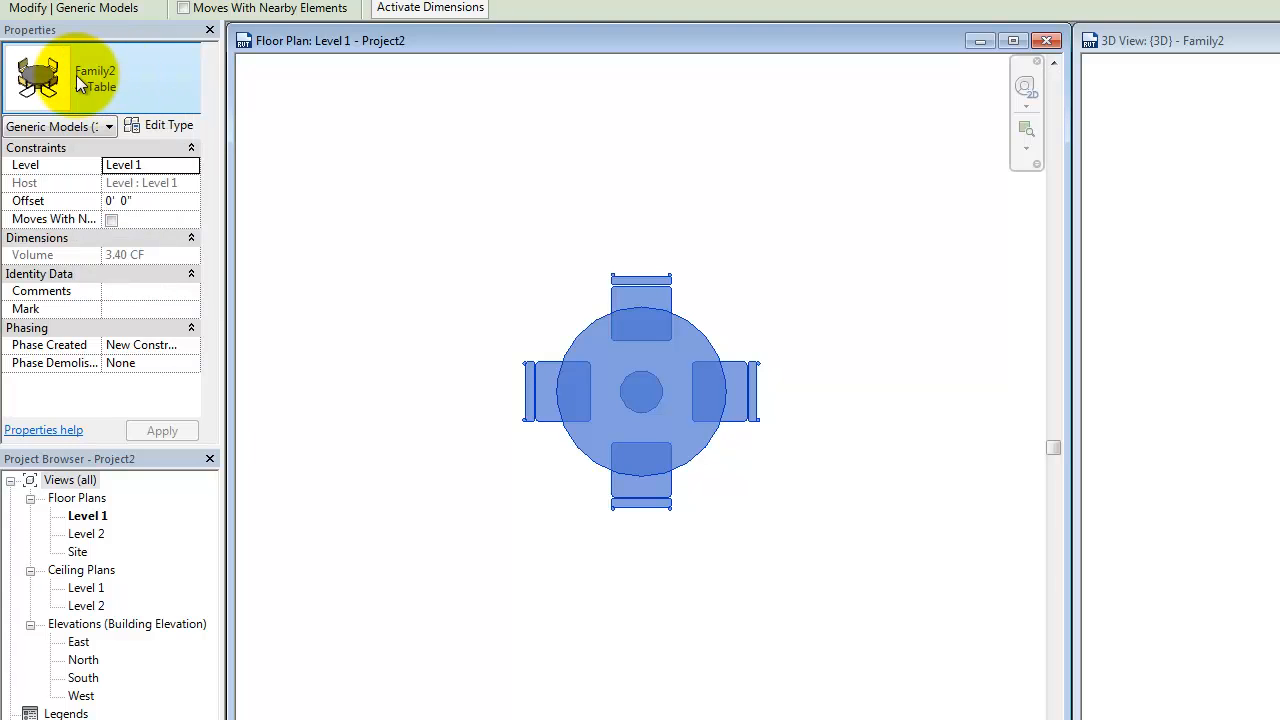
click(130, 91)
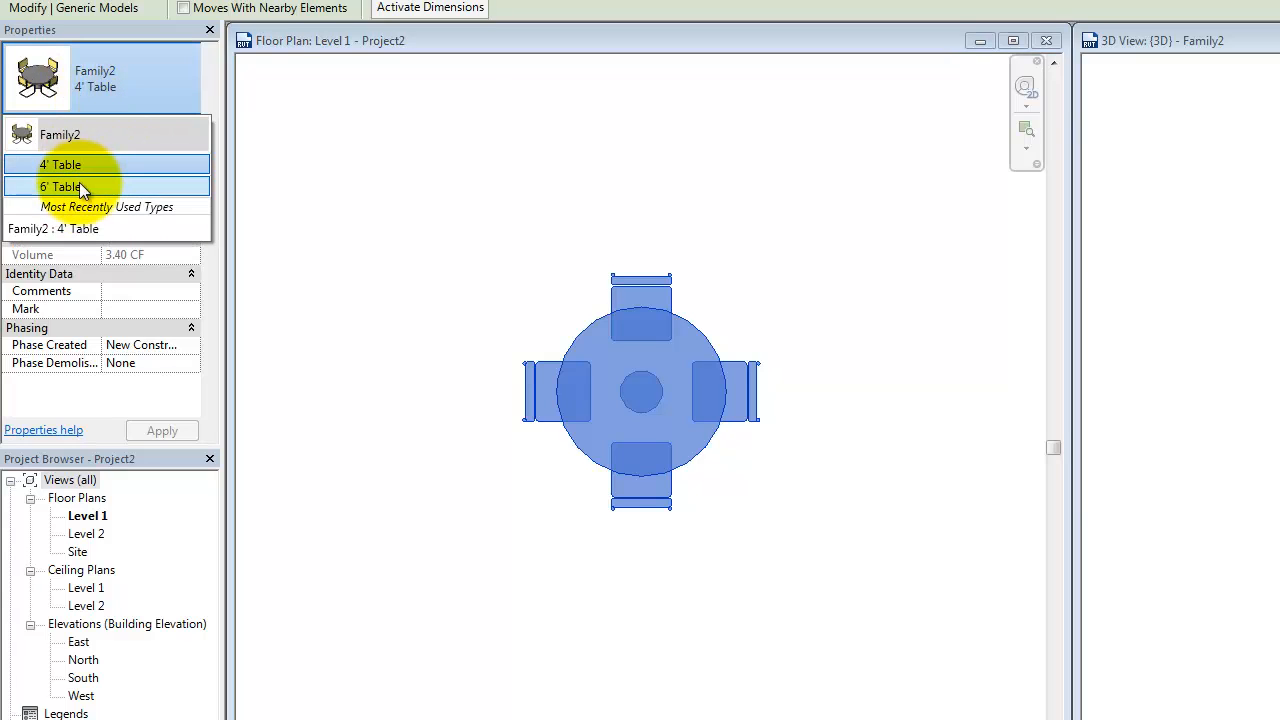
click(112, 107)
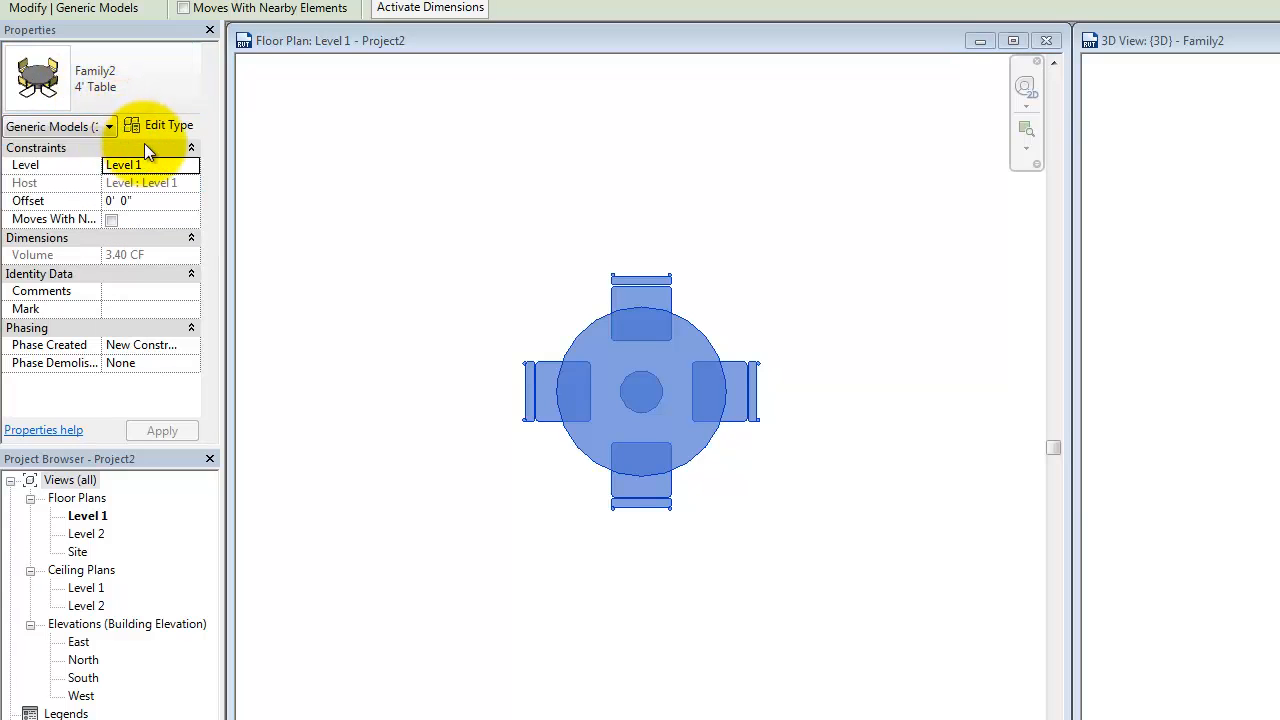
click(149, 125)
drag(745, 36, 467, 114)
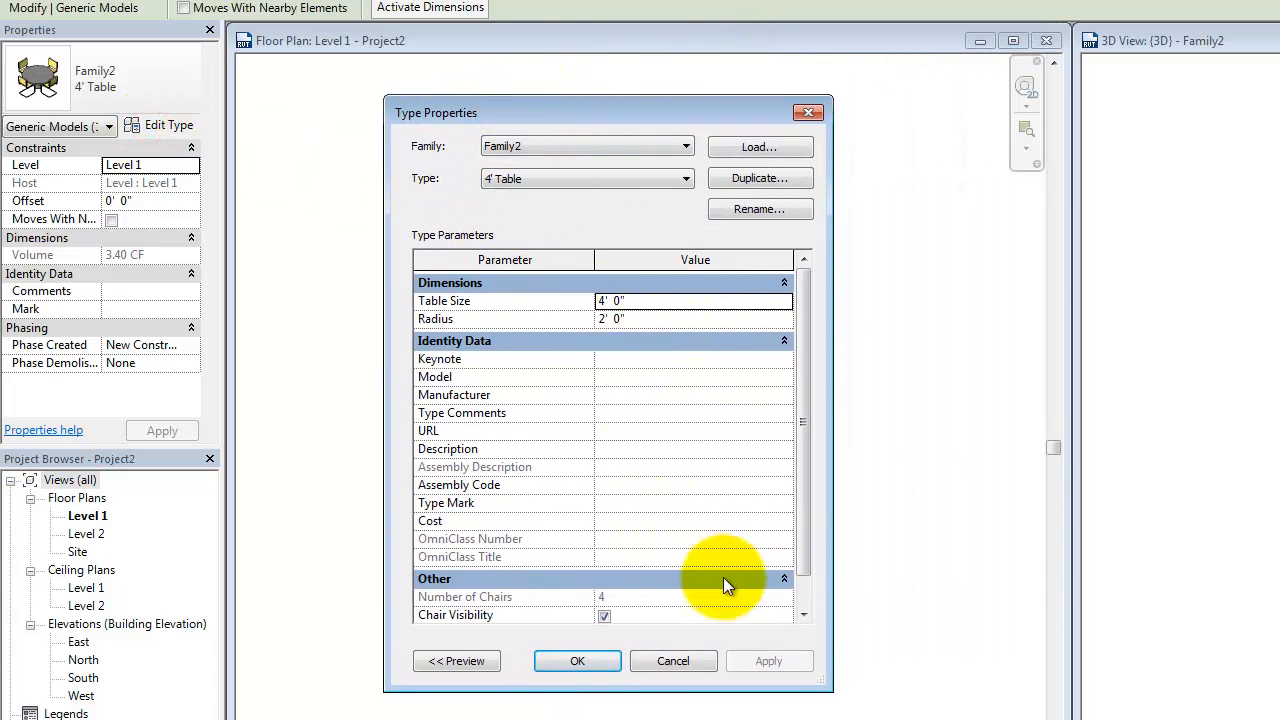
drag(802, 534, 802, 559)
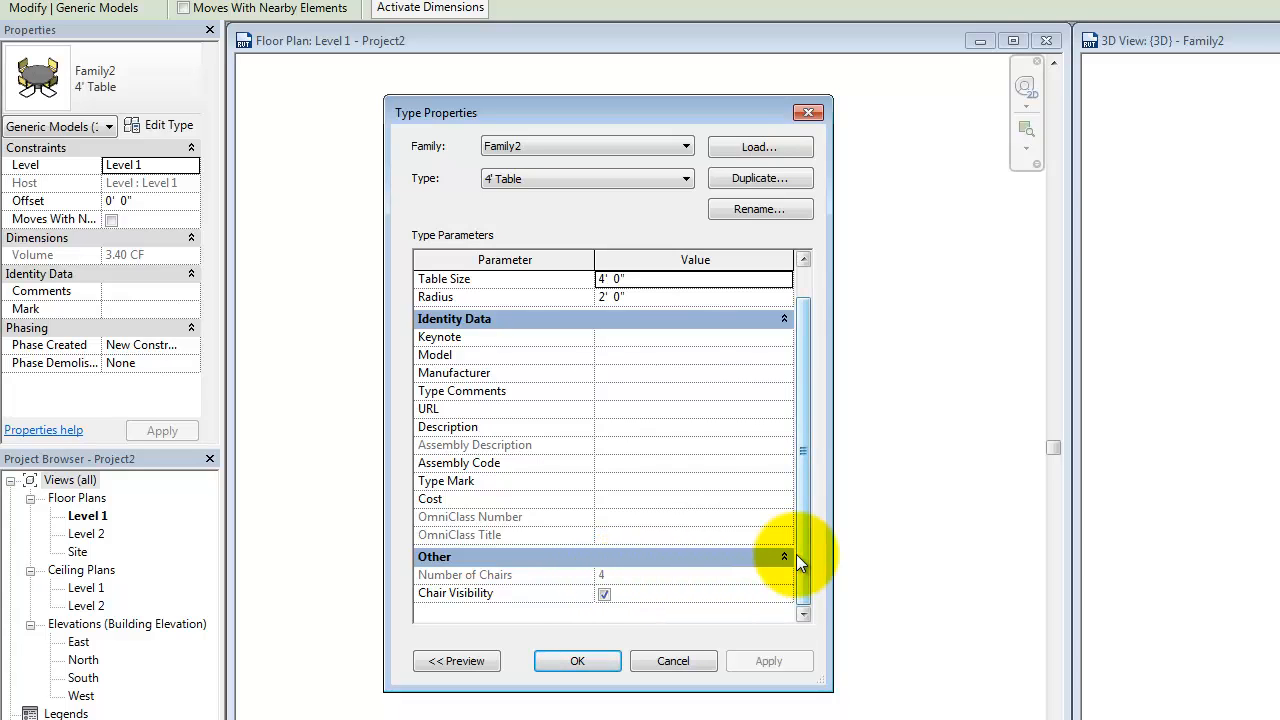
drag(798, 562, 806, 514)
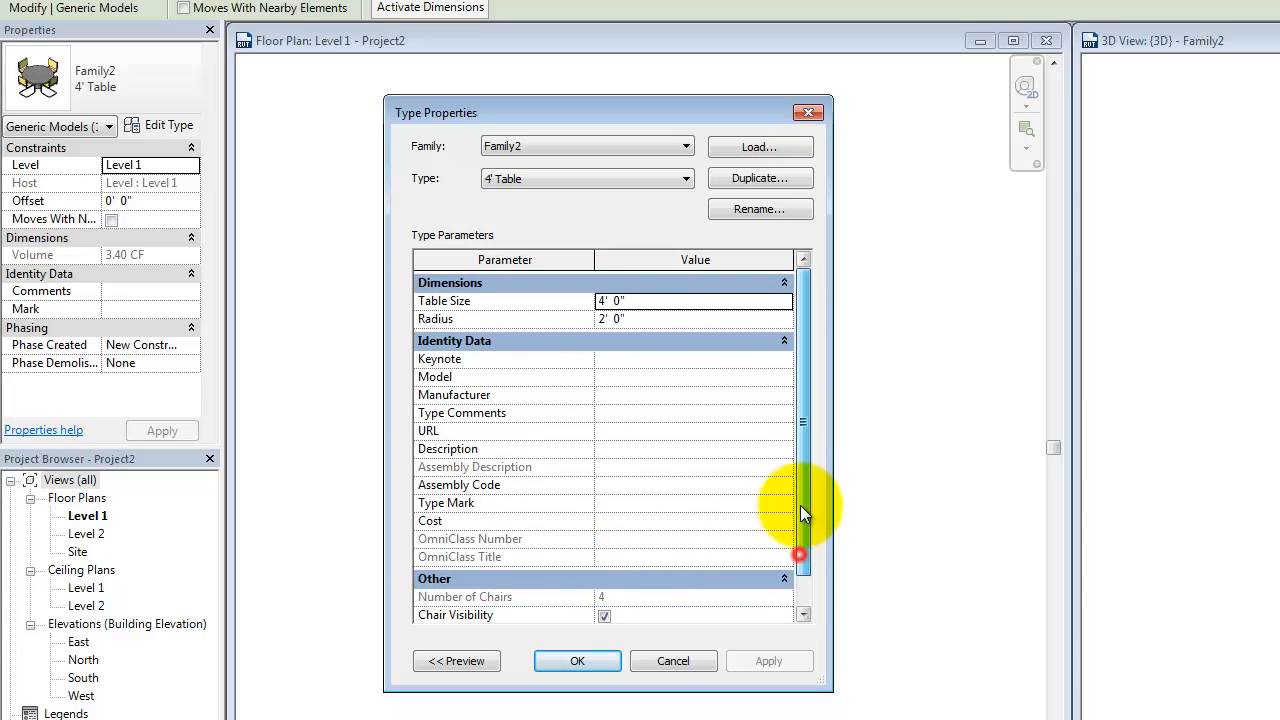
- Switch the placed table to the 6' Table type, accept the type properties and deselect the table
click(630, 180)
click(631, 208)
drag(805, 356, 804, 306)
click(594, 663)
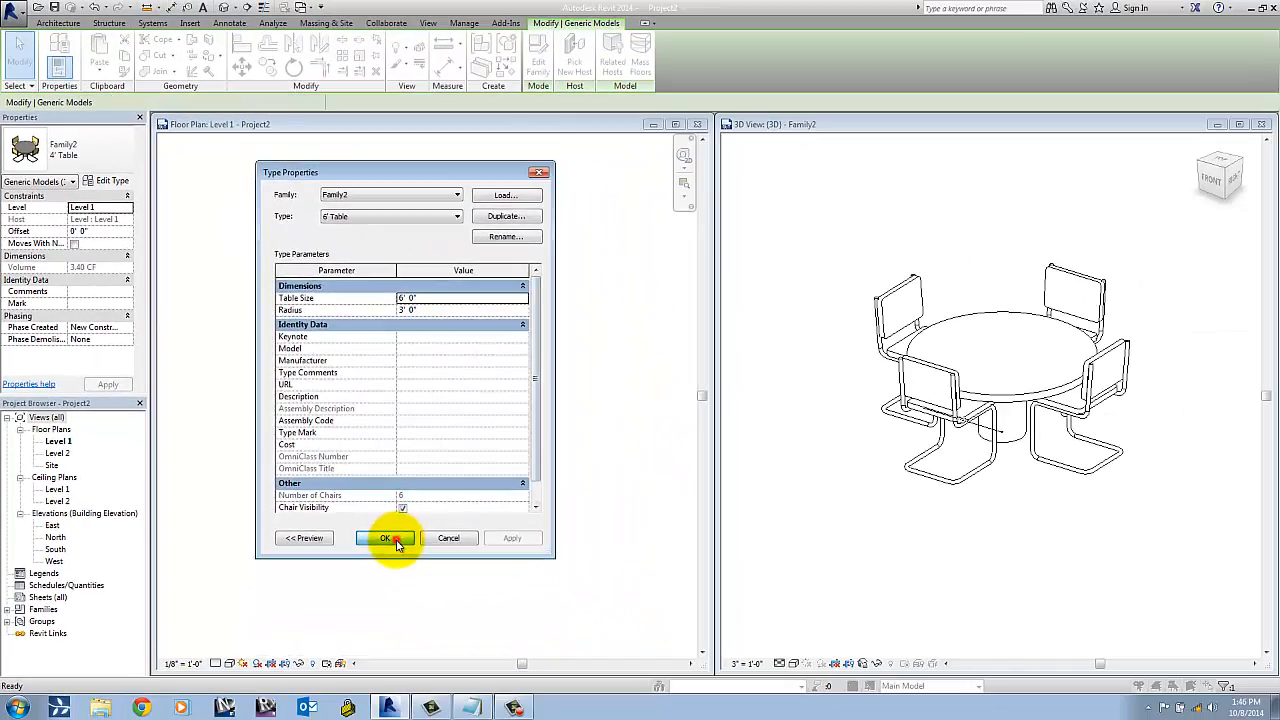
click(570, 392)
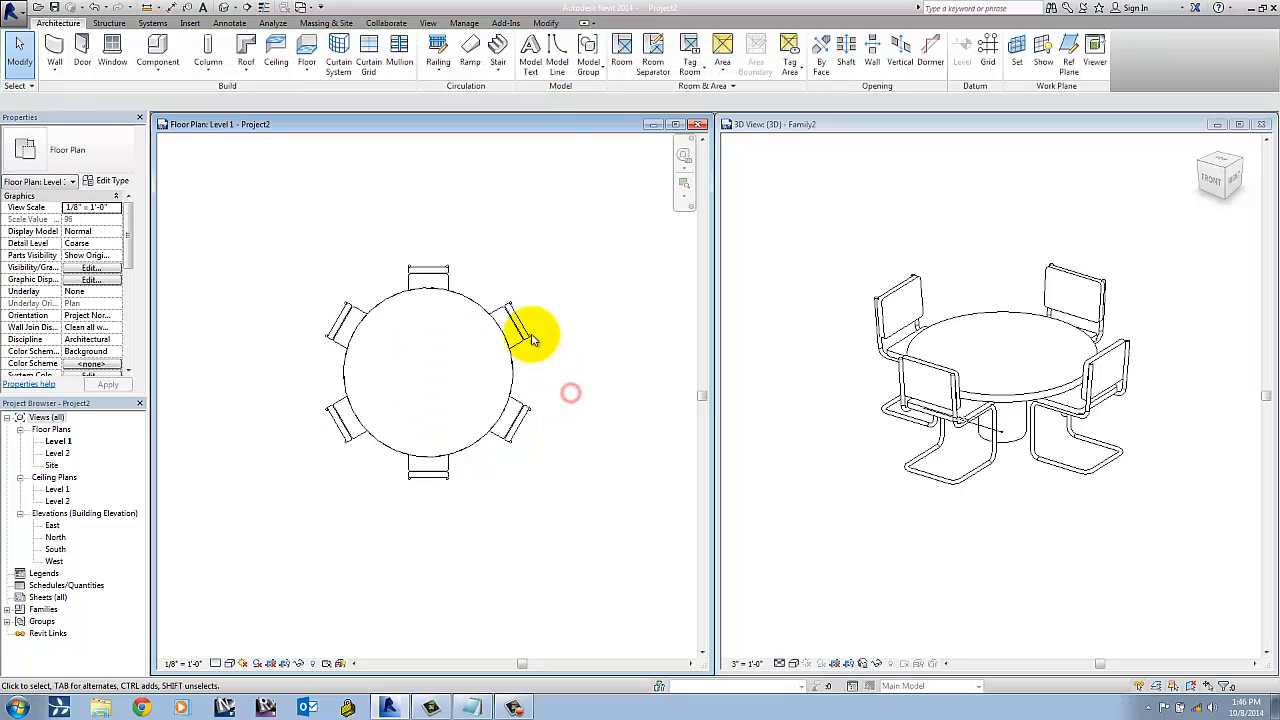
- In the family's 3D view, edit a chair's array group, associate the Chair-Breuer's Visible property with Chair Visibility, and finish the group
click(533, 340)
click(855, 245)
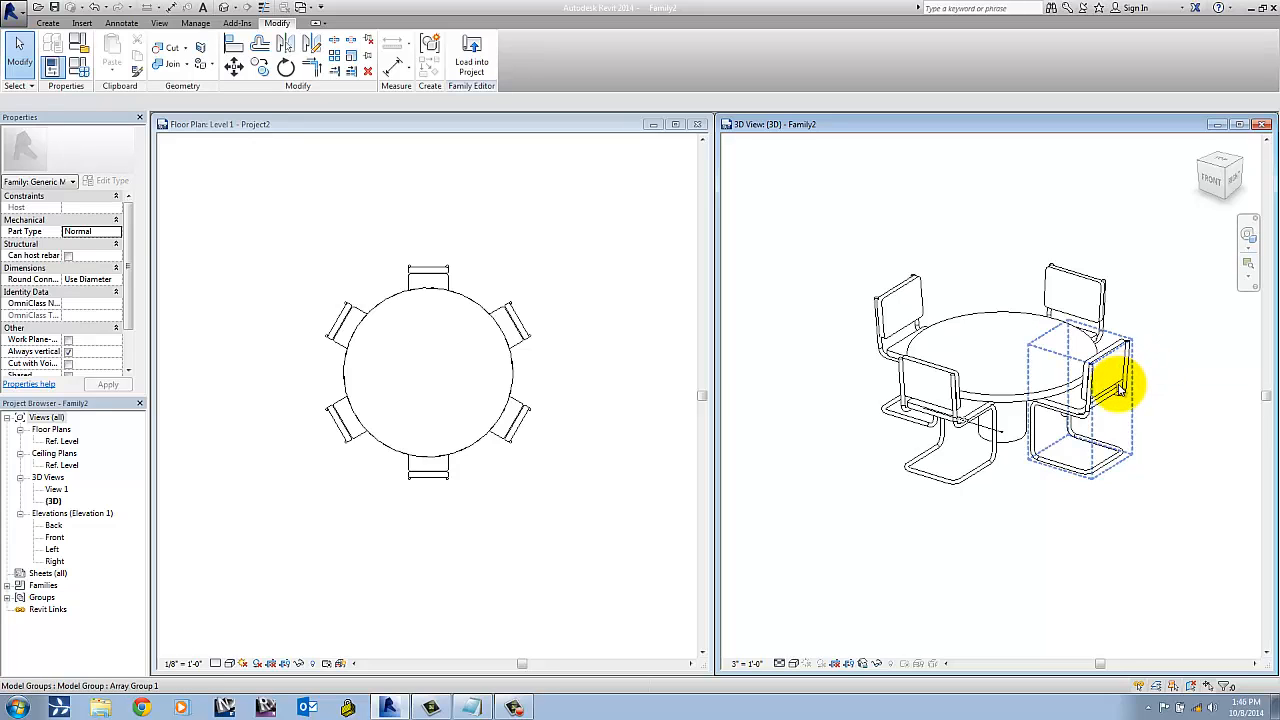
double_click(1118, 383)
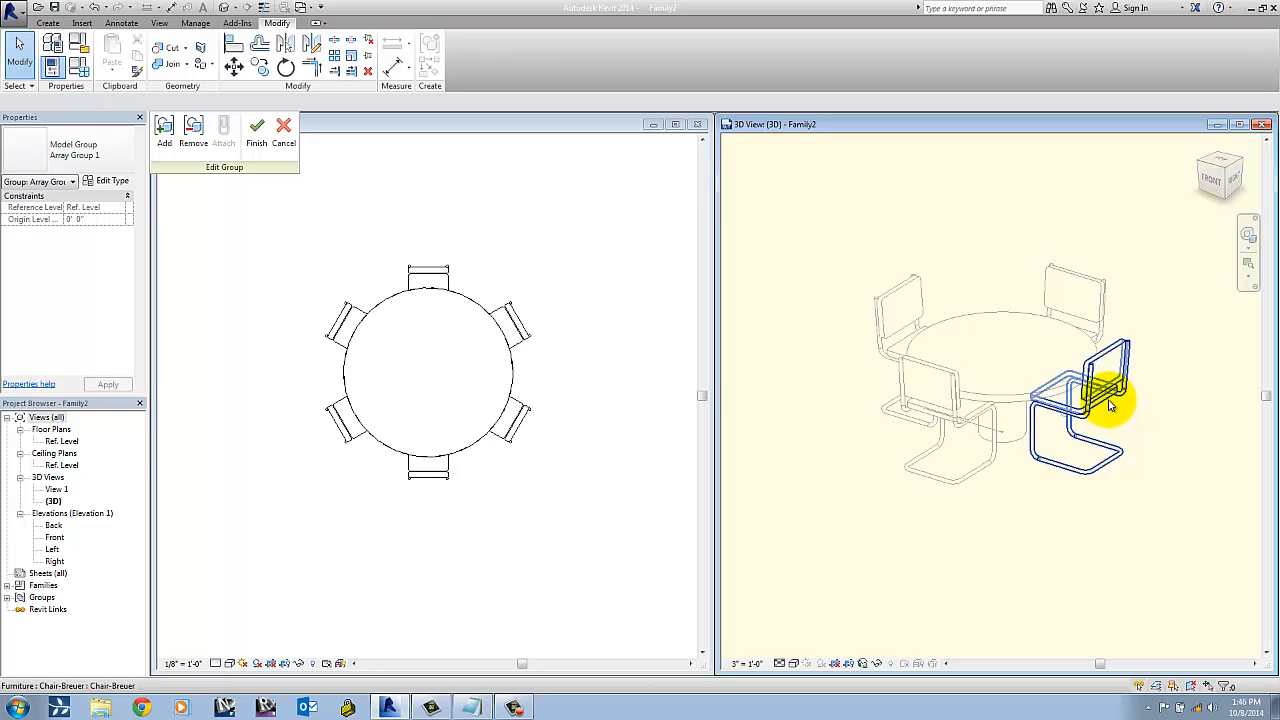
click(1116, 420)
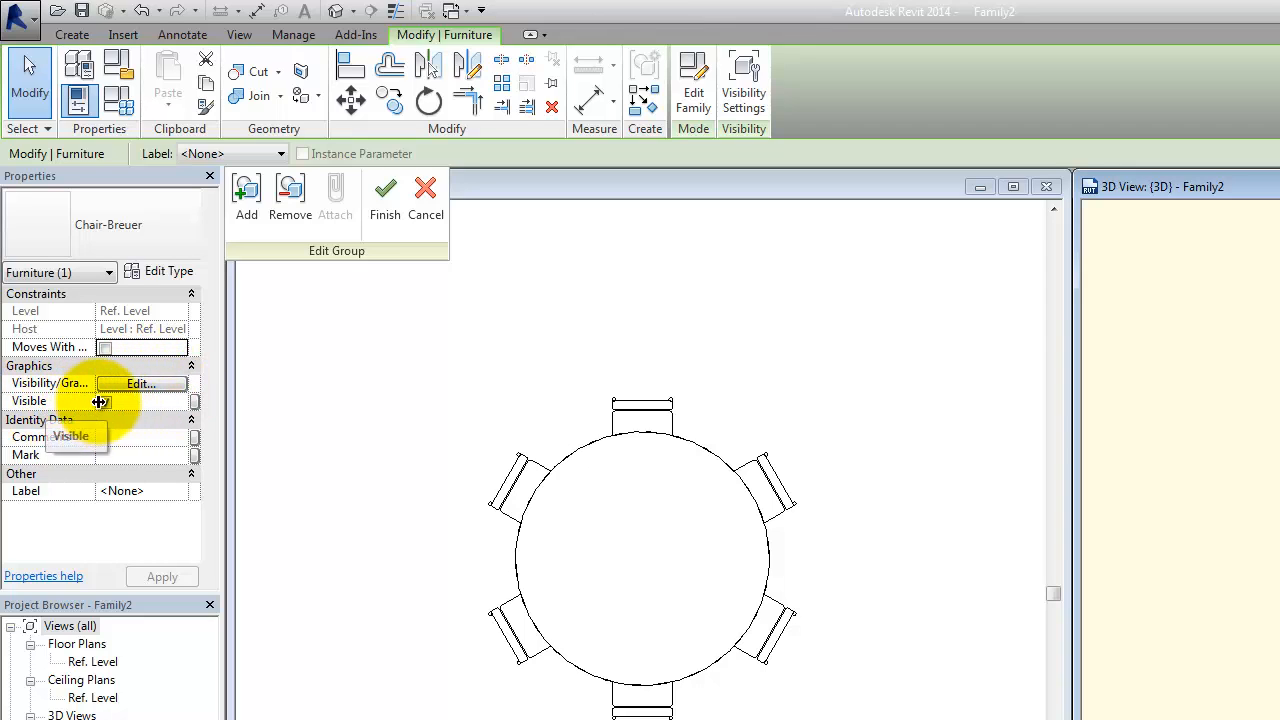
click(195, 402)
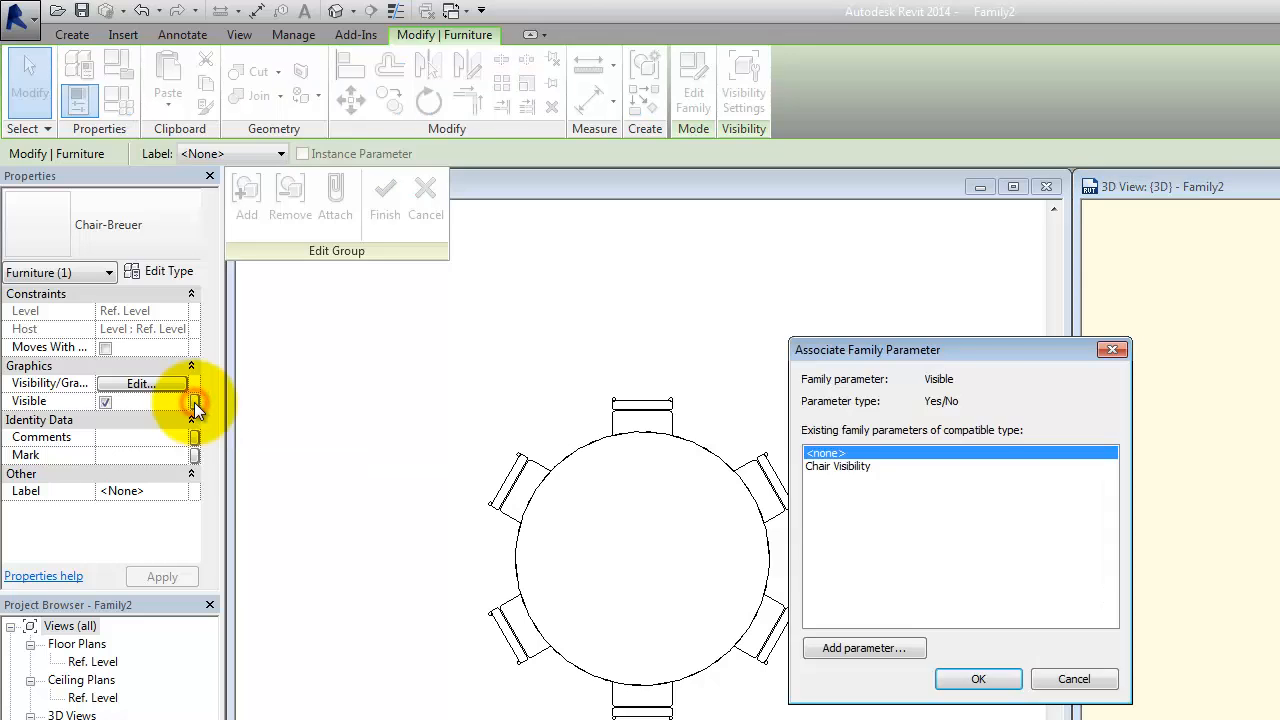
click(839, 467)
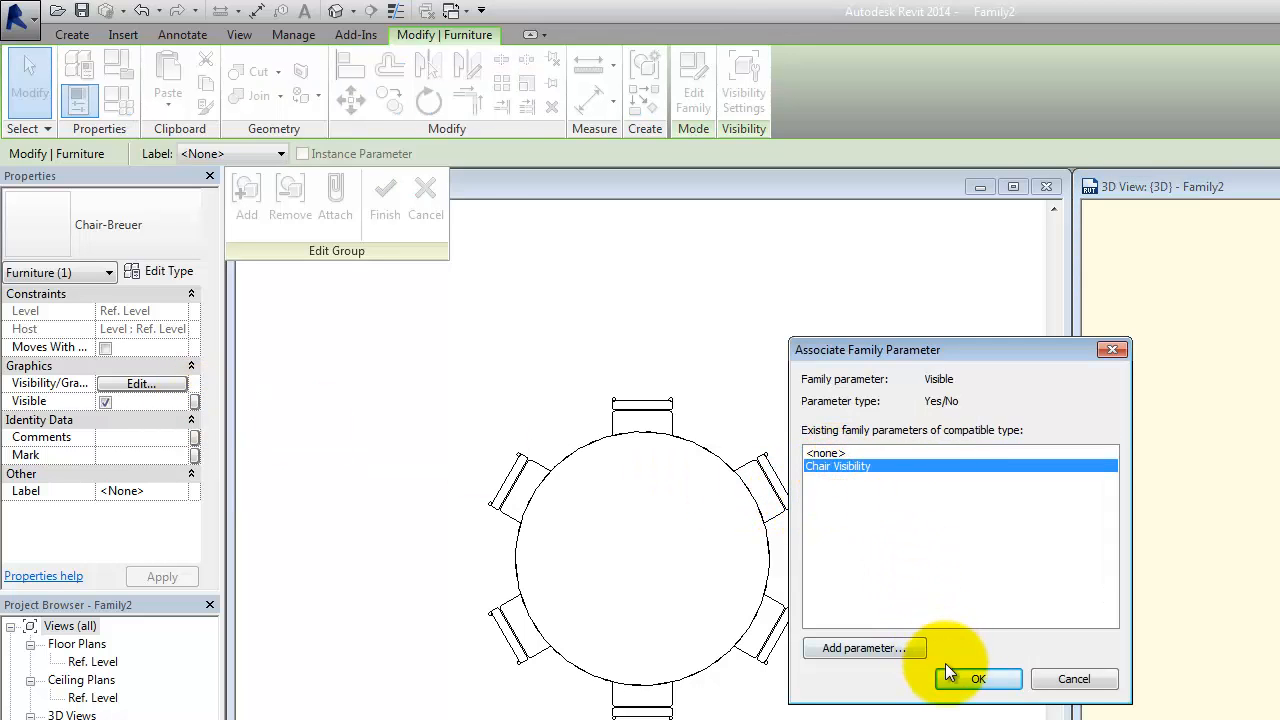
click(975, 679)
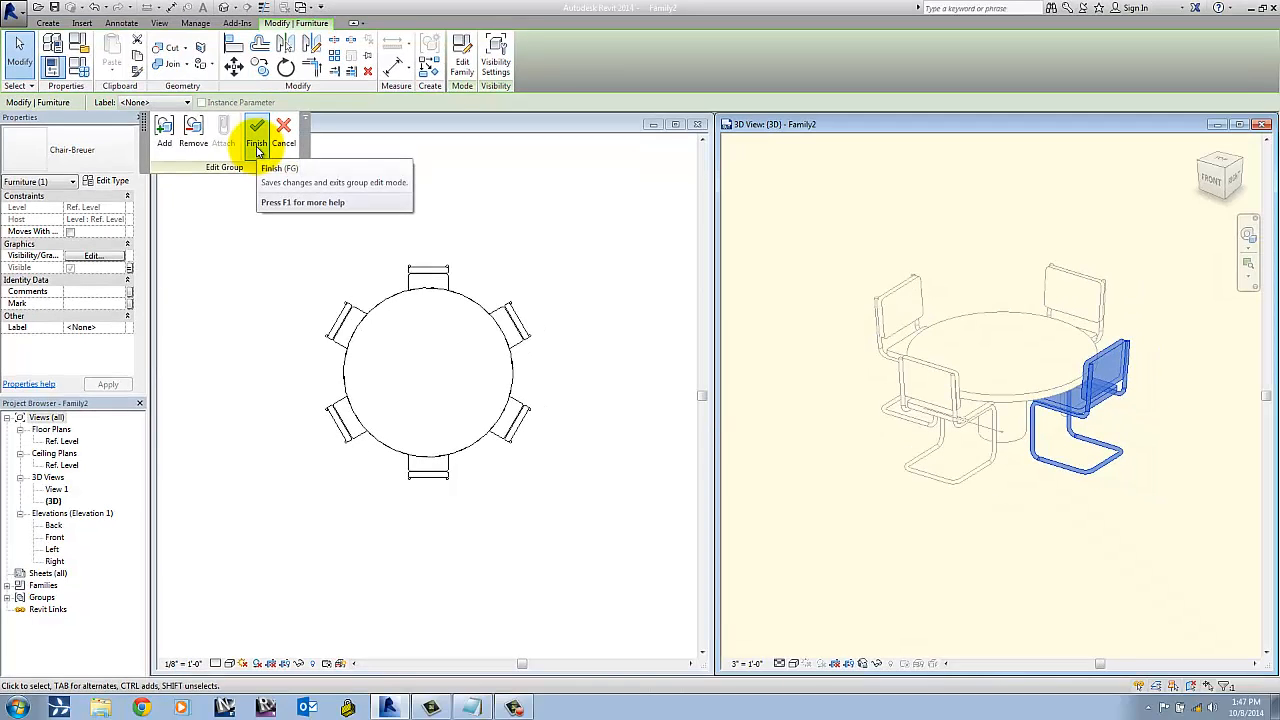
click(257, 148)
click(865, 214)
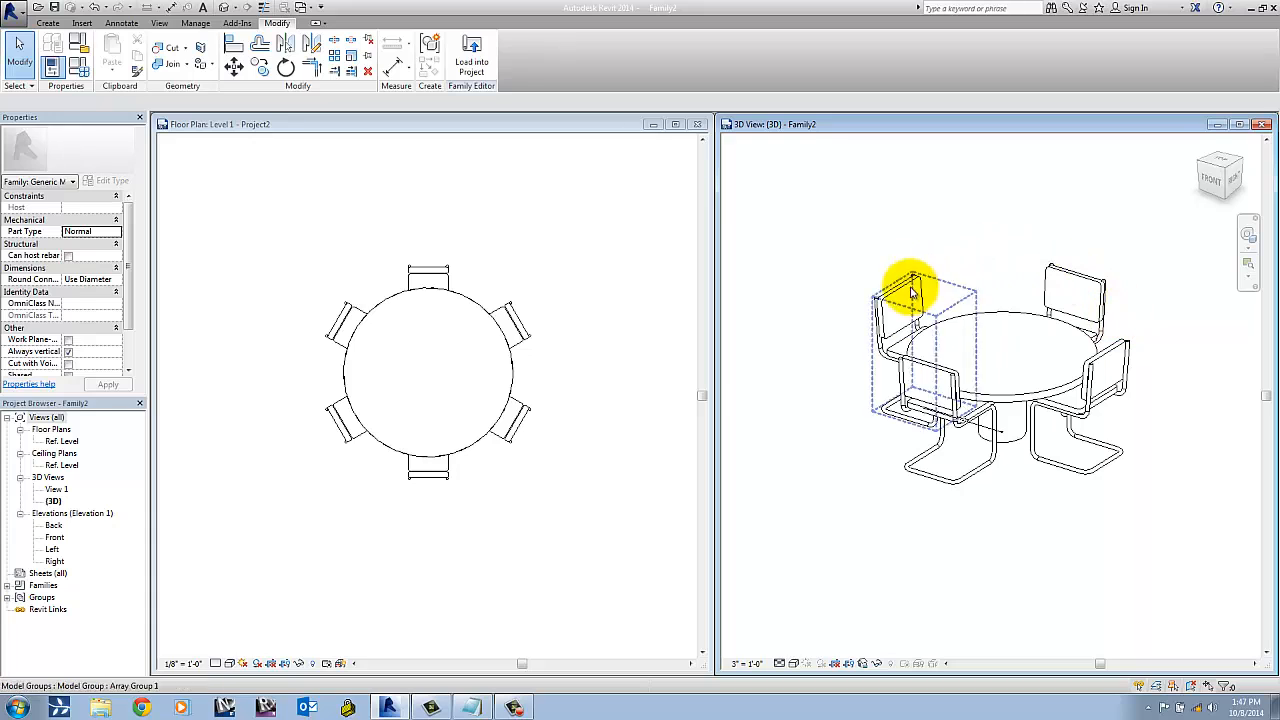
- Open the family types, dismissing the save reminder, and create a new type named 4' Table w/ Chairs from the 4' Table
middle_drag(975, 225, 950, 220)
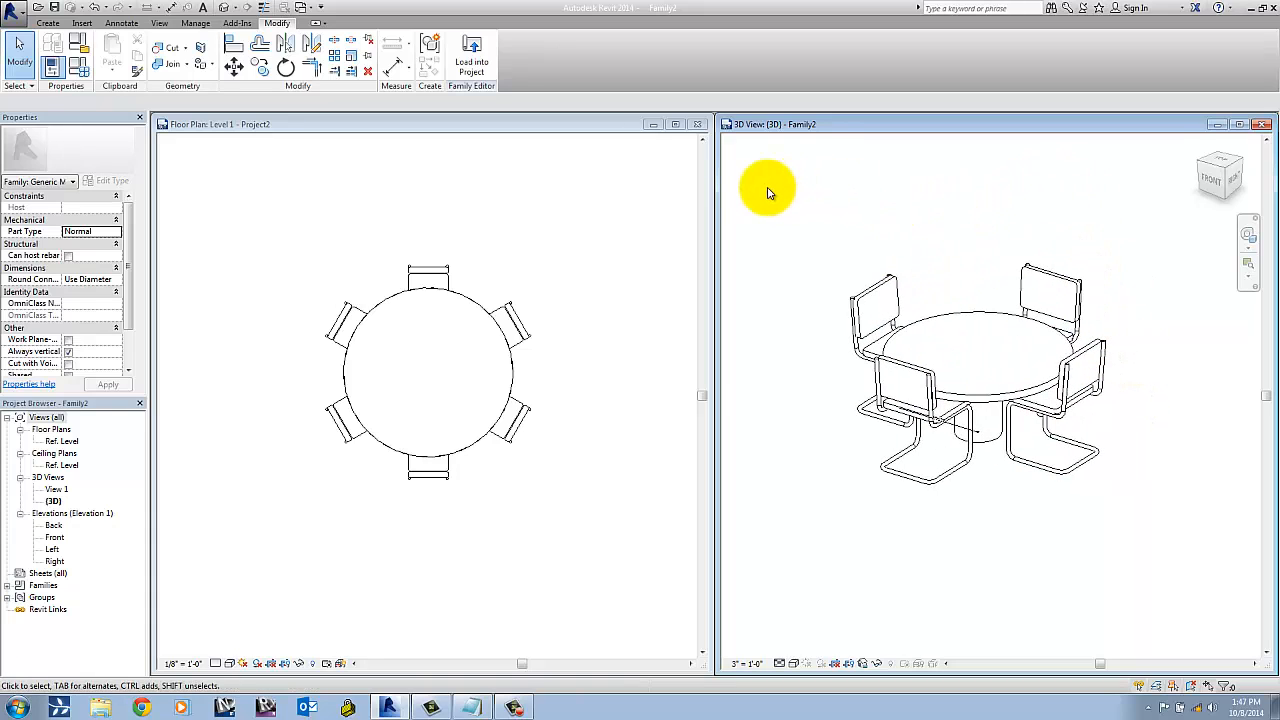
click(82, 70)
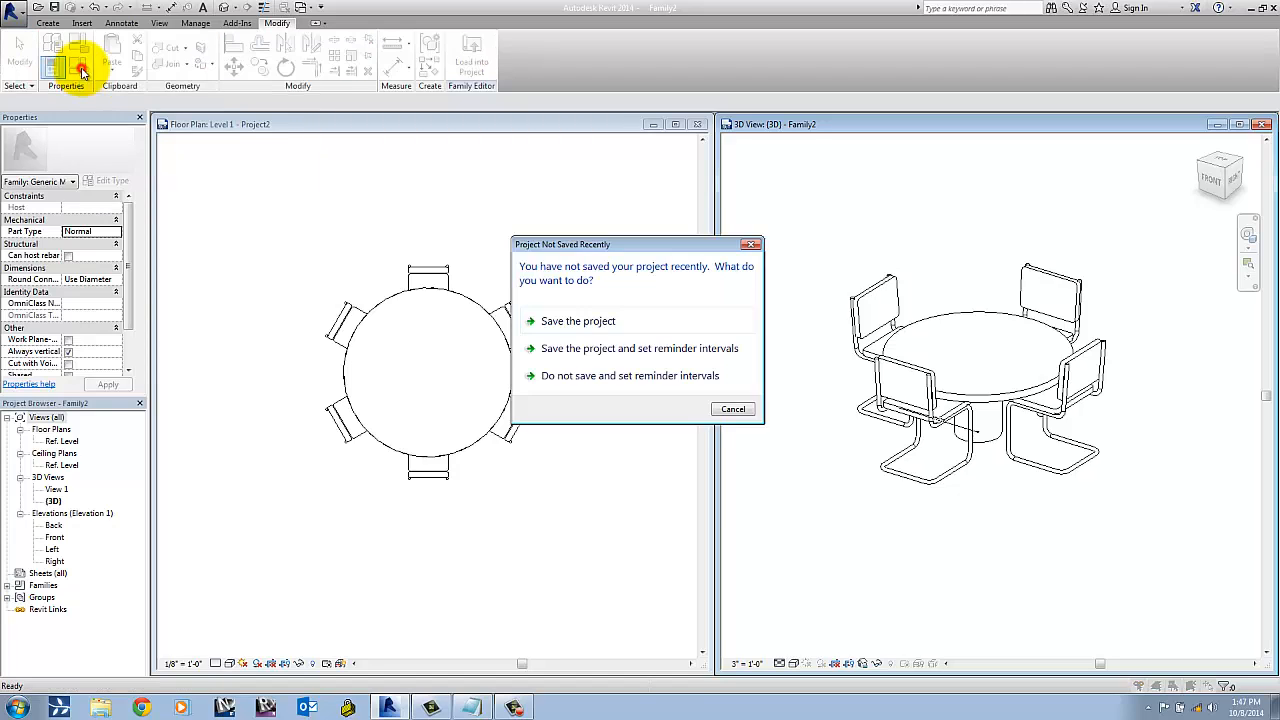
click(731, 411)
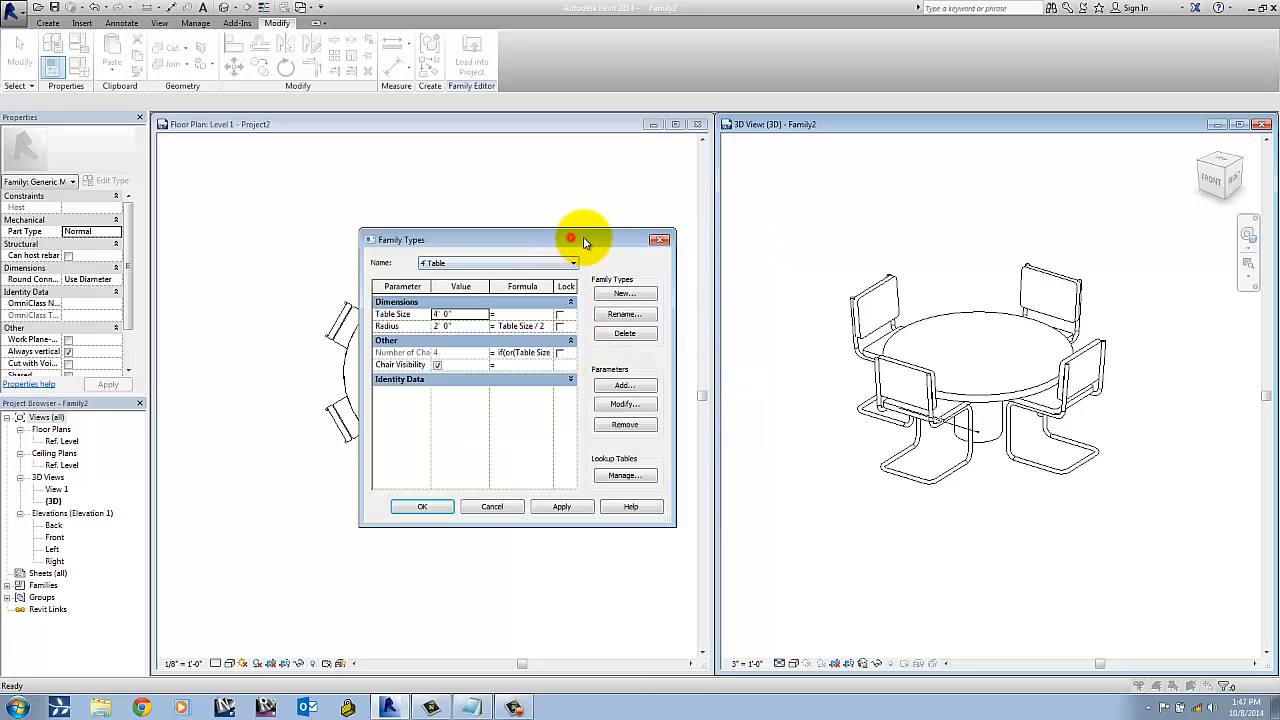
drag(572, 239, 626, 244)
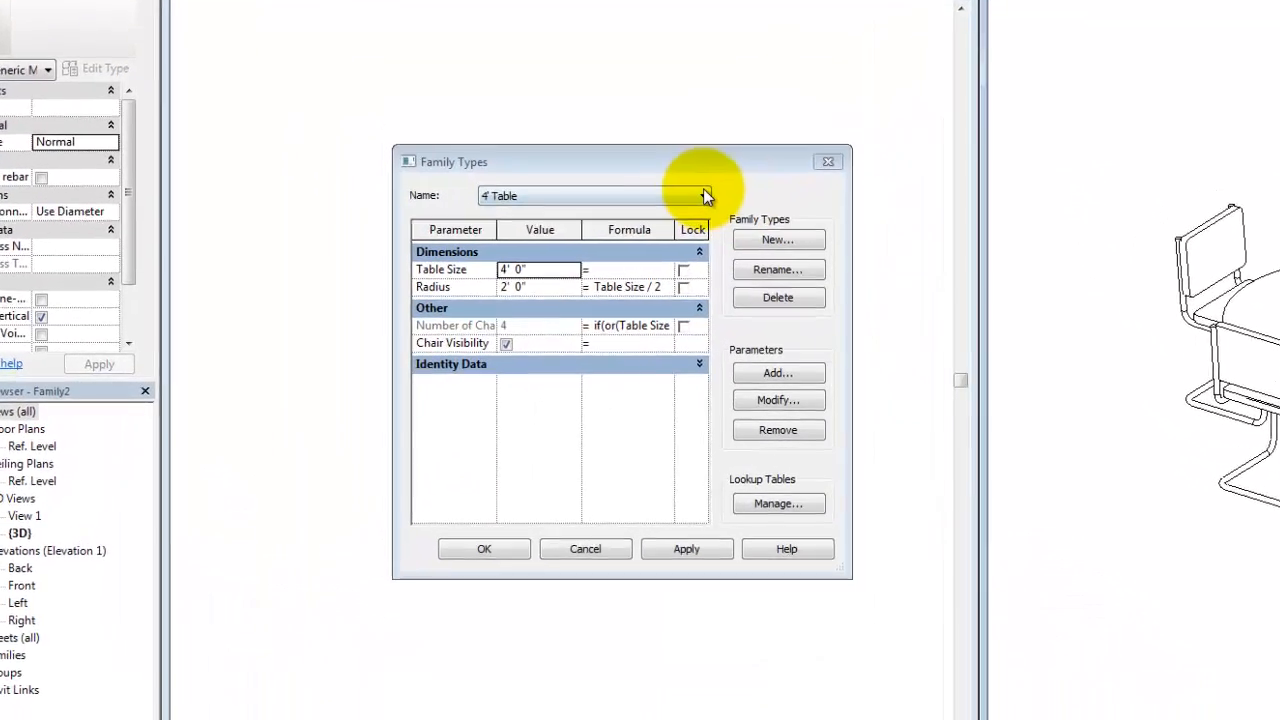
click(604, 236)
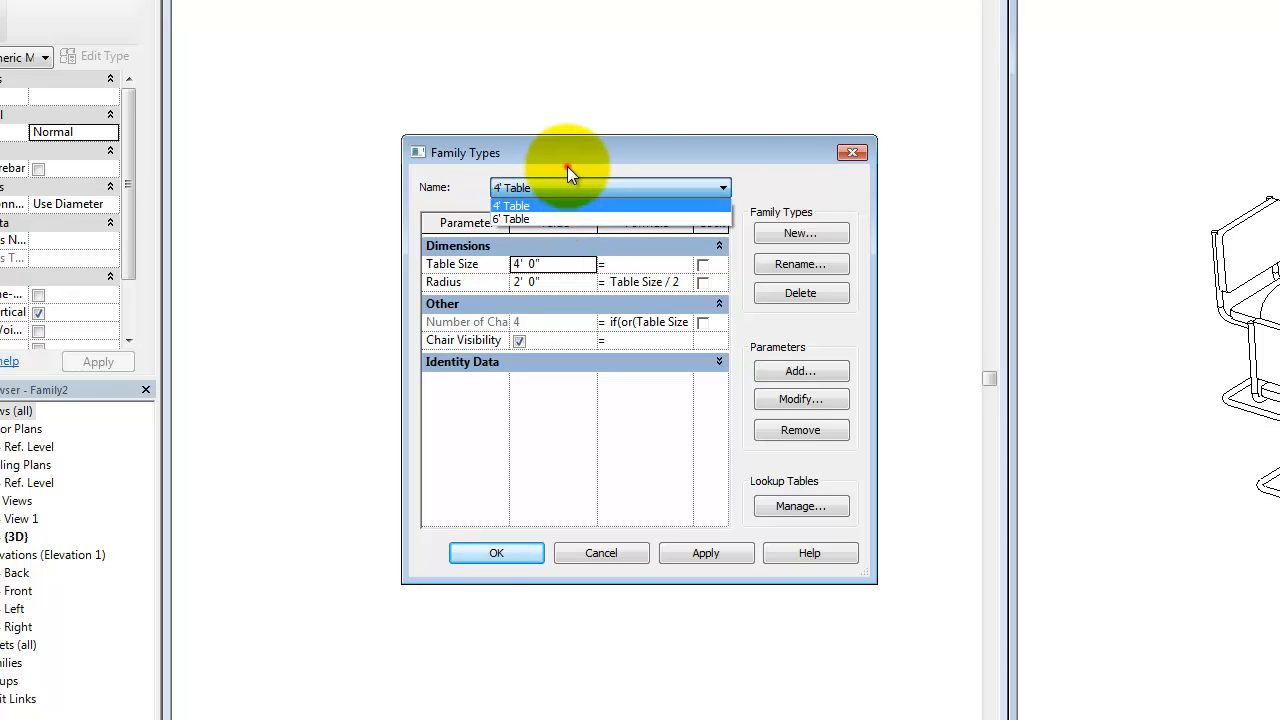
click(567, 166)
click(659, 187)
click(659, 187)
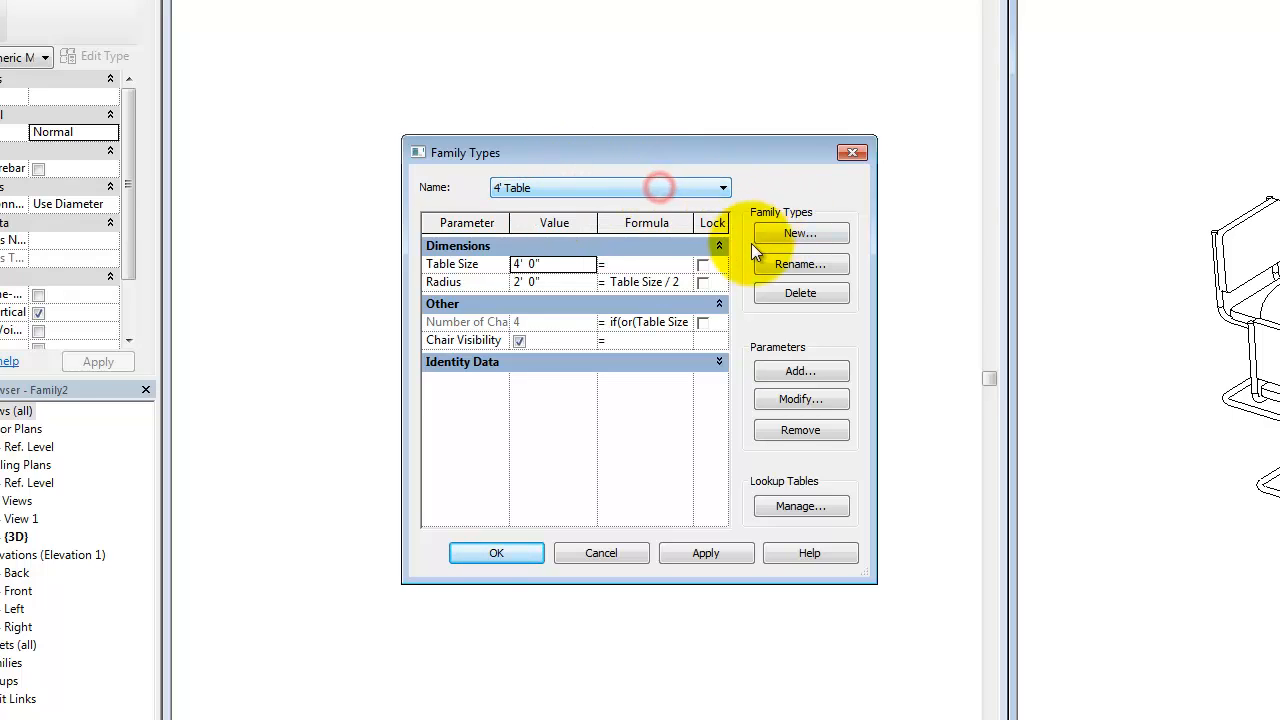
click(785, 233)
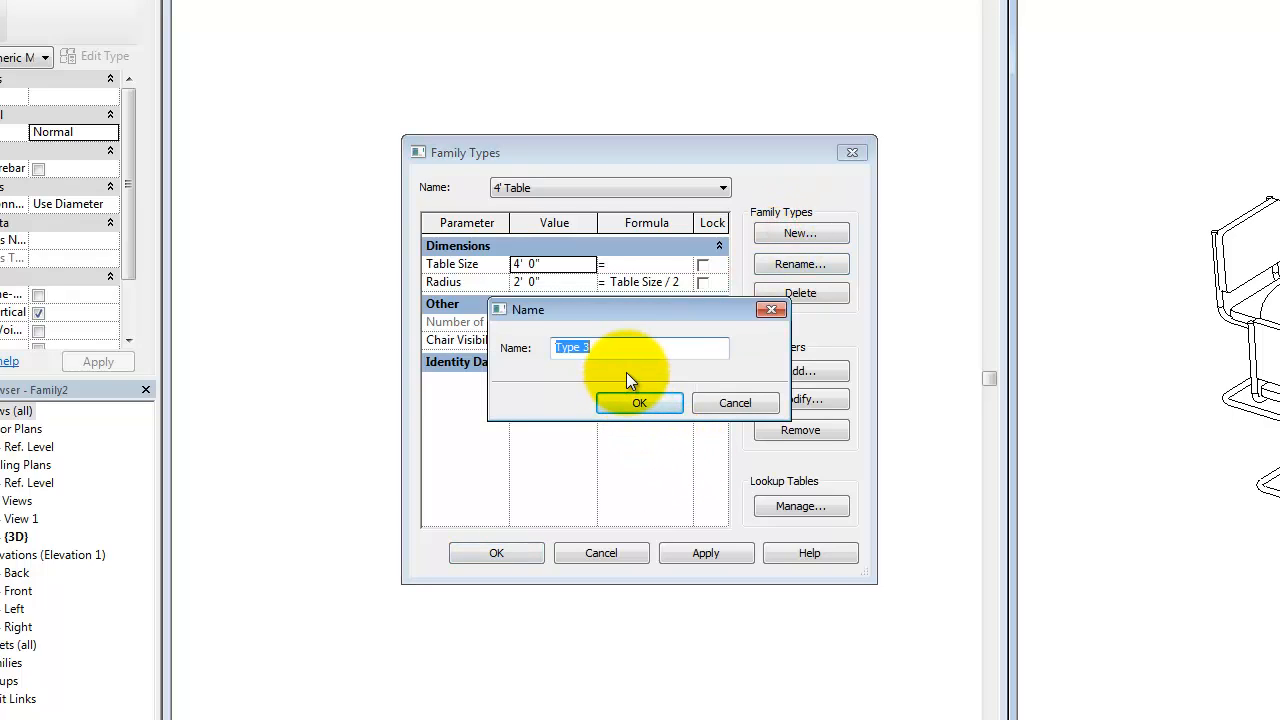
text(4' Table w/ Chairs)
key(Return)
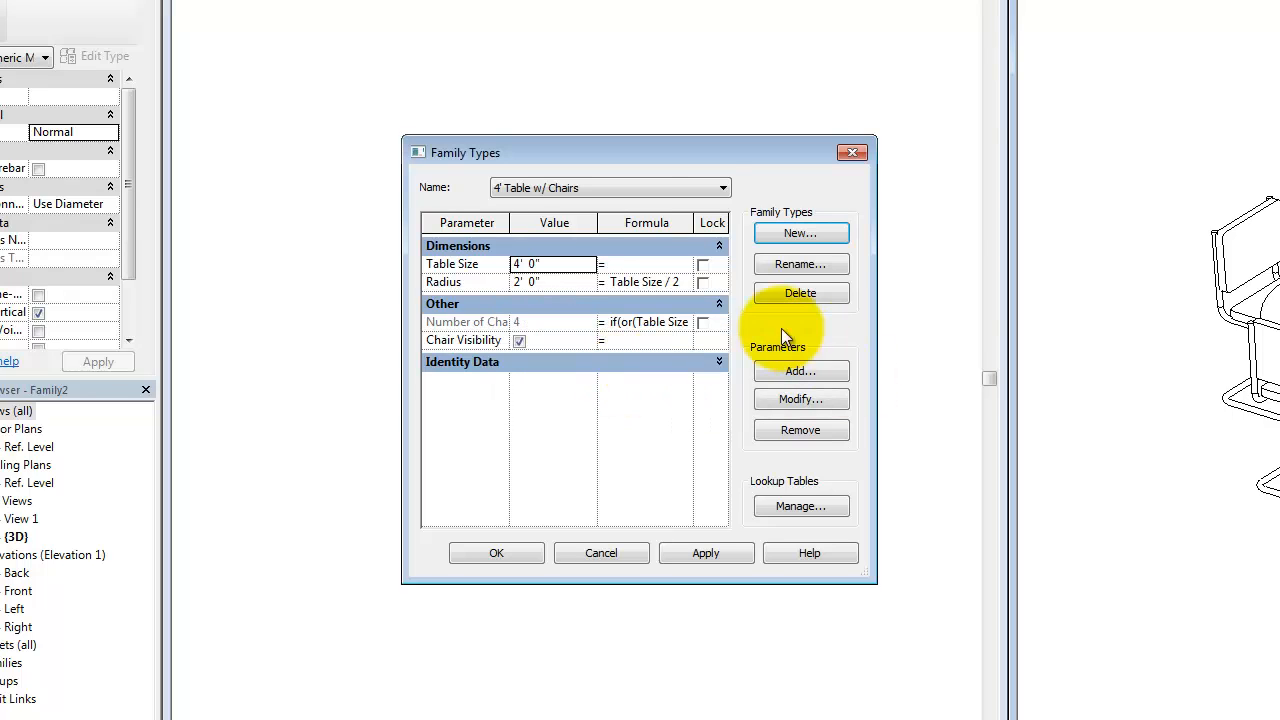
- Rename the 4' Table family type as 4' Table w/o Chairs
click(703, 189)
click(690, 205)
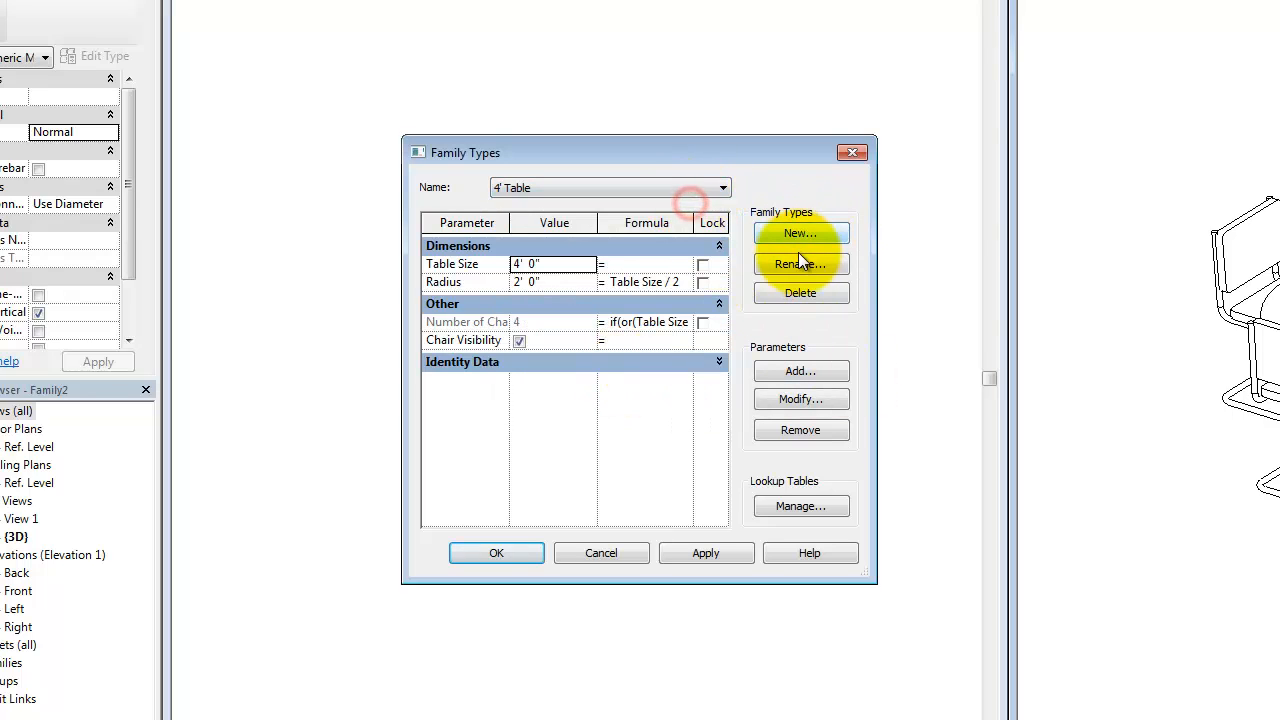
click(800, 264)
click(642, 352)
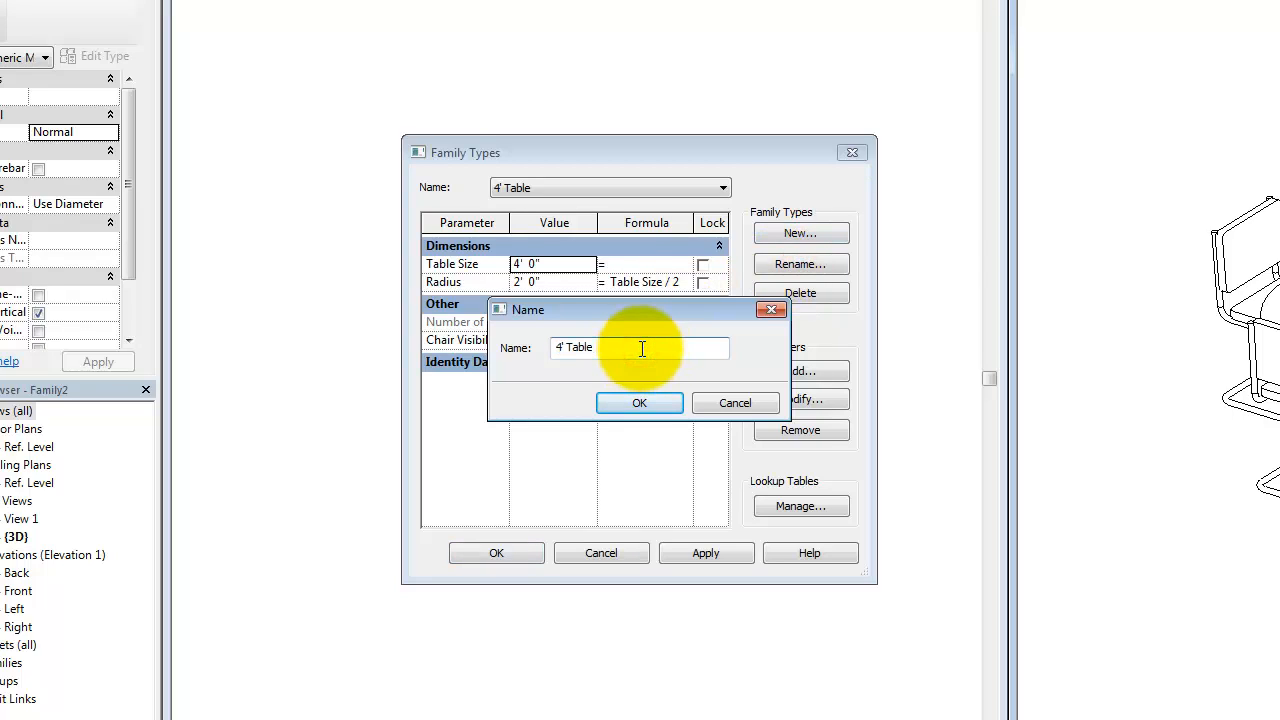
text(w/o Chairs)
key(Return)
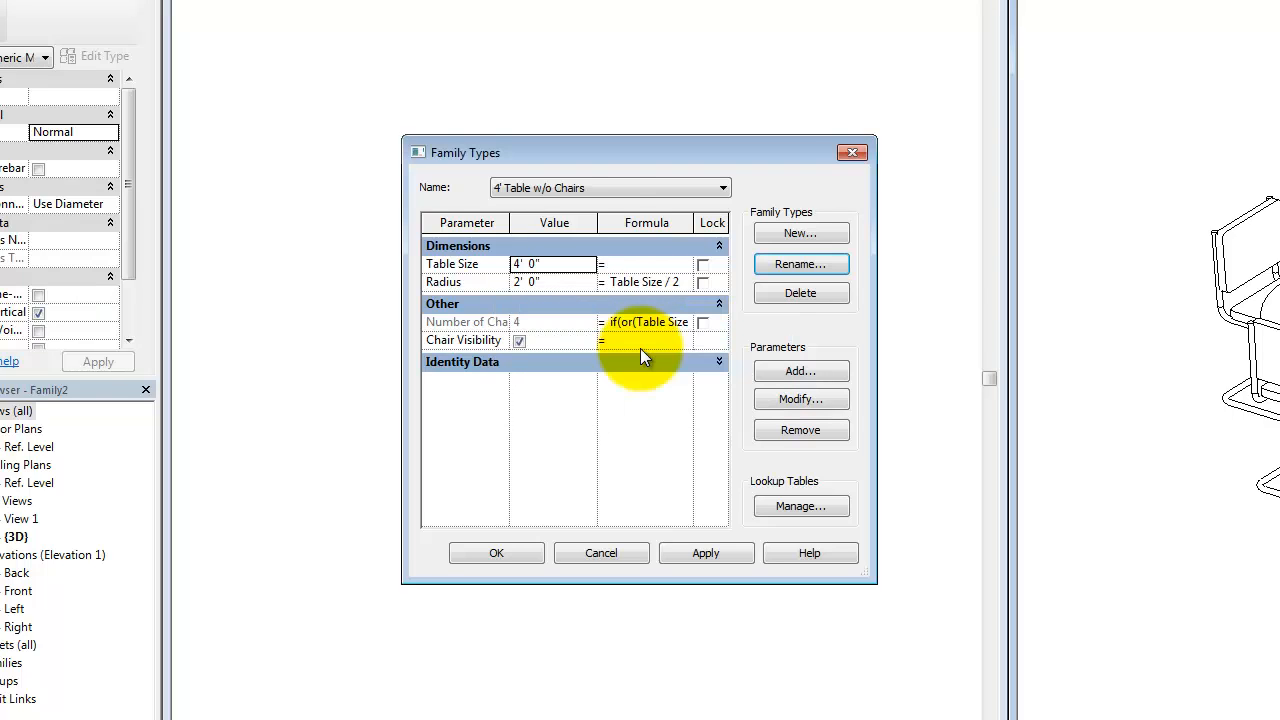
- Check Chair Visibility on the 4' Table w/ Chairs type and turn it off for the 4' Table w/o Chairs type
click(595, 191)
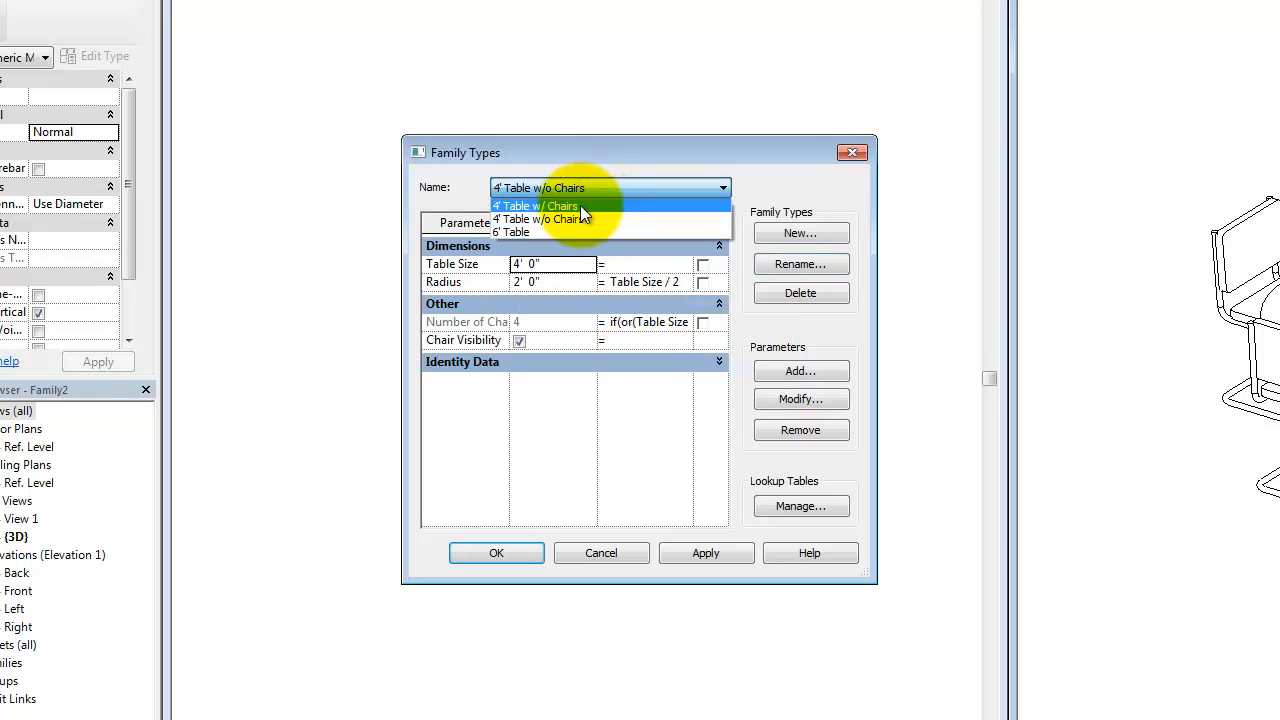
click(580, 206)
click(518, 341)
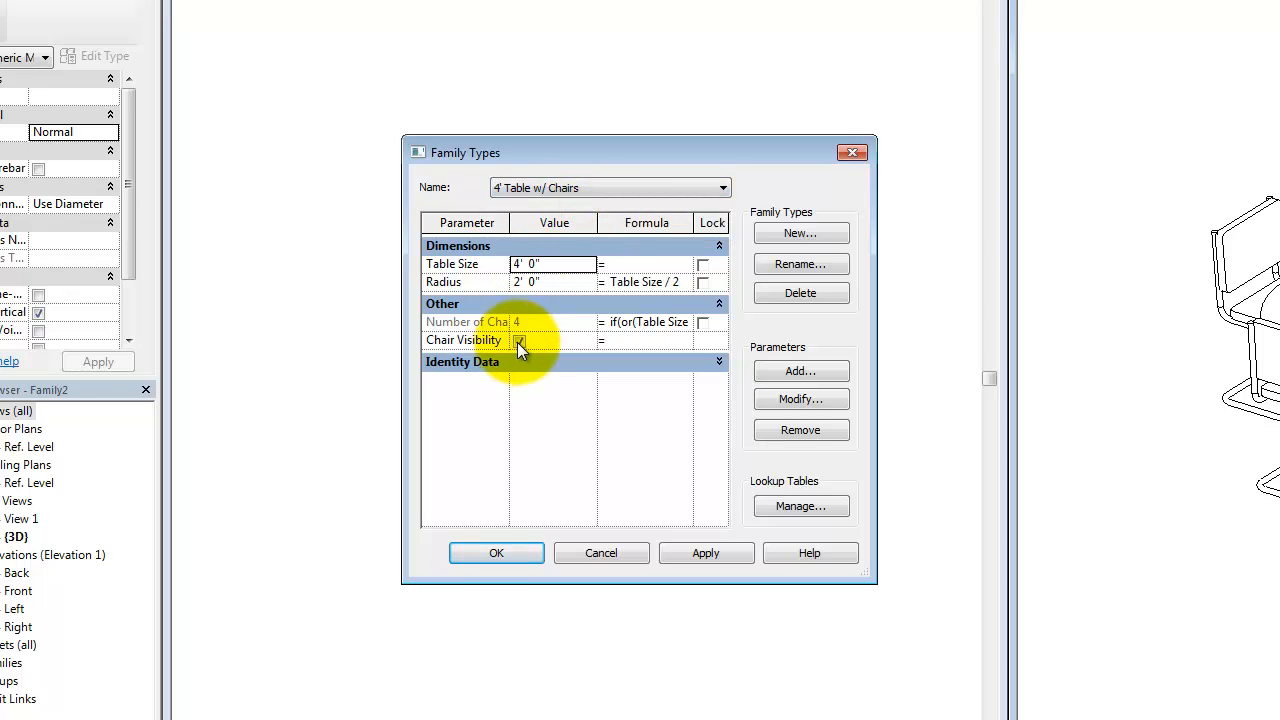
click(557, 187)
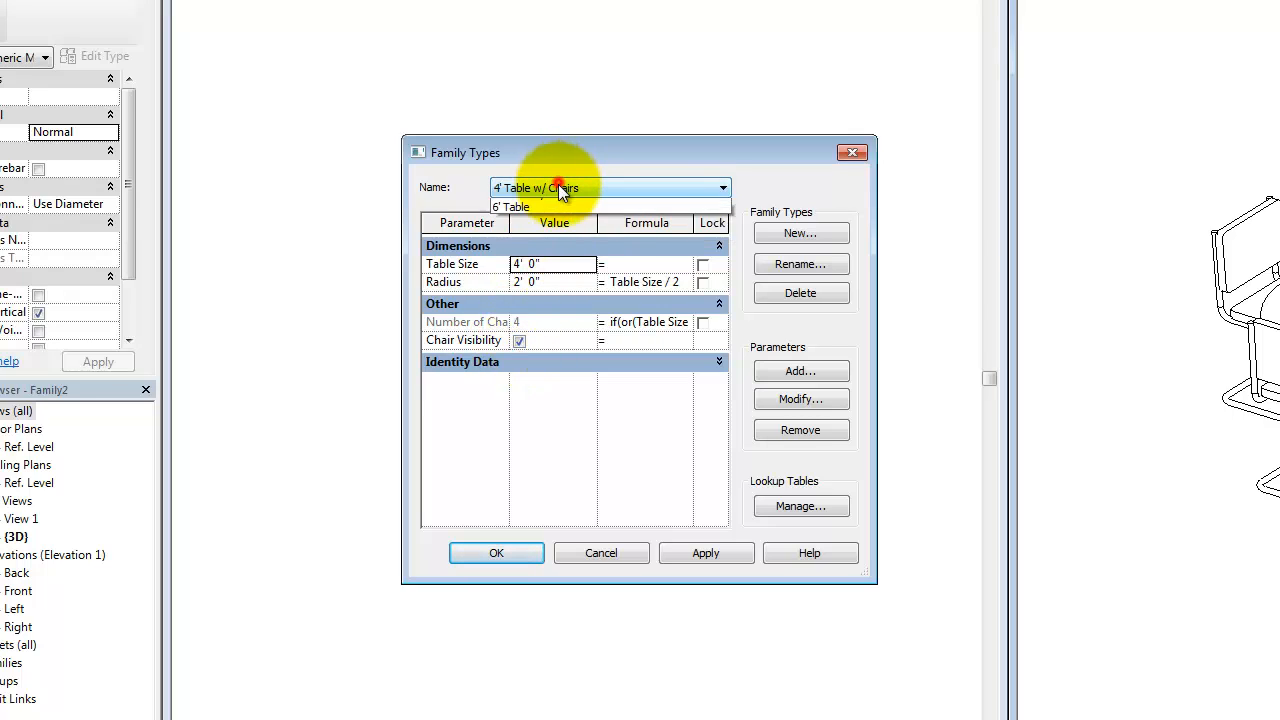
click(558, 215)
click(518, 341)
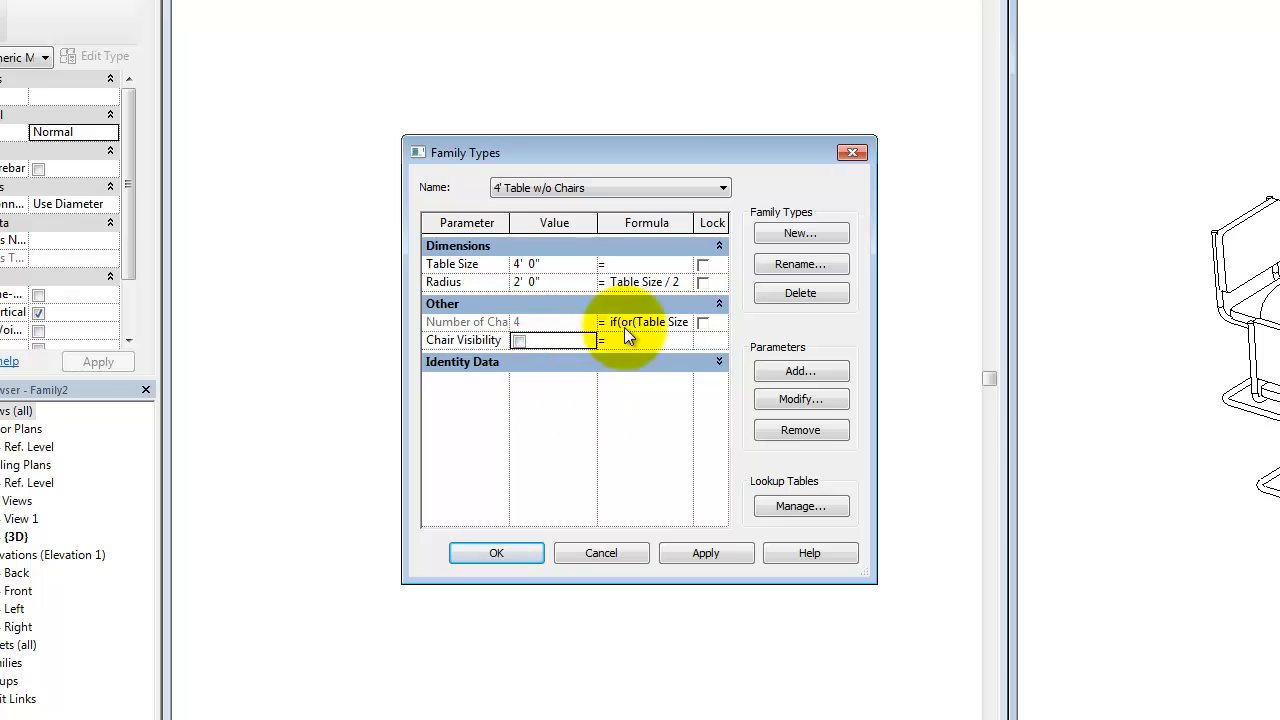
- Rename the 6' Table family type as 6' Table w/ Chairs
click(673, 187)
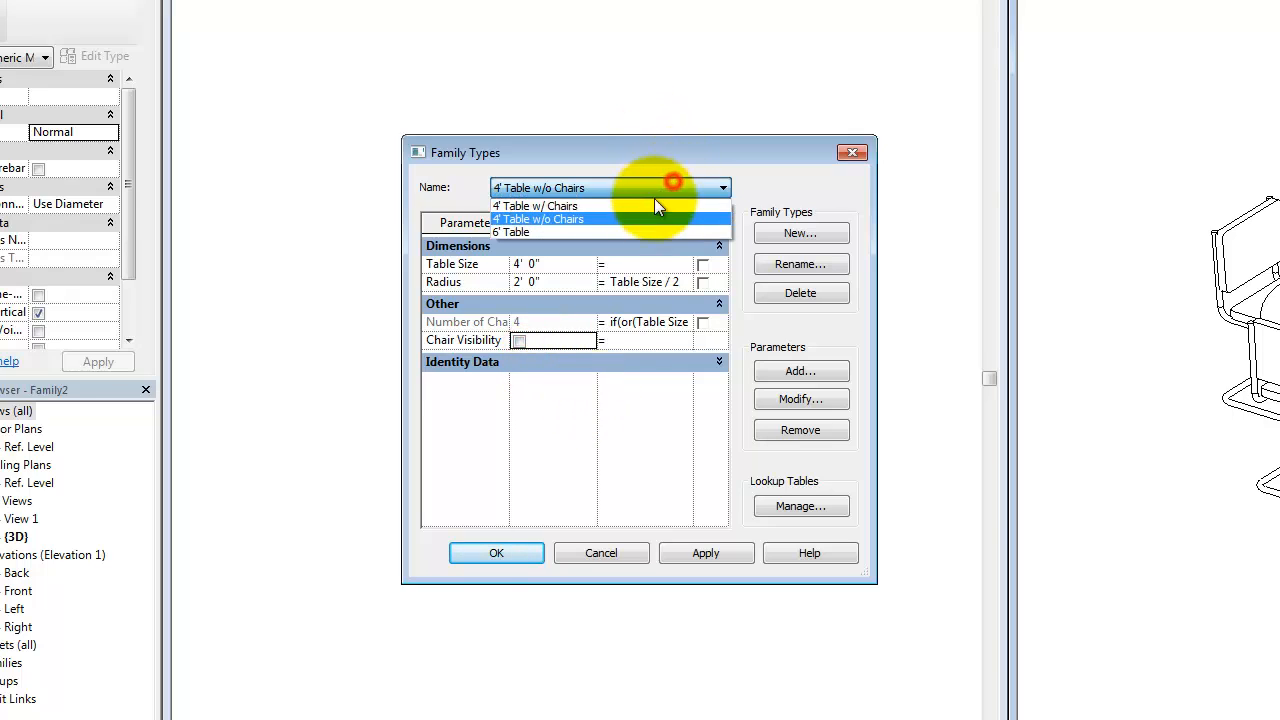
click(605, 231)
click(765, 264)
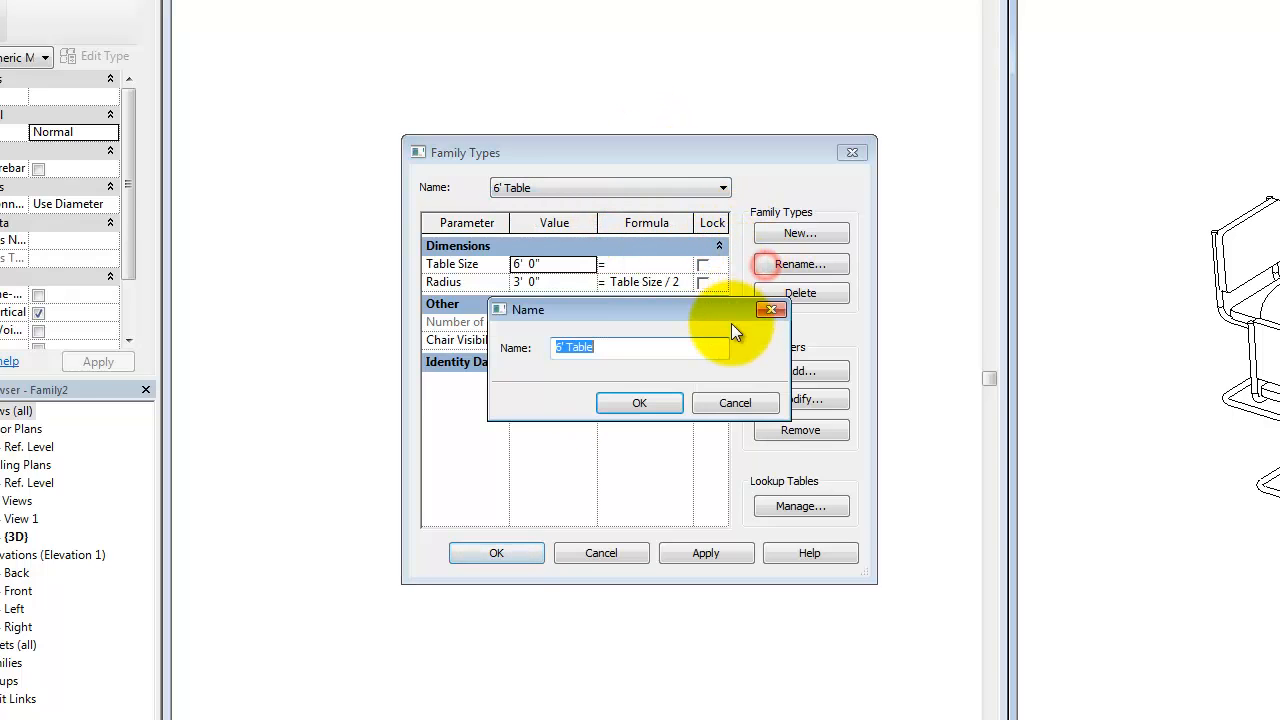
key(End)
text(w)
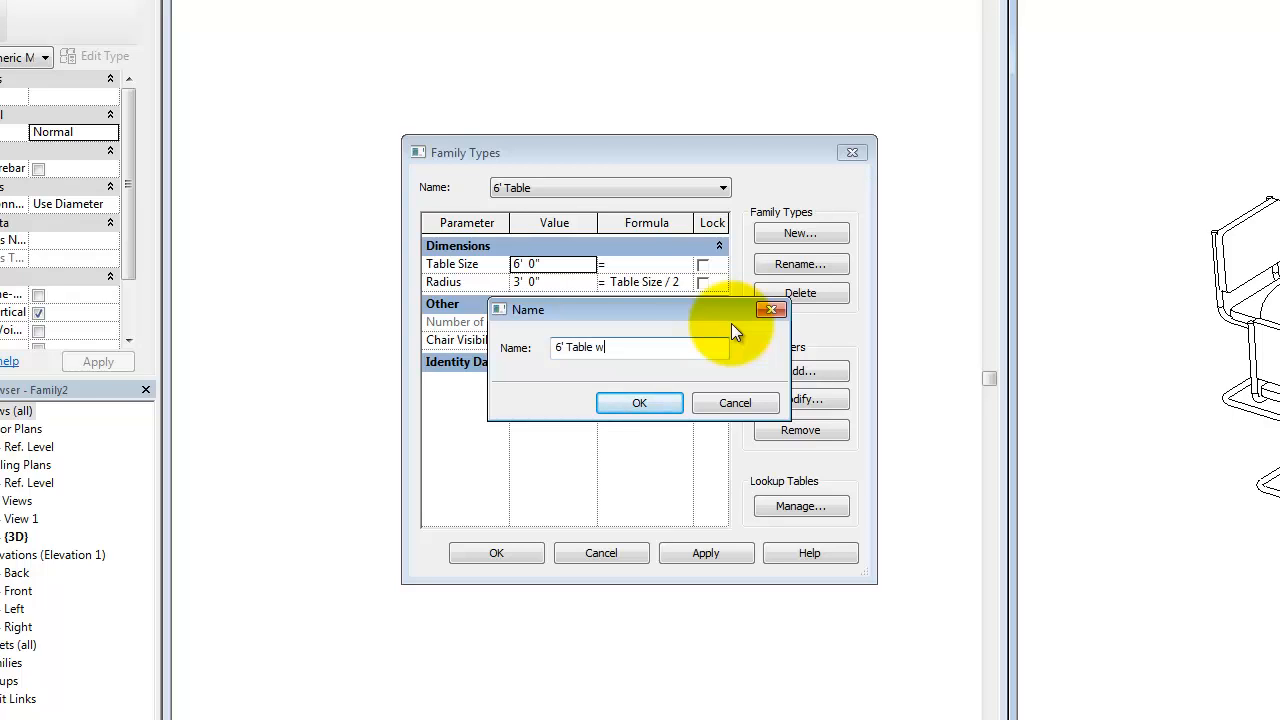
text(/ Chairs)
key(Return)
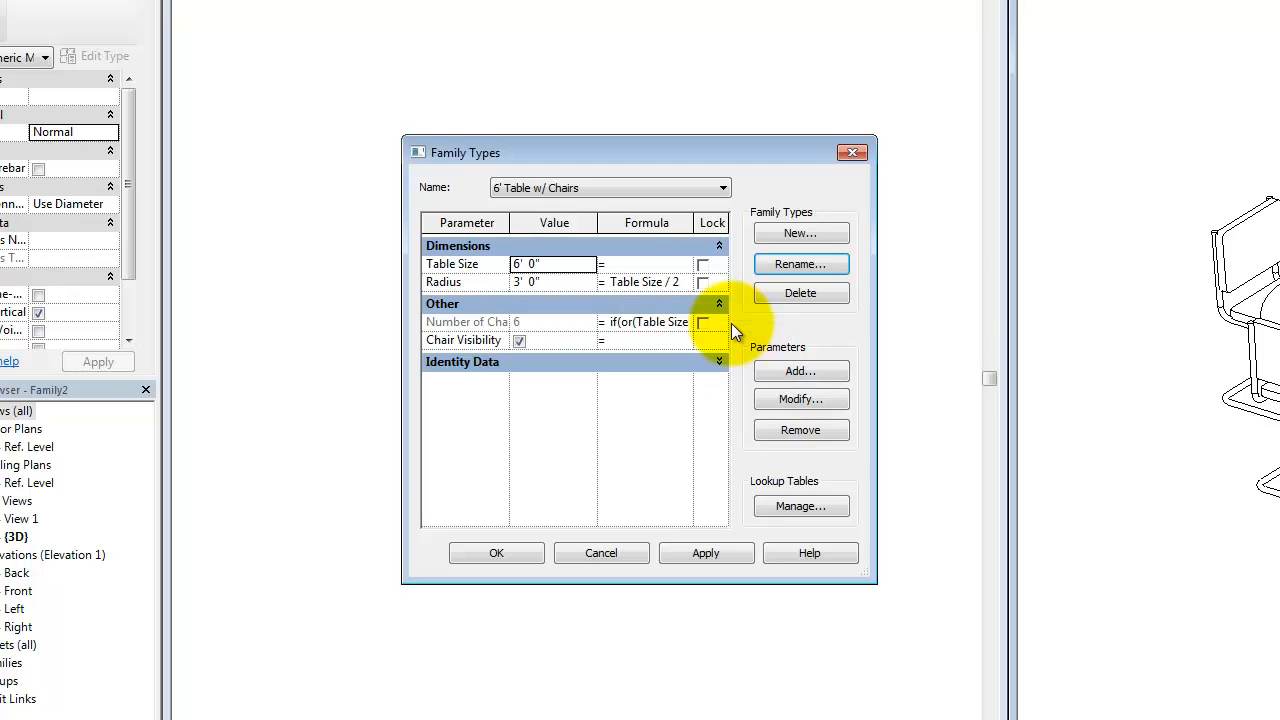
- Create a new family type named 6' Table w/o Chairs and turn off its Chair Visibility
click(811, 230)
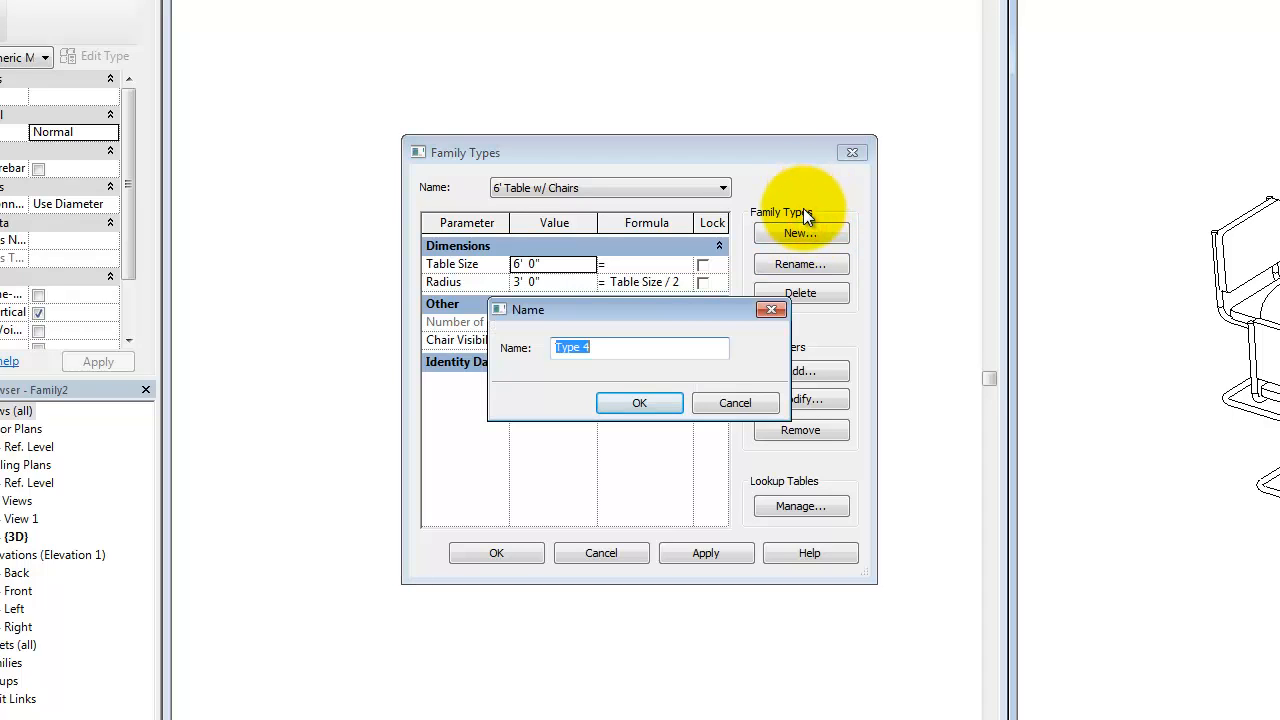
text(6' Table w/o Chairs)
click(649, 405)
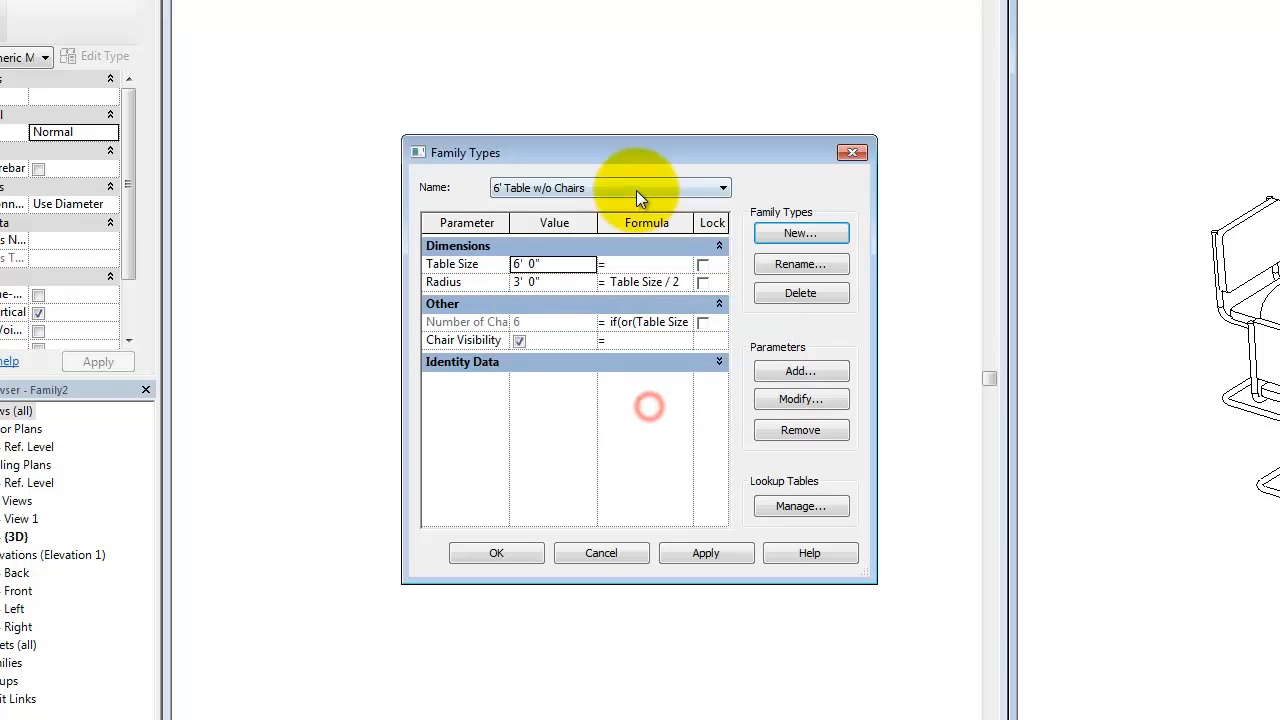
click(636, 190)
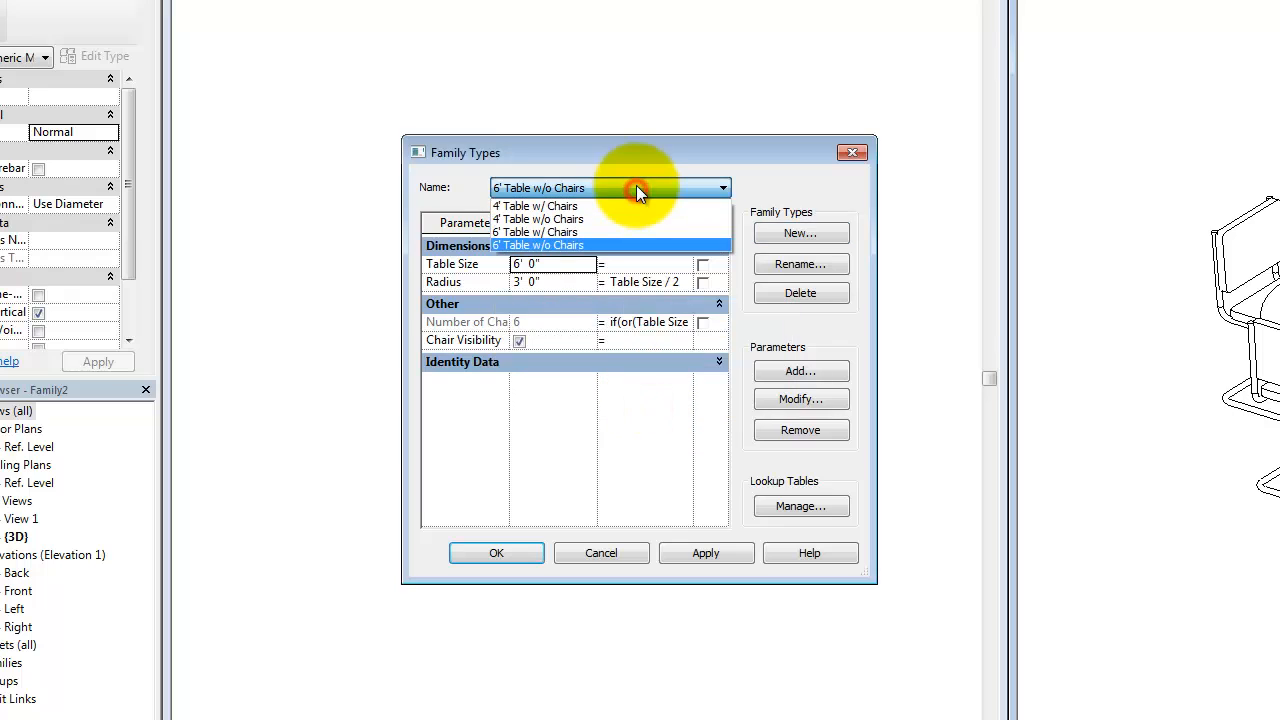
click(553, 244)
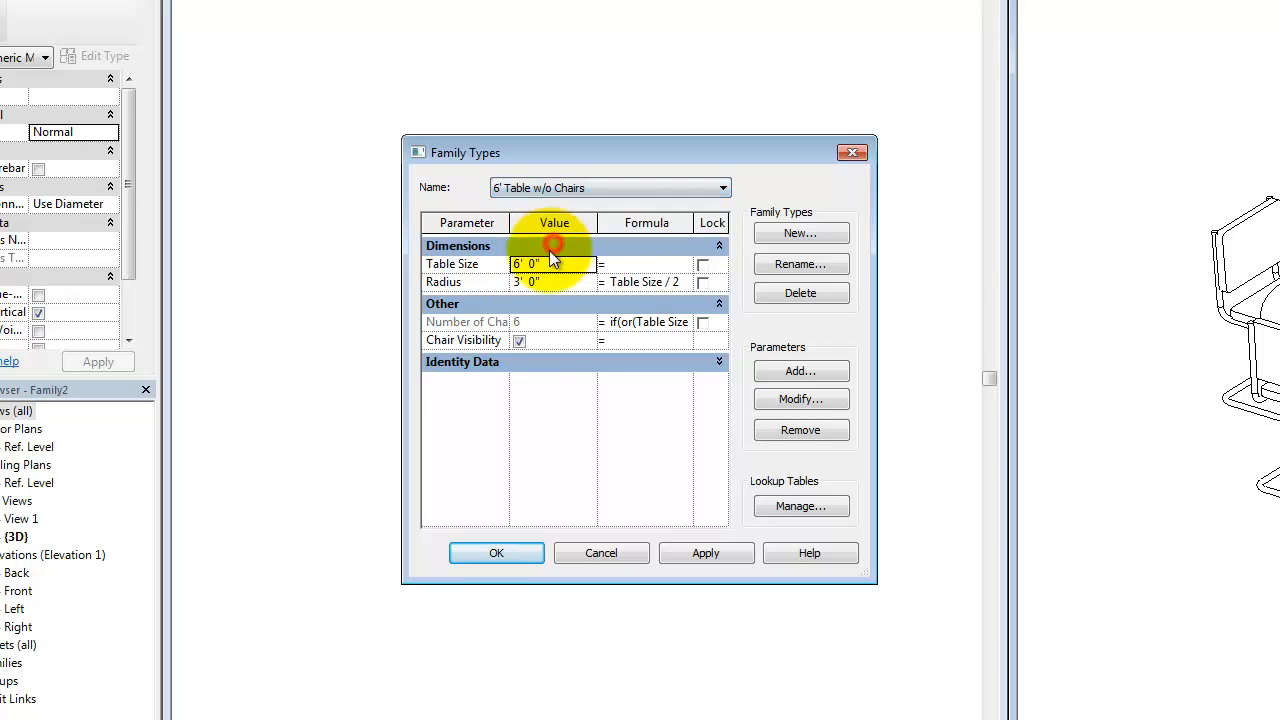
click(519, 341)
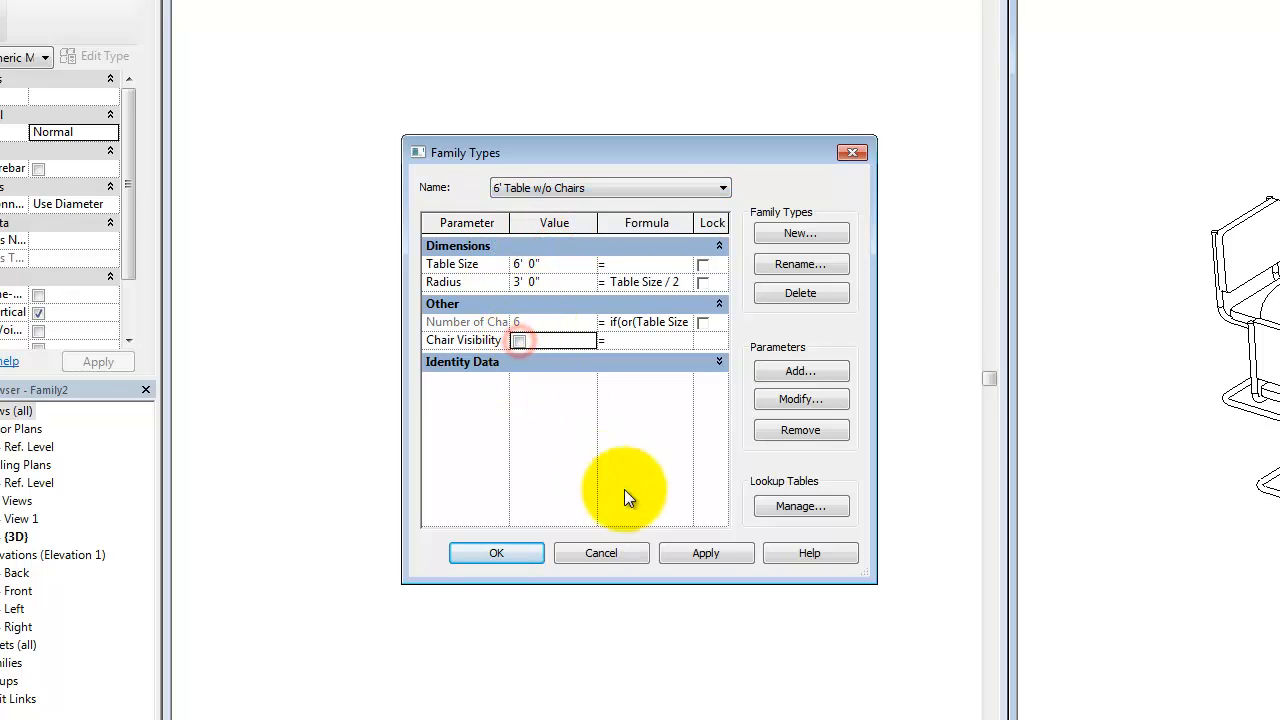
- Switch the family to the 4' Table w/o Chairs type, apply it, and accept the family types
click(650, 185)
click(618, 218)
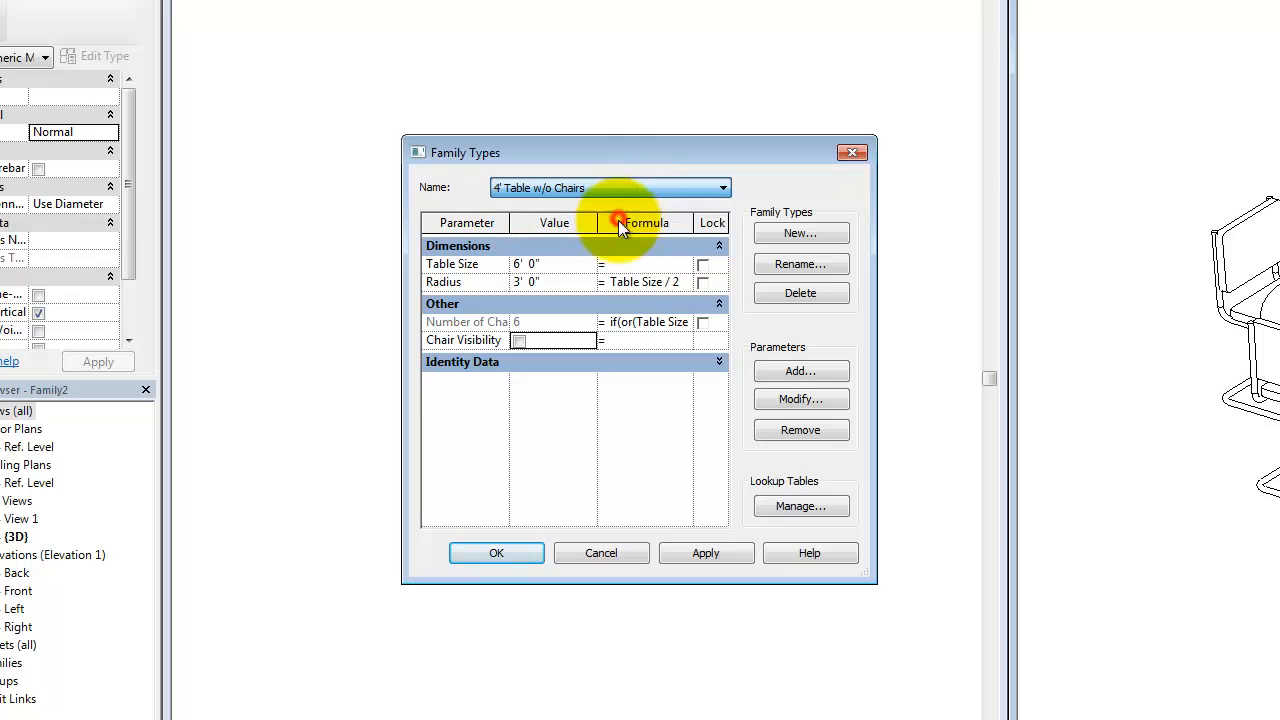
click(705, 553)
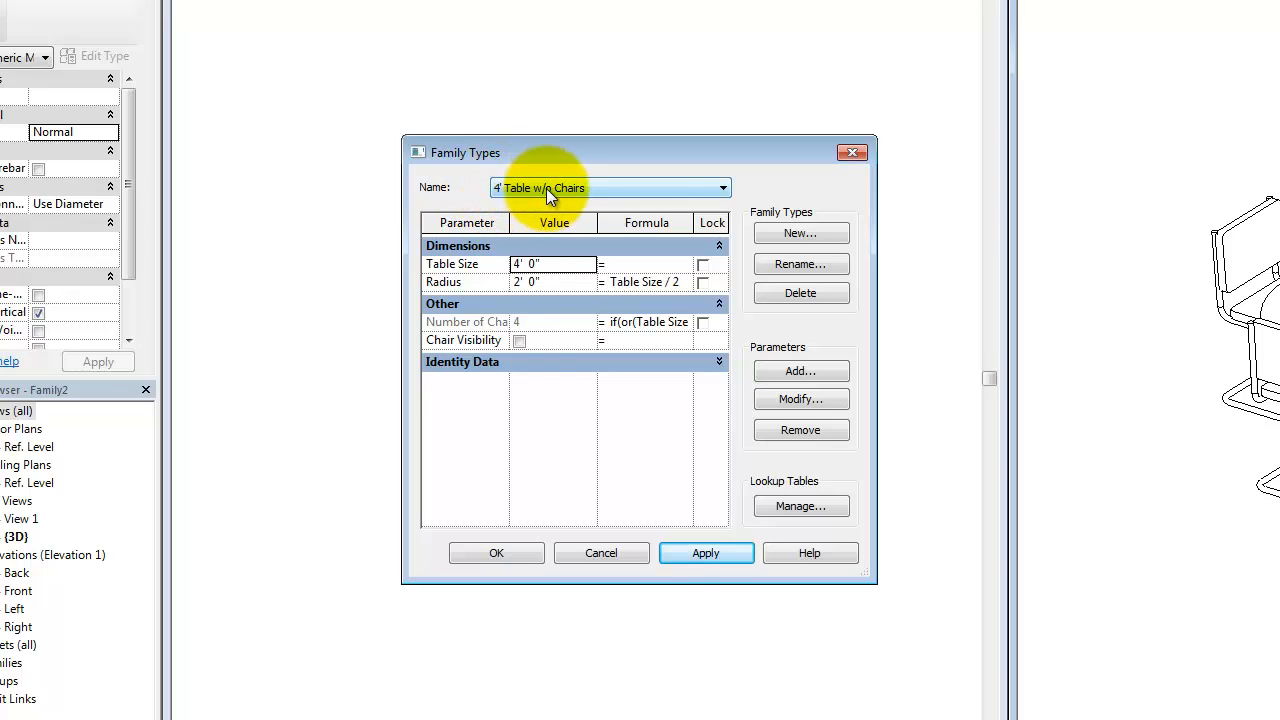
click(687, 560)
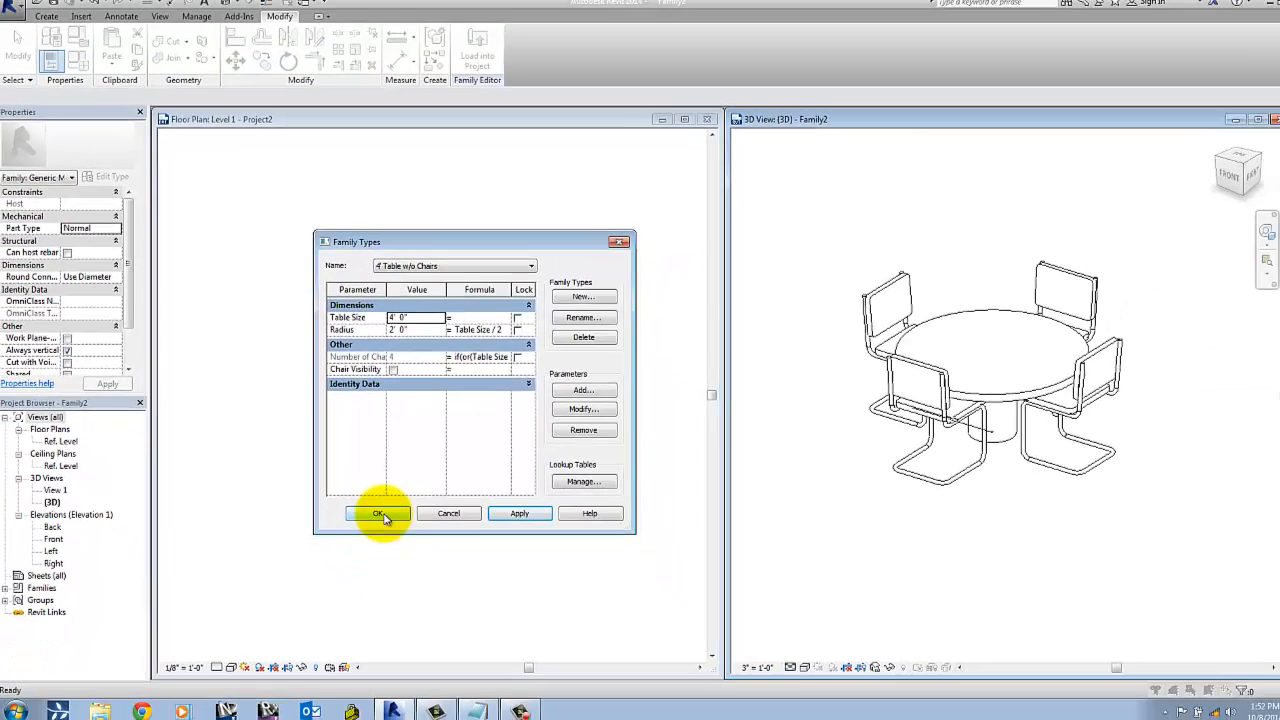
click(377, 514)
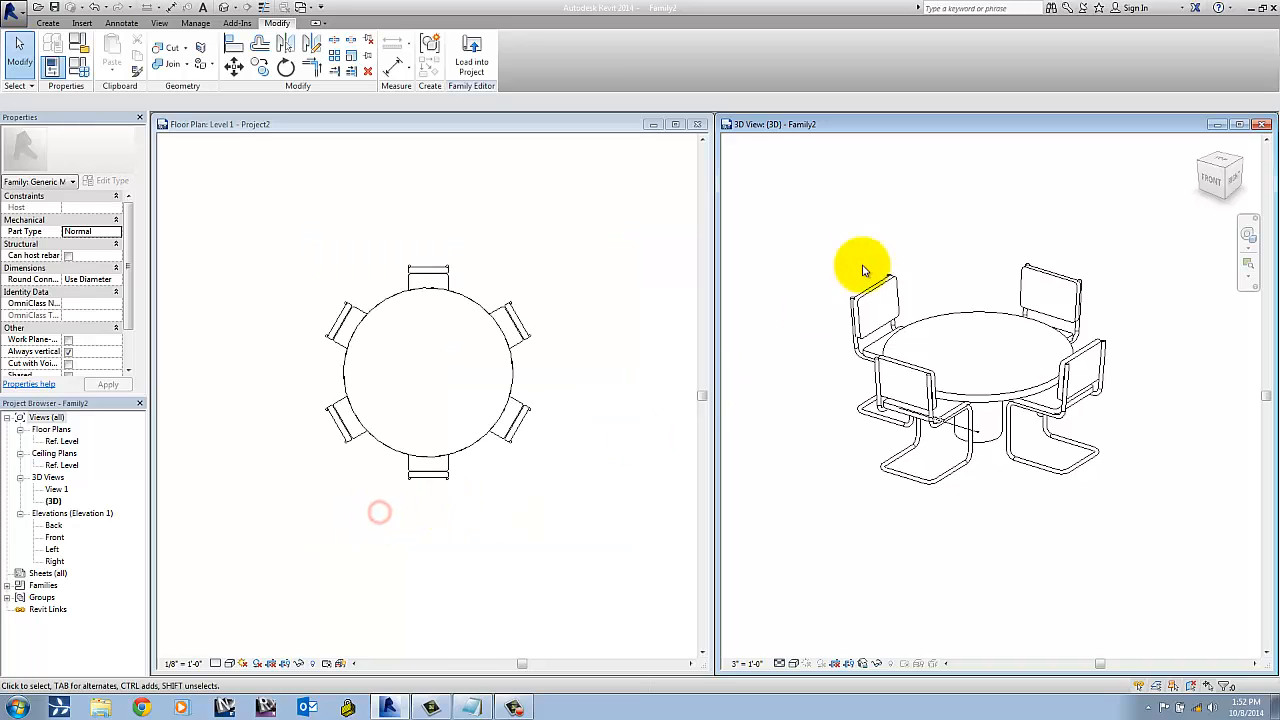
click(849, 228)
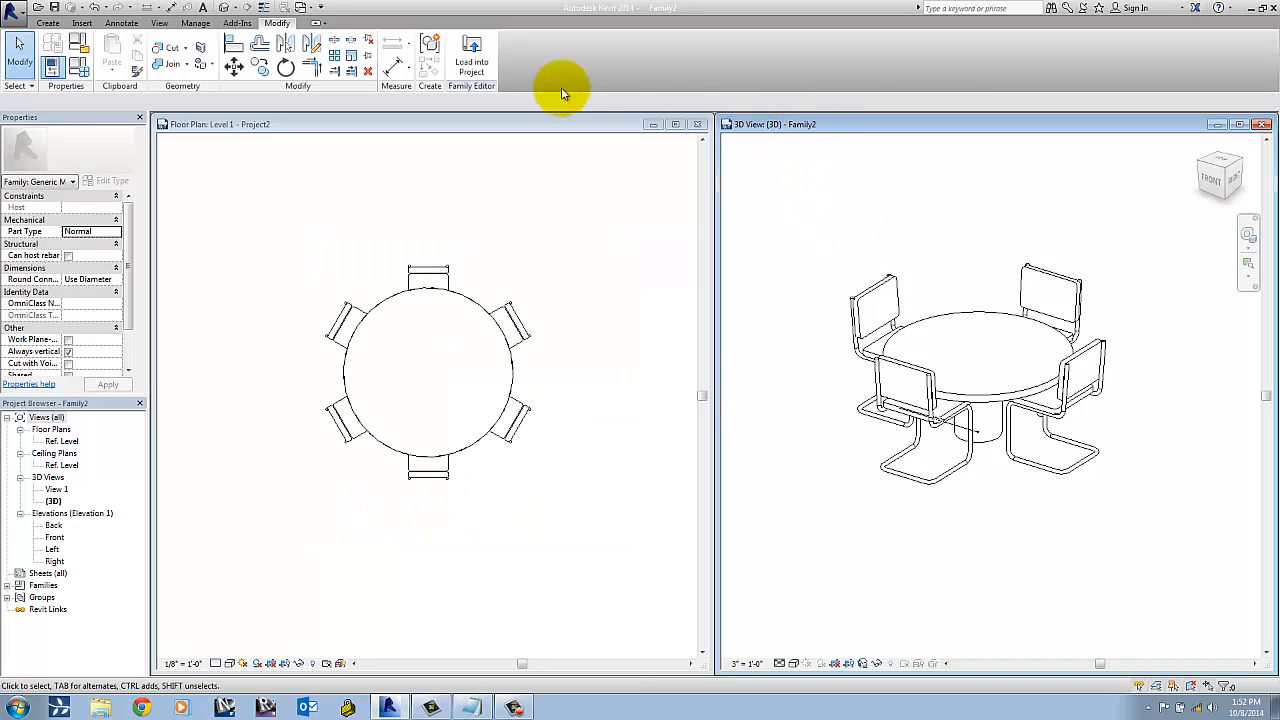
- Load the table family into Project2, overwriting the existing version and its parameter values
click(472, 68)
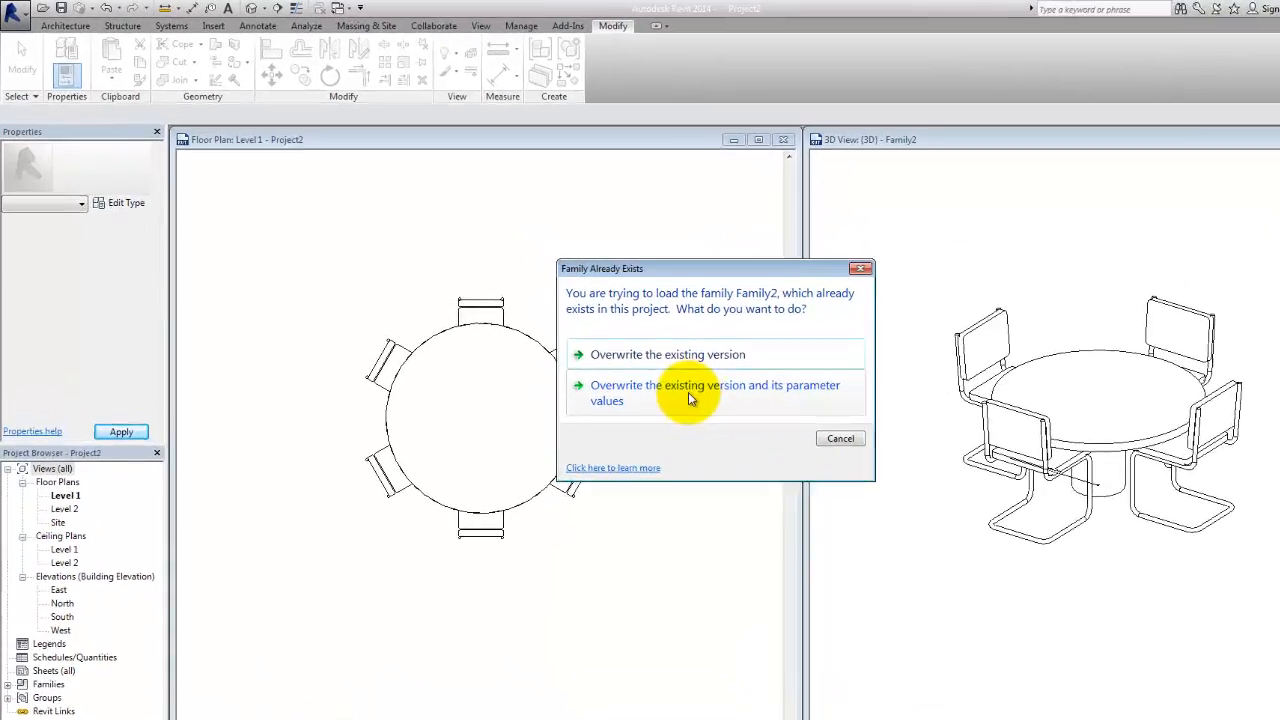
click(766, 440)
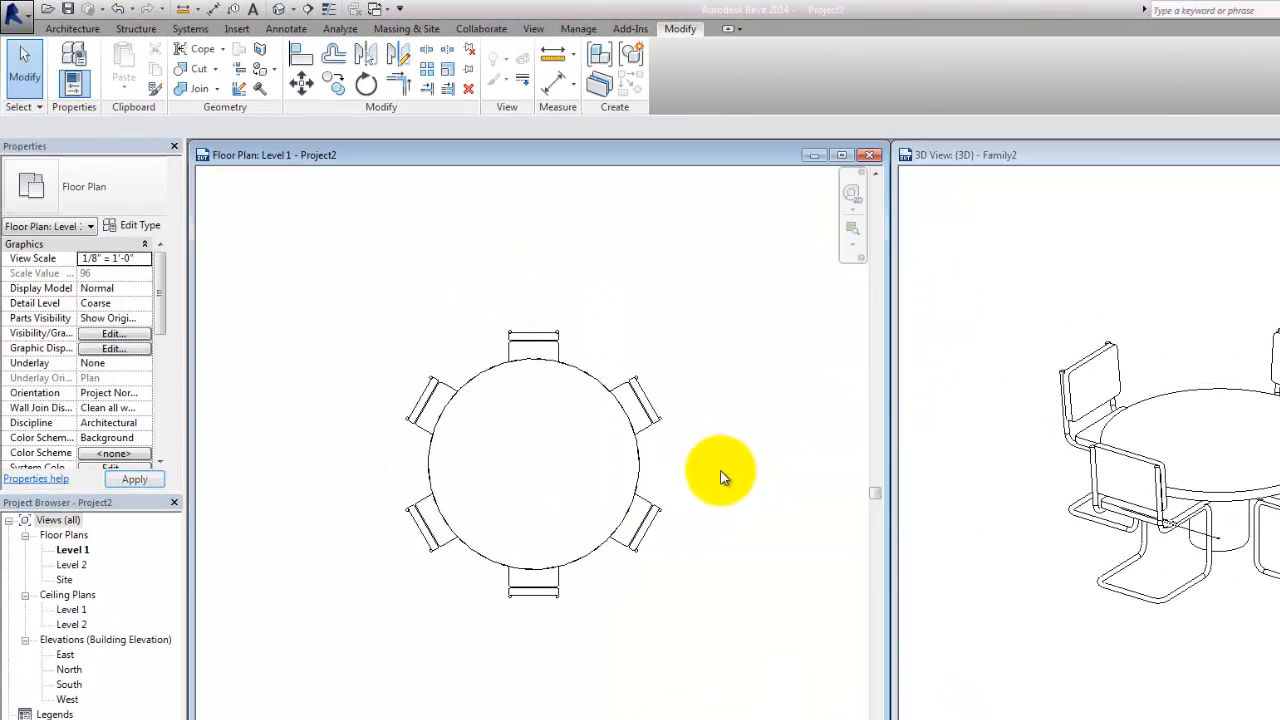
- Change the table placed in the Level 1 plan to 4' Table w/ Chairs and then to 4' Table w/o Chairs
click(634, 364)
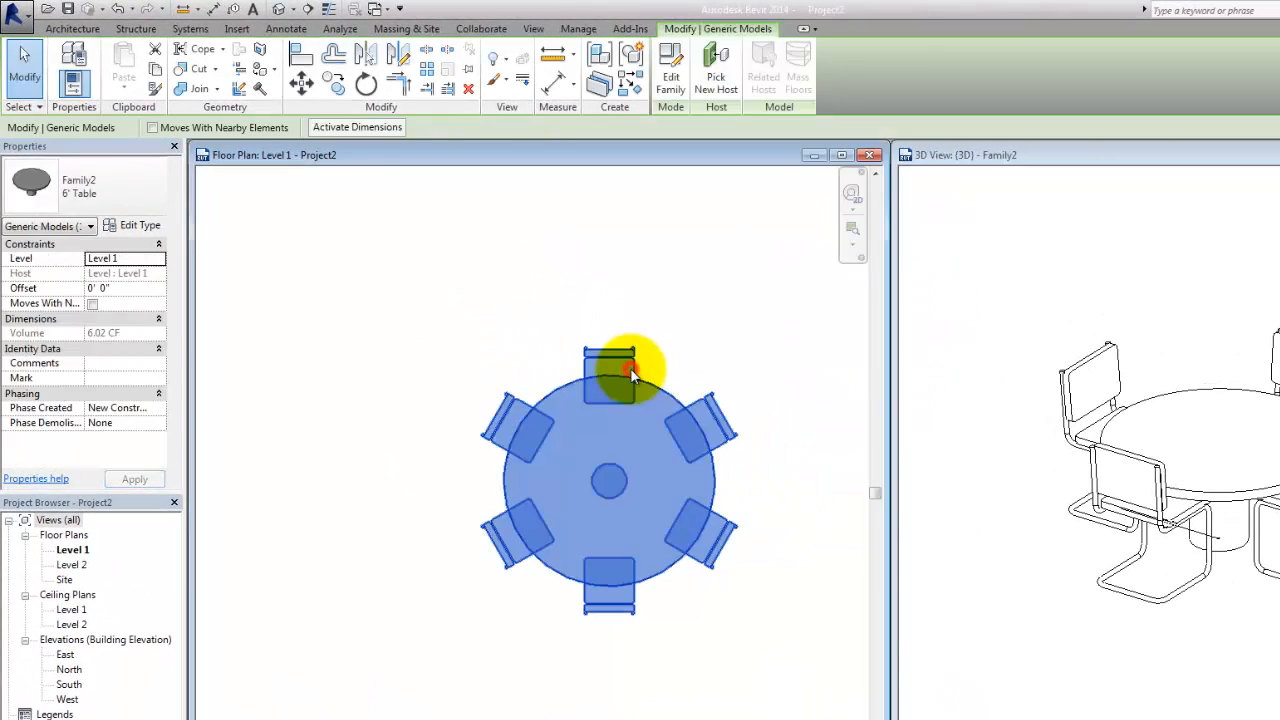
click(99, 190)
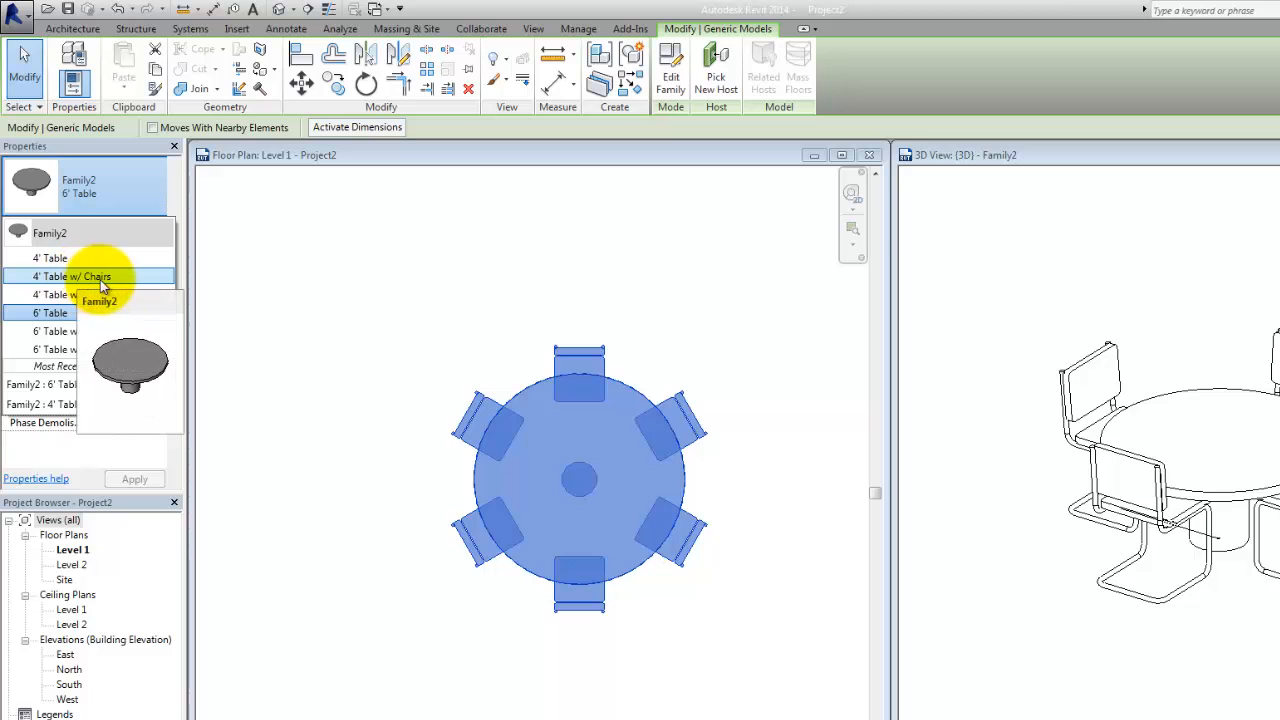
click(88, 277)
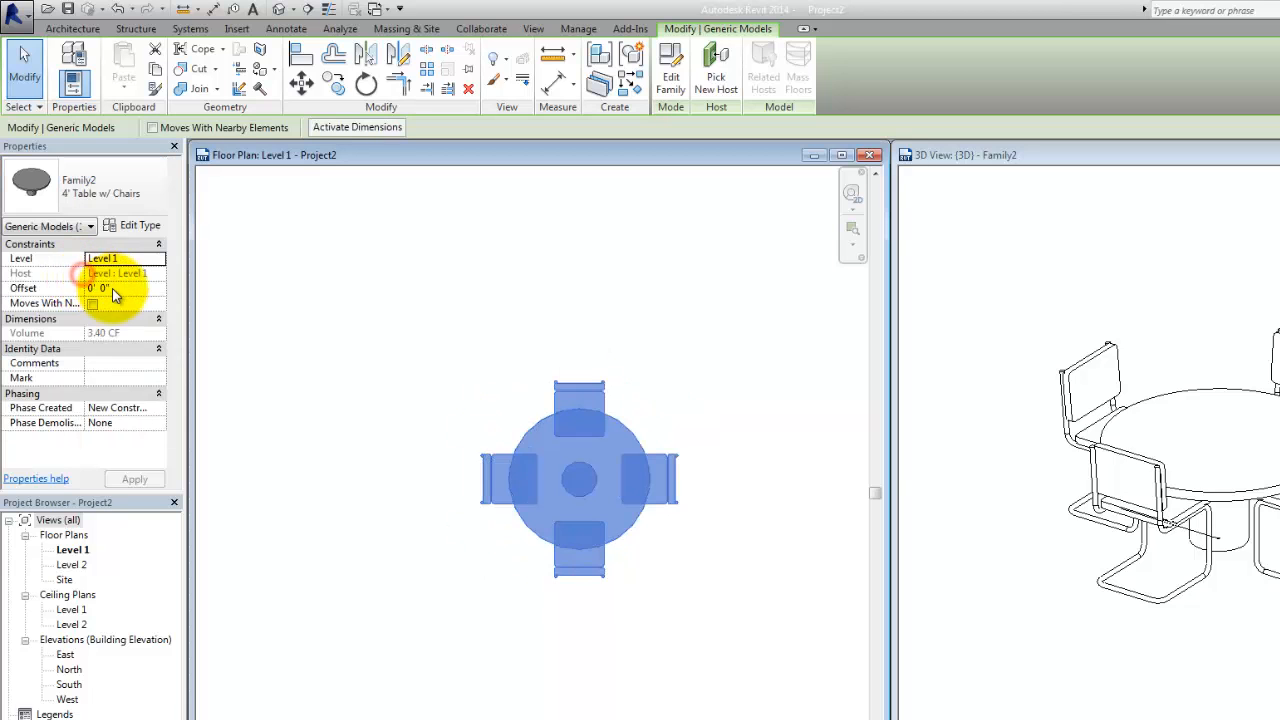
click(100, 196)
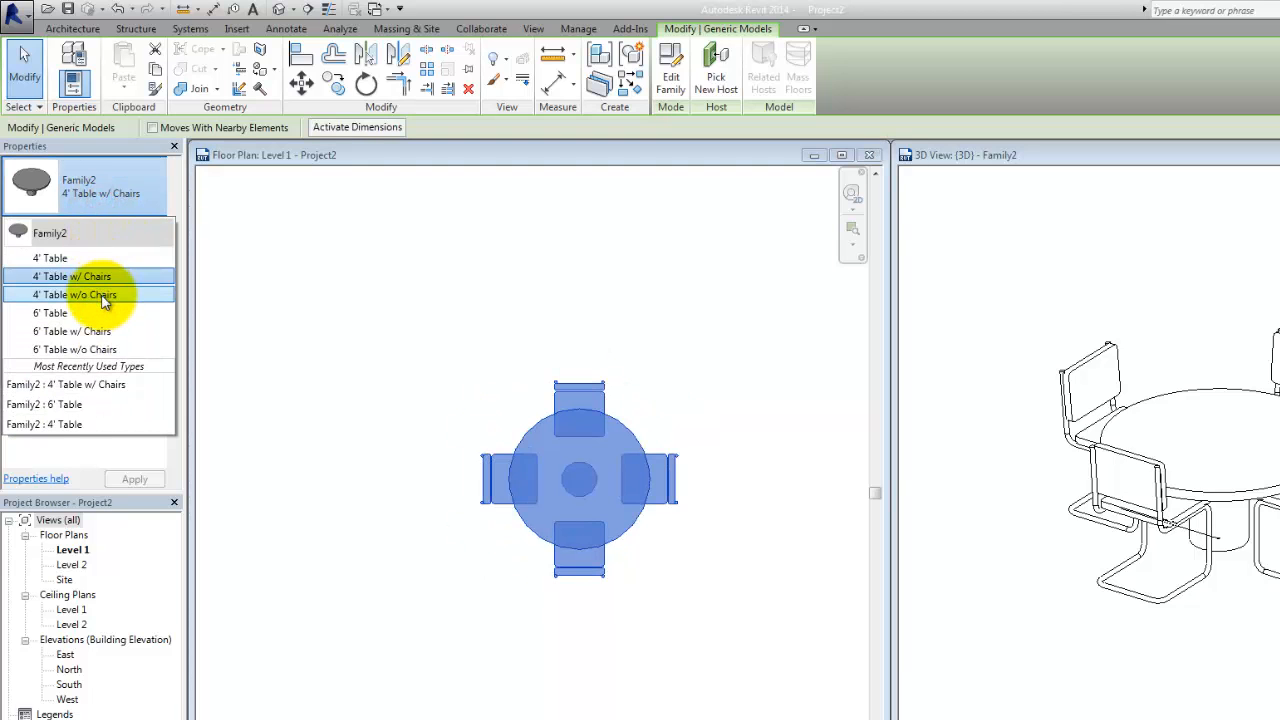
click(100, 294)
click(613, 371)
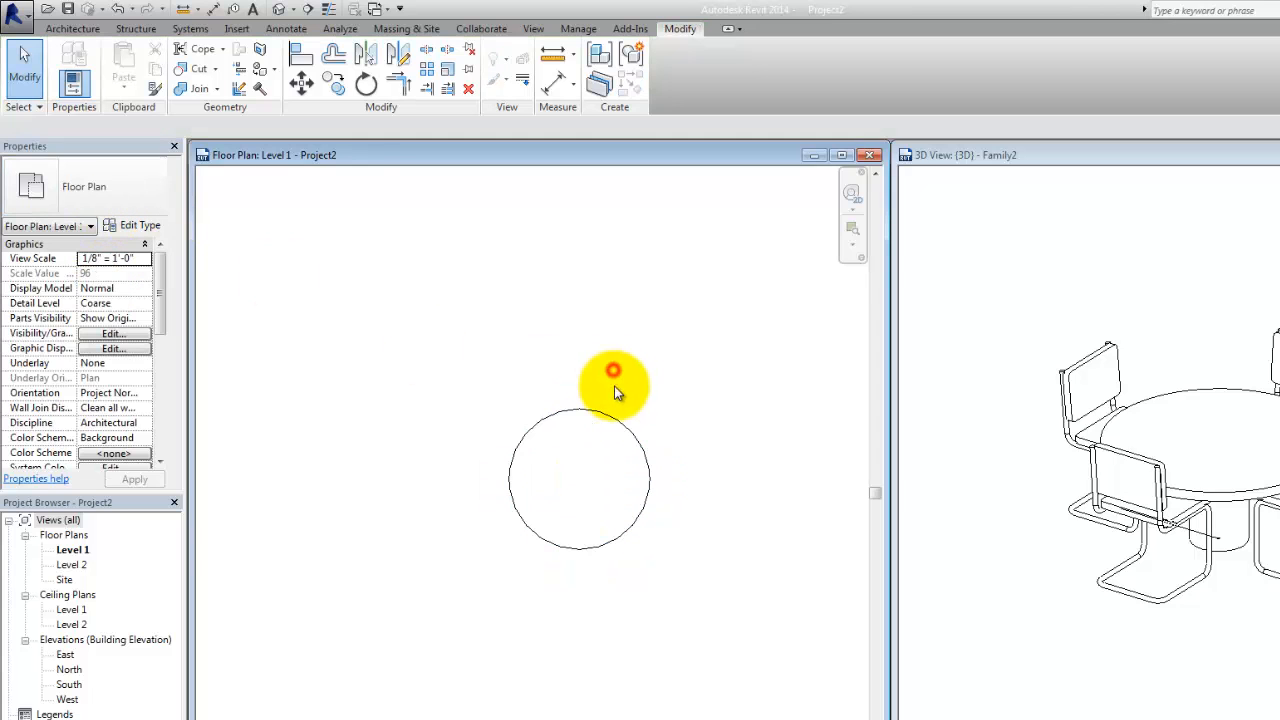
- Change the placed table to 6' Table w/o Chairs and then to 6' Table w/ Chairs
click(97, 203)
click(631, 376)
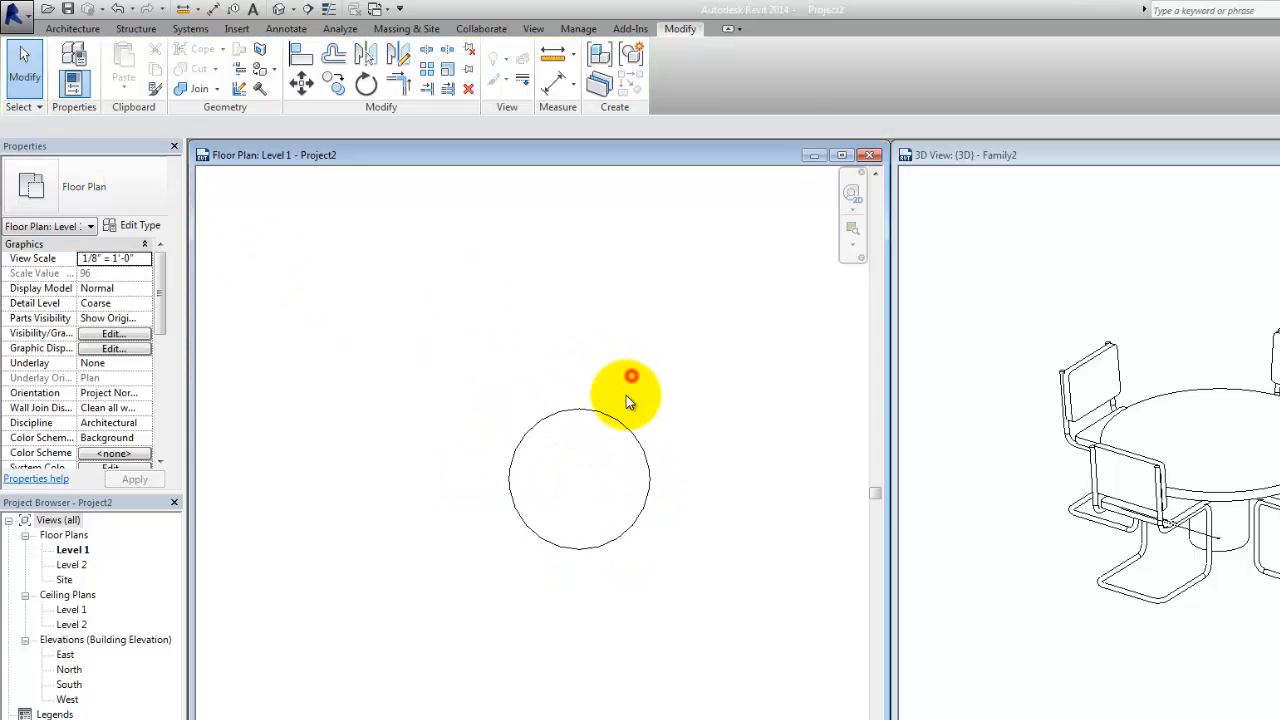
click(619, 418)
click(85, 188)
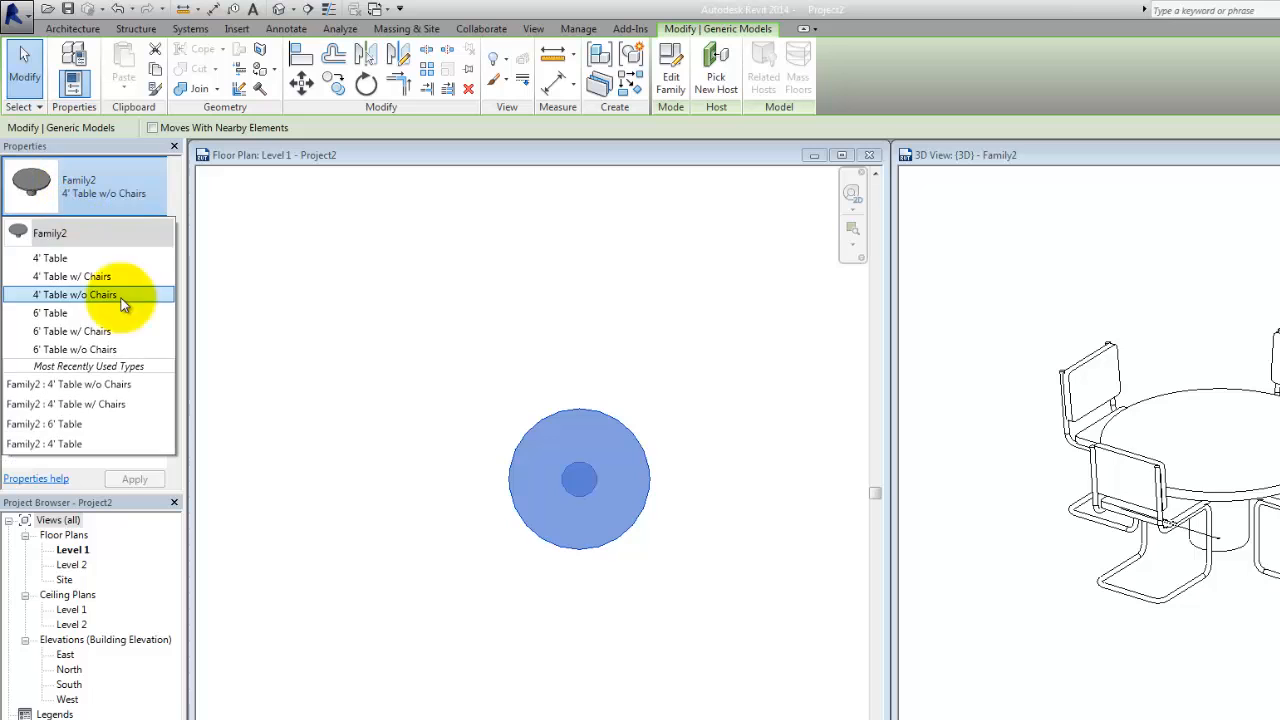
click(133, 350)
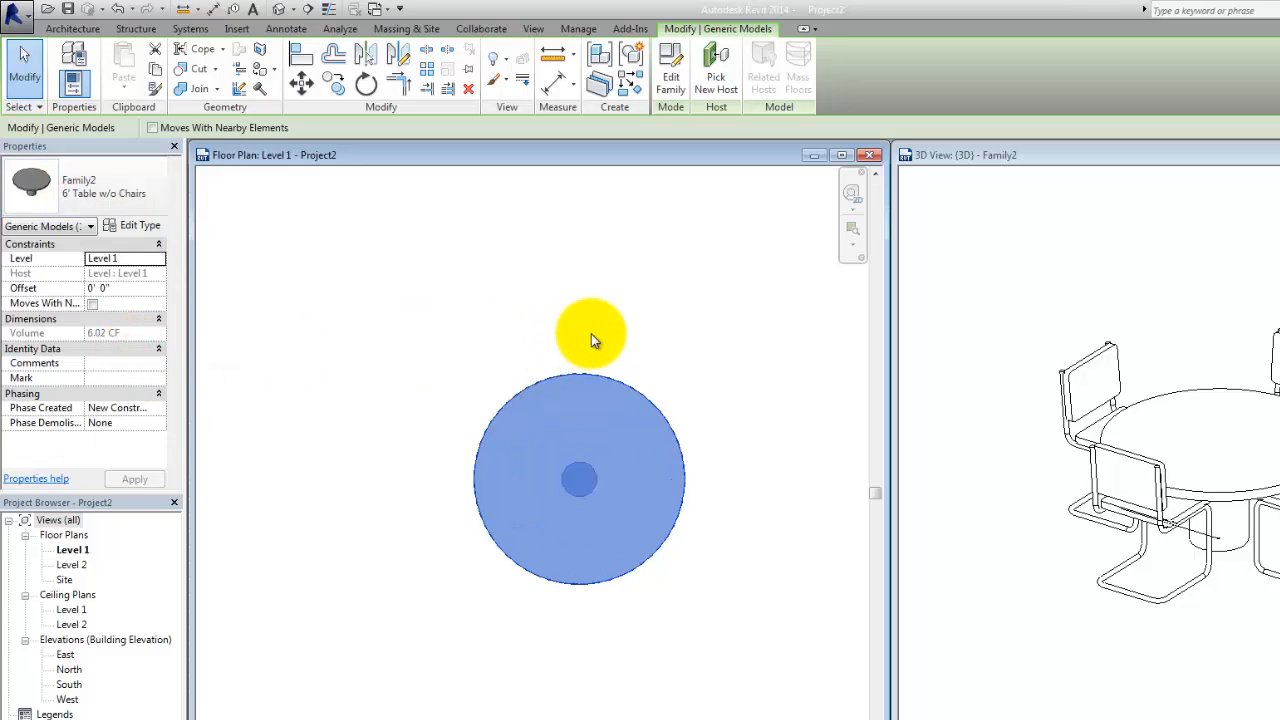
click(83, 188)
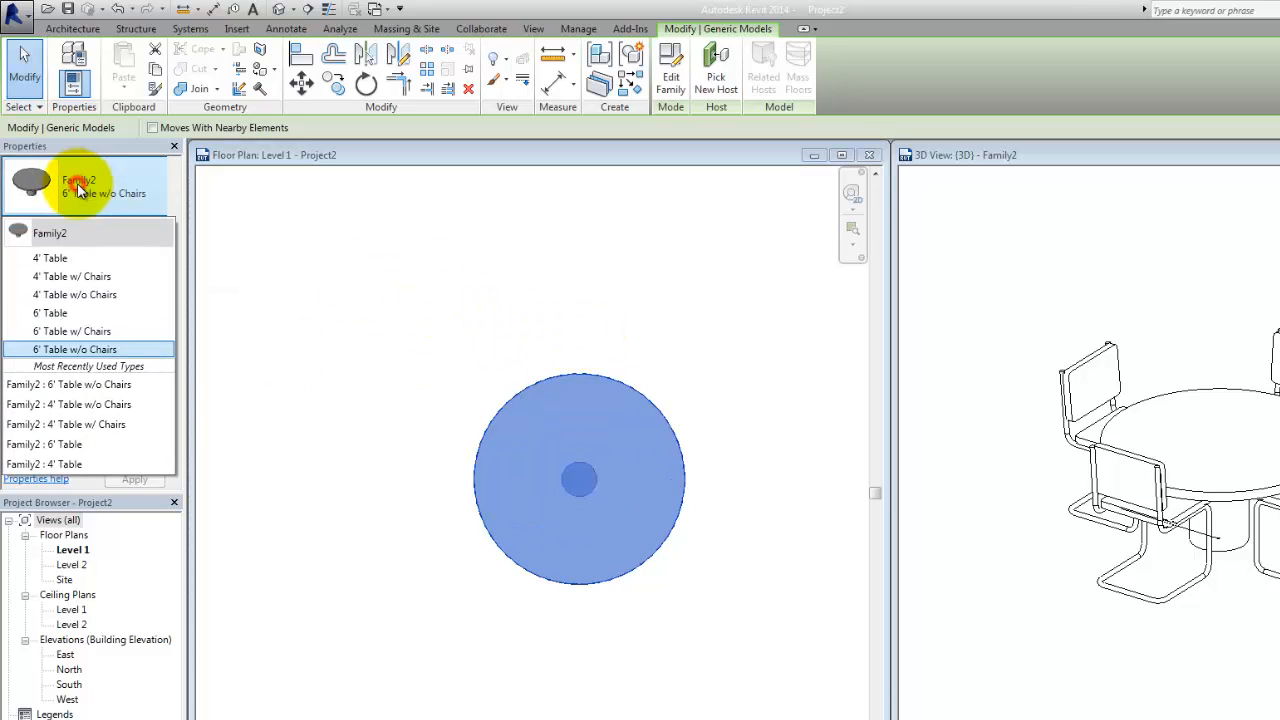
click(88, 337)
click(400, 320)
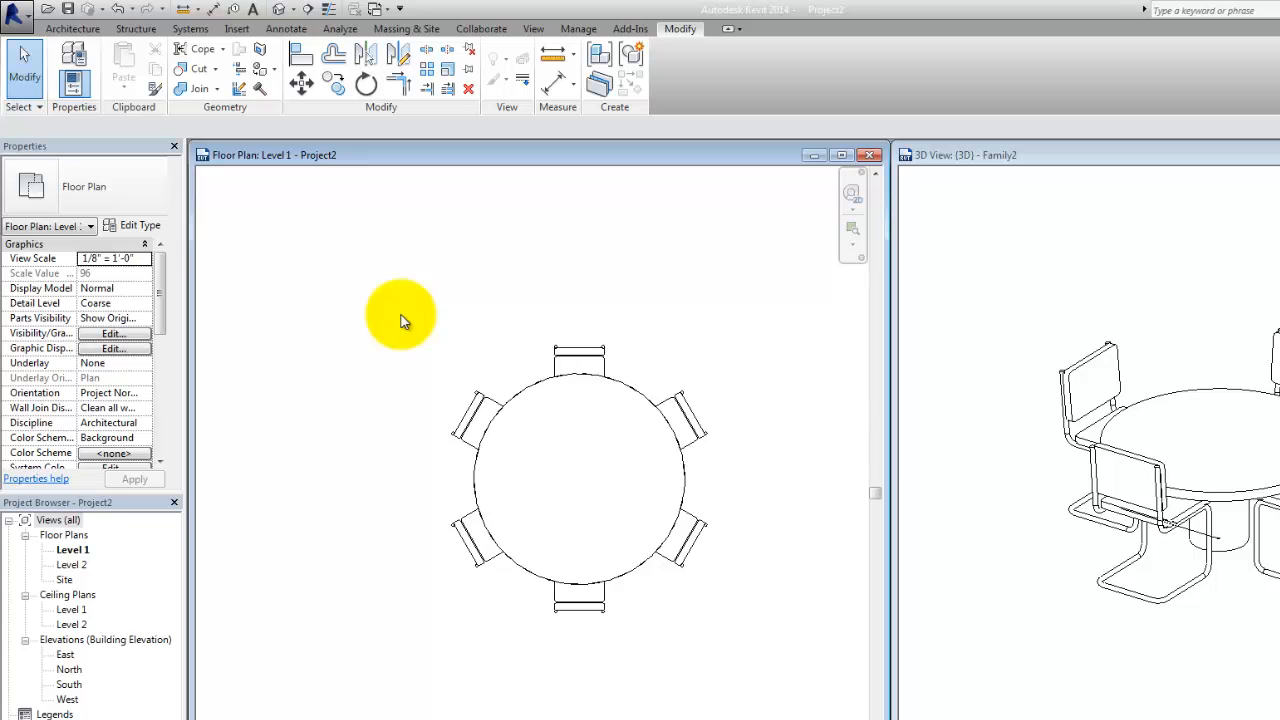
- Close Project2 without saving its changes
click(869, 157)
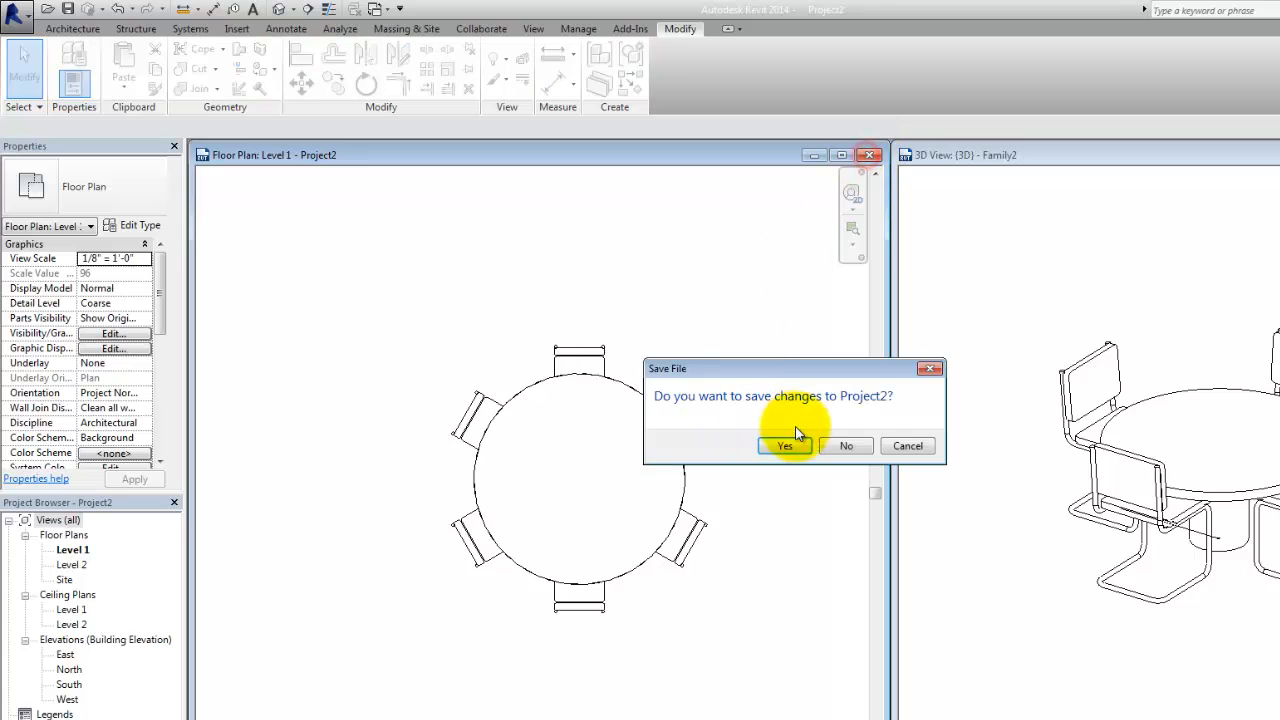
click(849, 440)
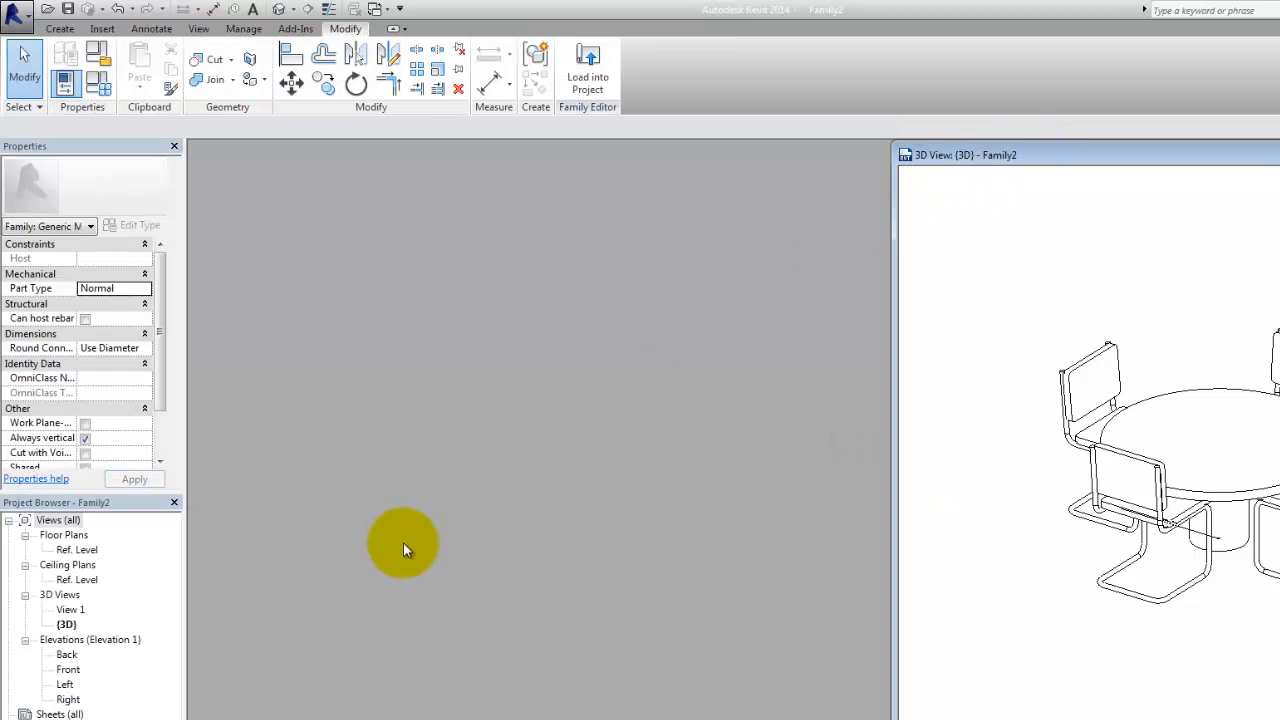
- Open the family's Ref. Level floor plan and tile it beside the 3D view, centred on the table
double_click(74, 549)
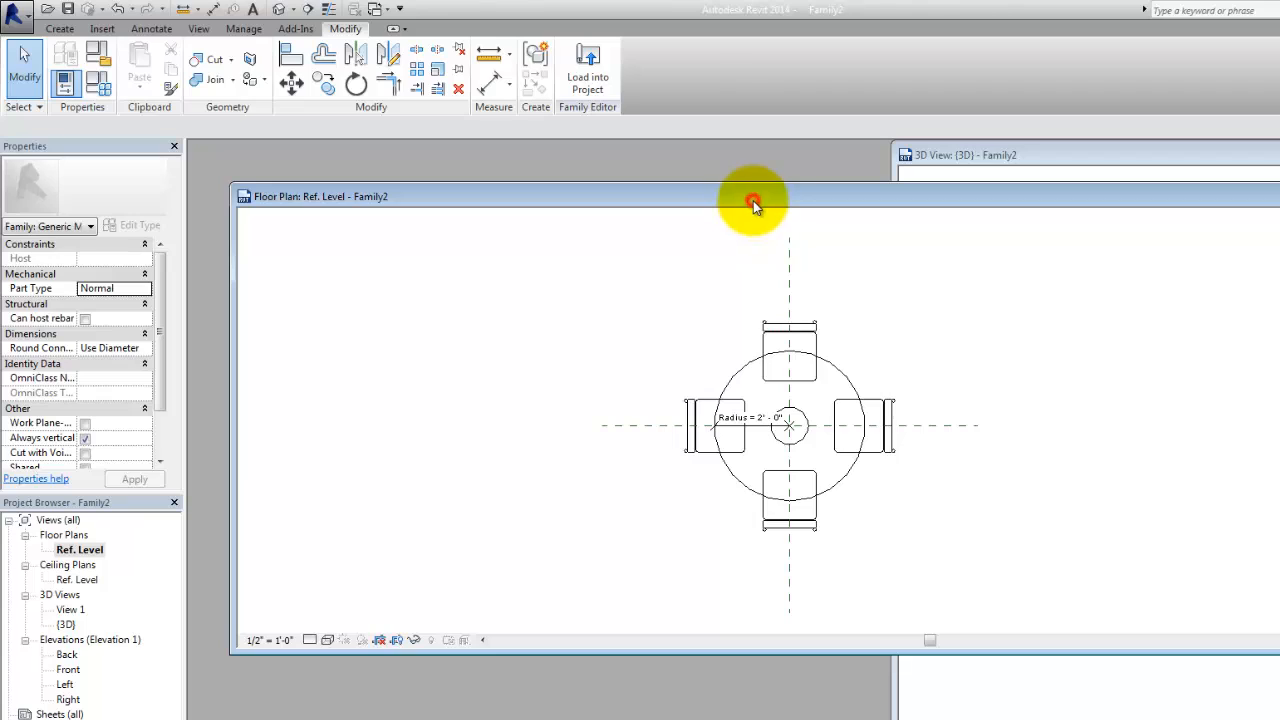
key(w)
key(t)
middle_drag(648, 315, 443, 344)
scroll(478, 338, up, 4)
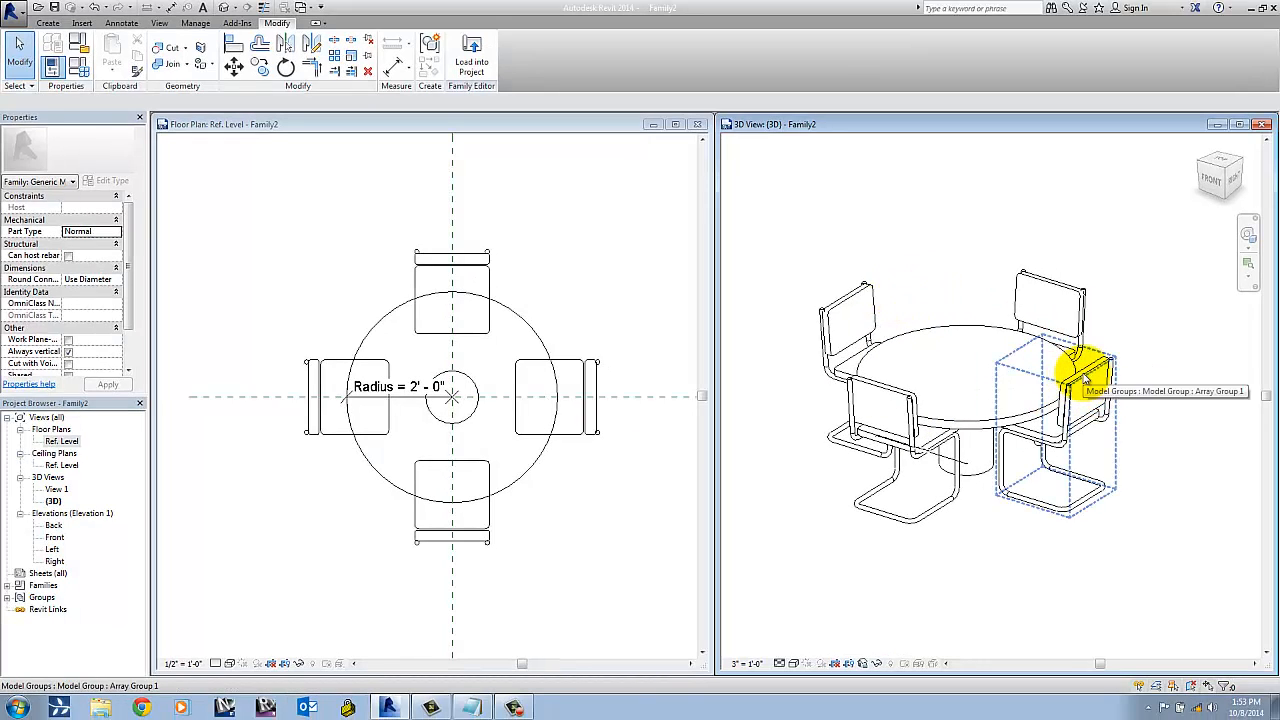
- Place a separate Chair-Breuer component beside the table in the 3D view and rotate it
scroll(1160, 435, down, 3)
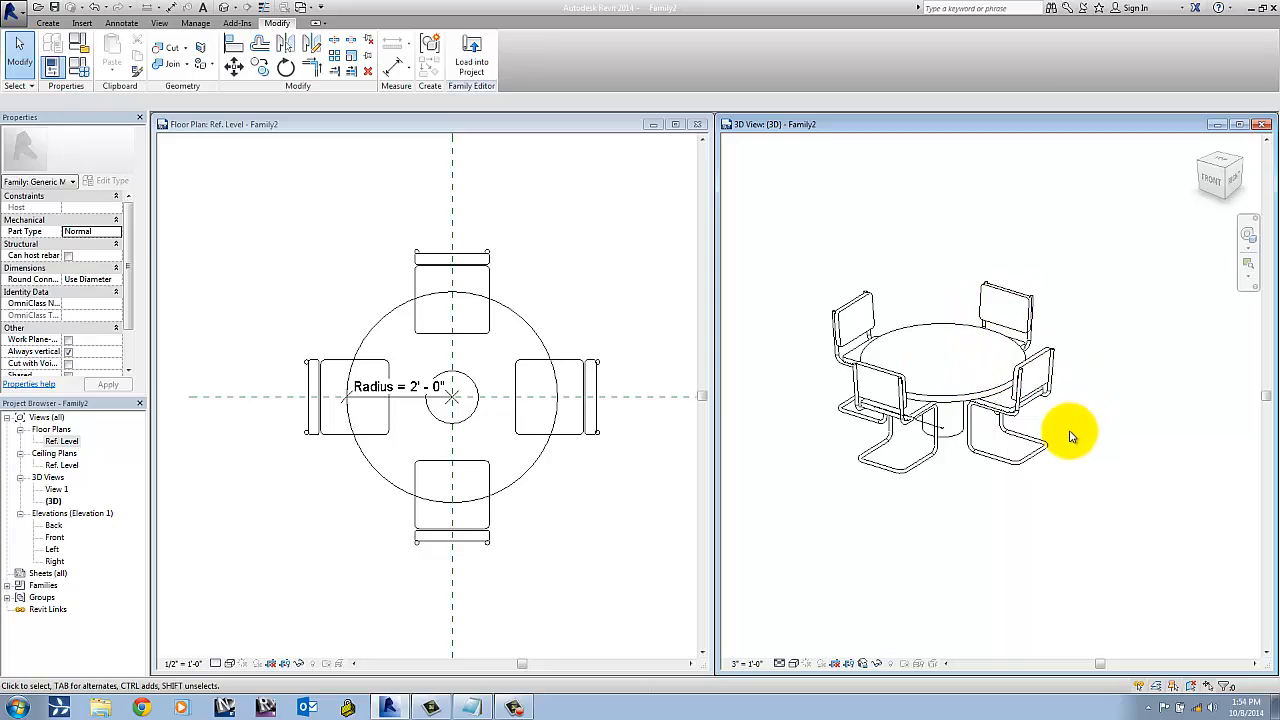
middle_drag(1070, 435, 1023, 429)
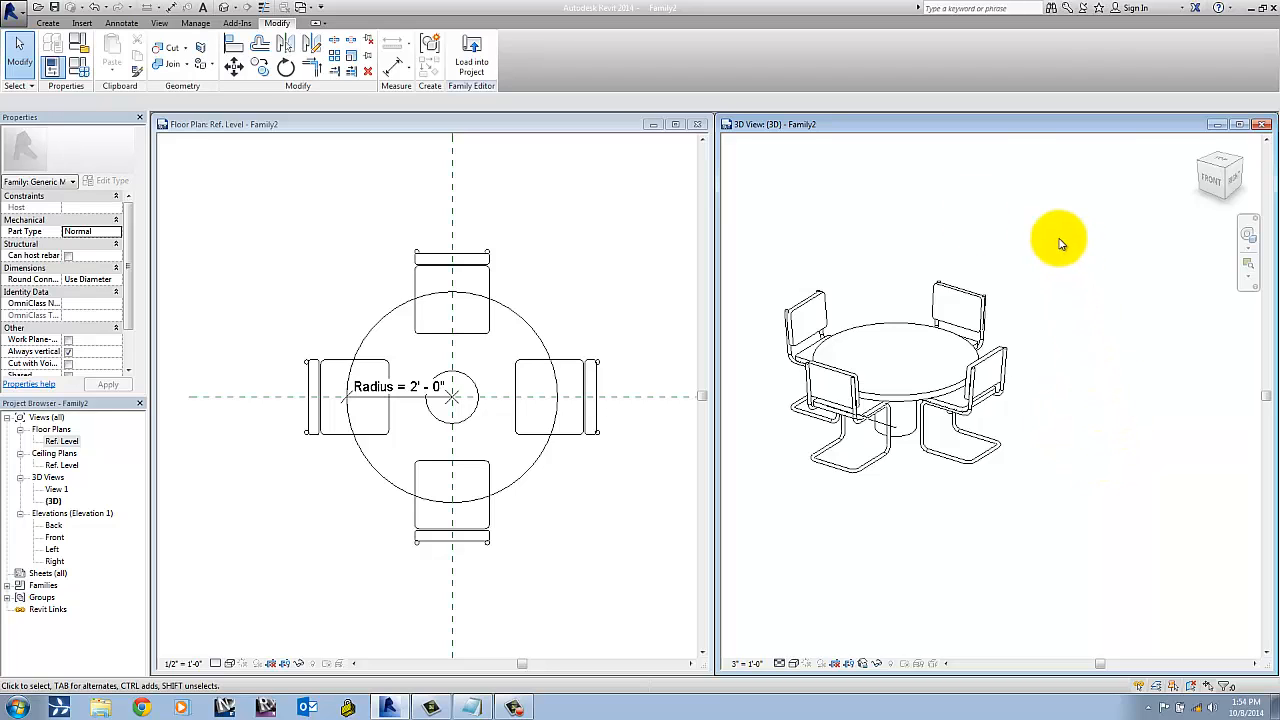
click(47, 22)
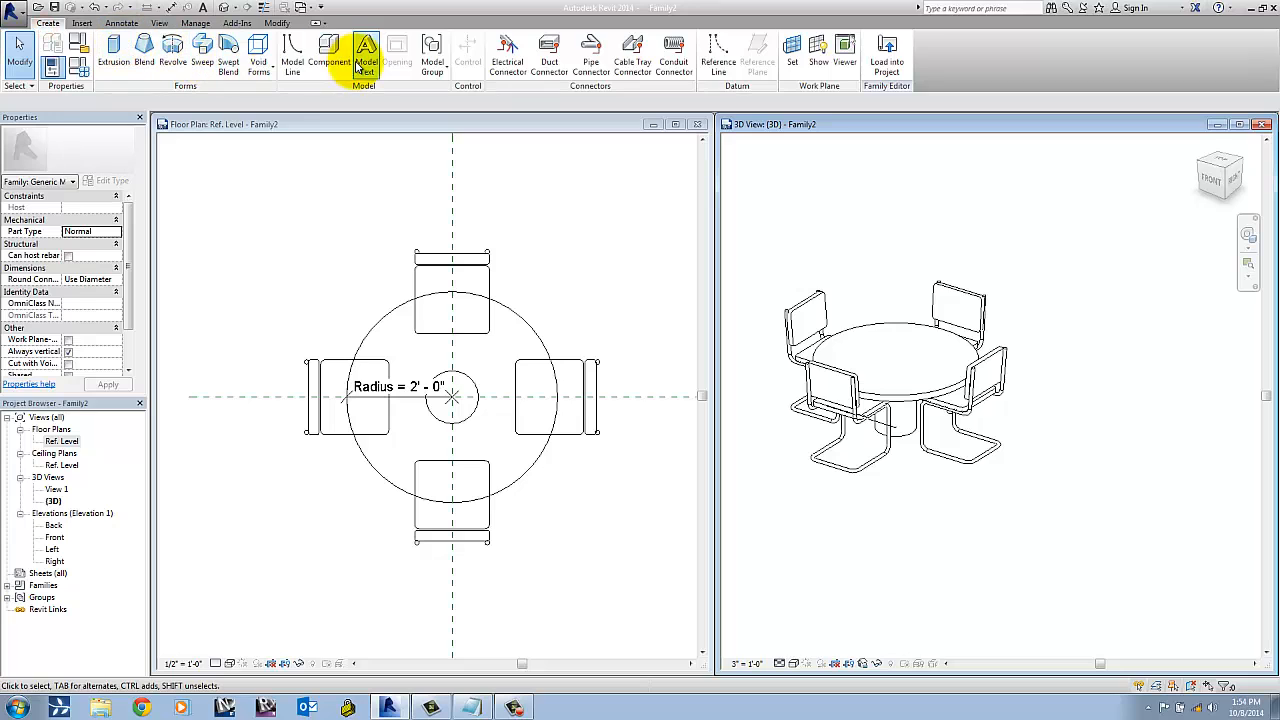
click(329, 50)
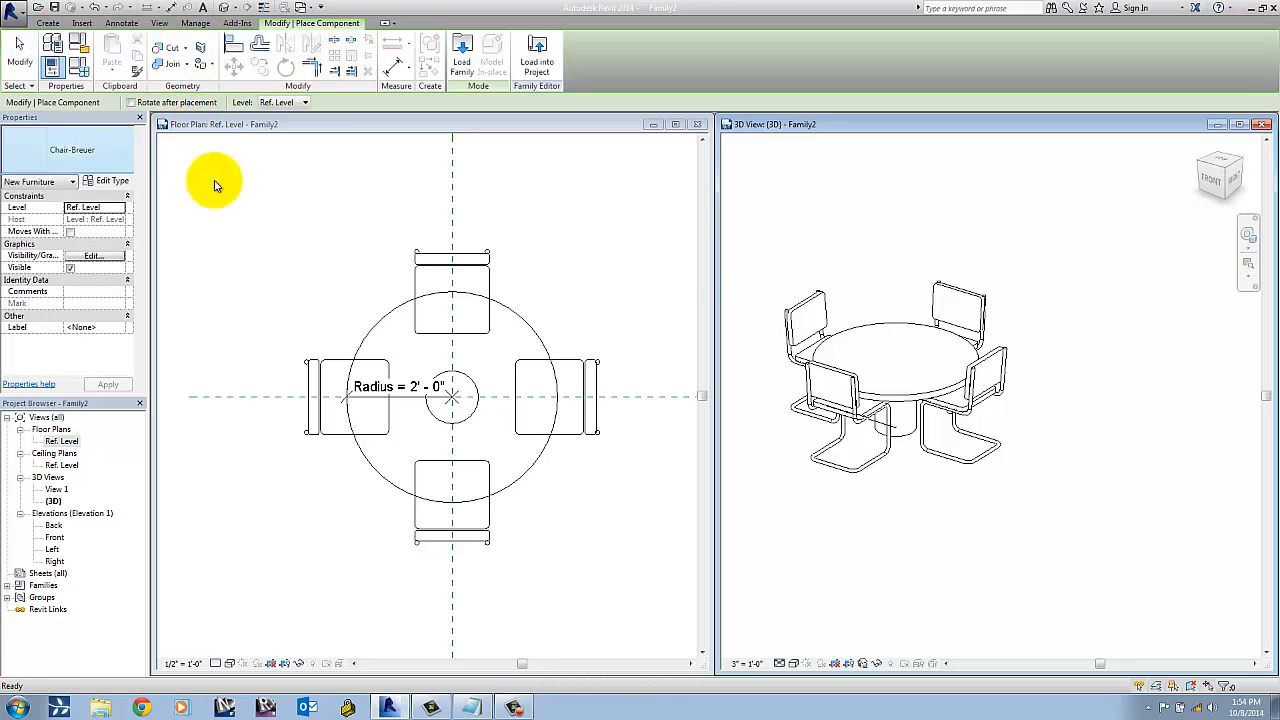
click(1080, 497)
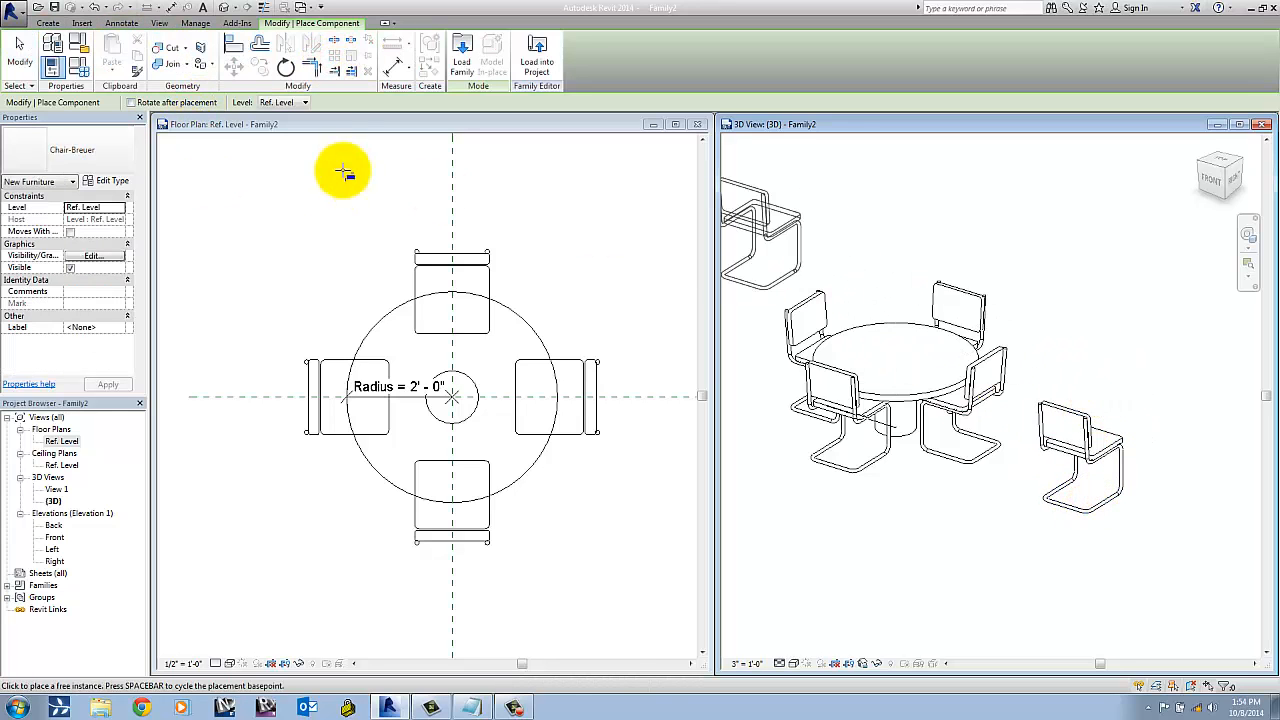
click(285, 66)
click(1000, 552)
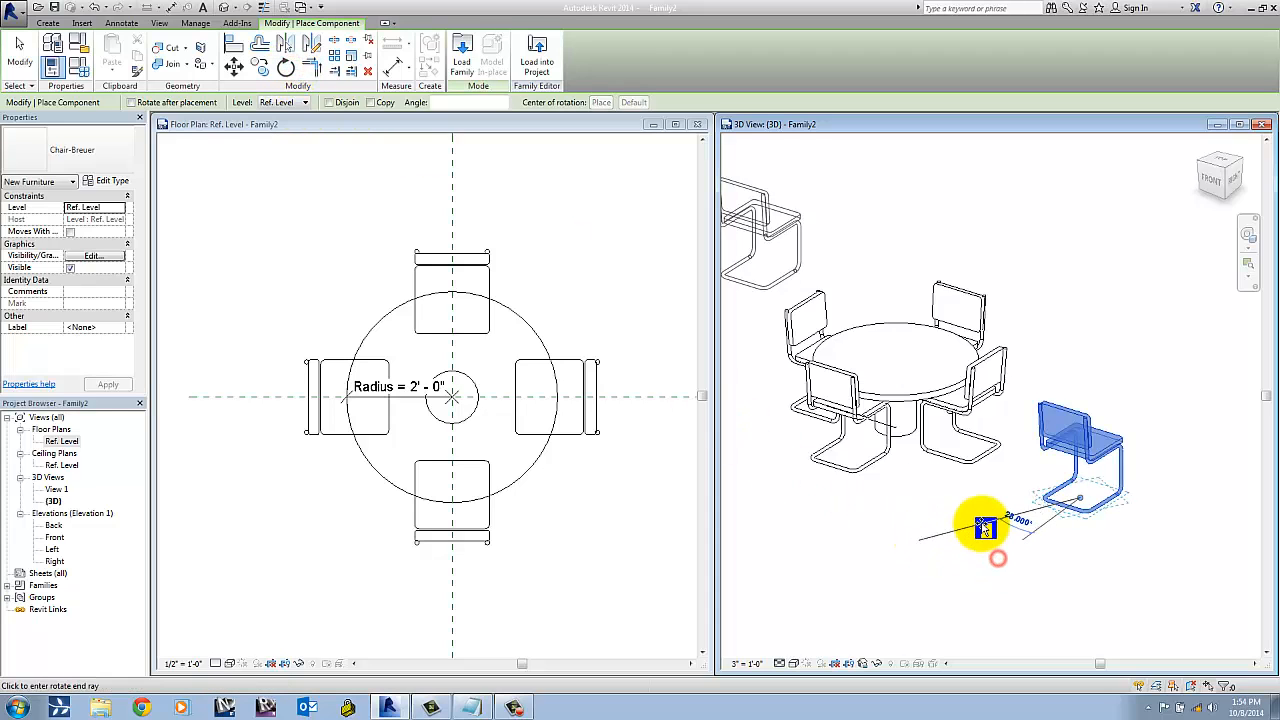
click(975, 521)
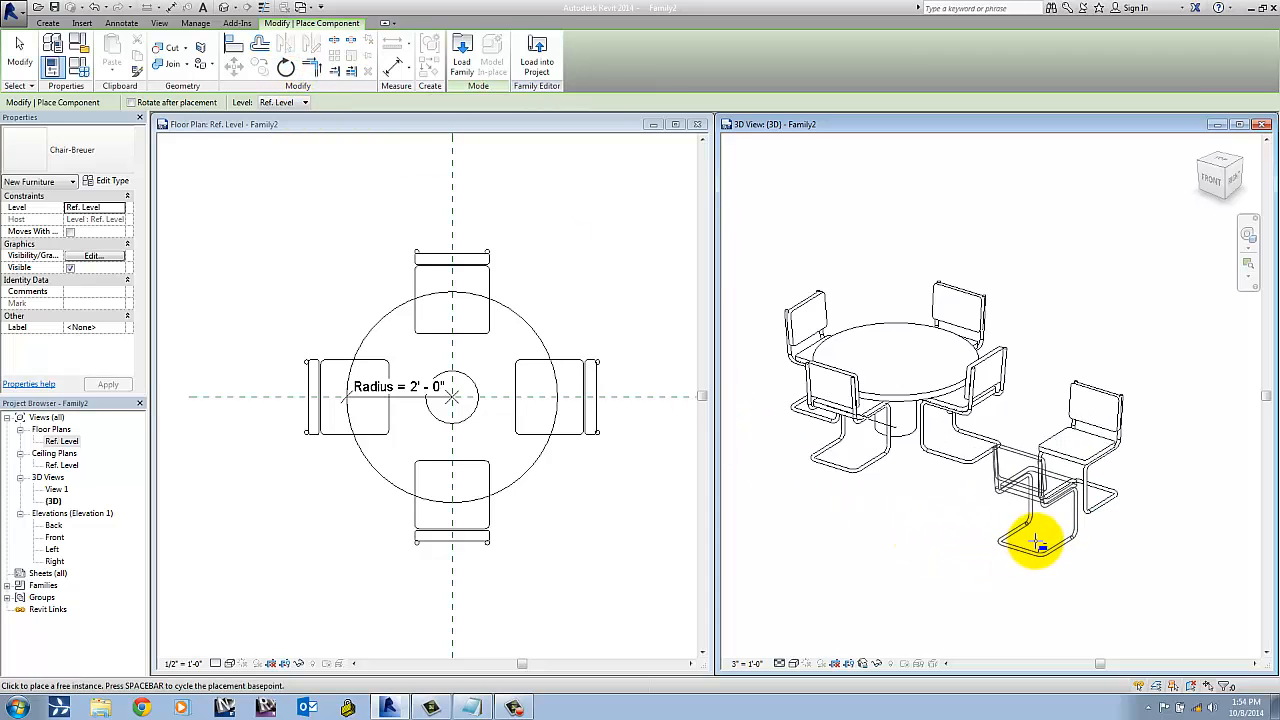
key(Escape)
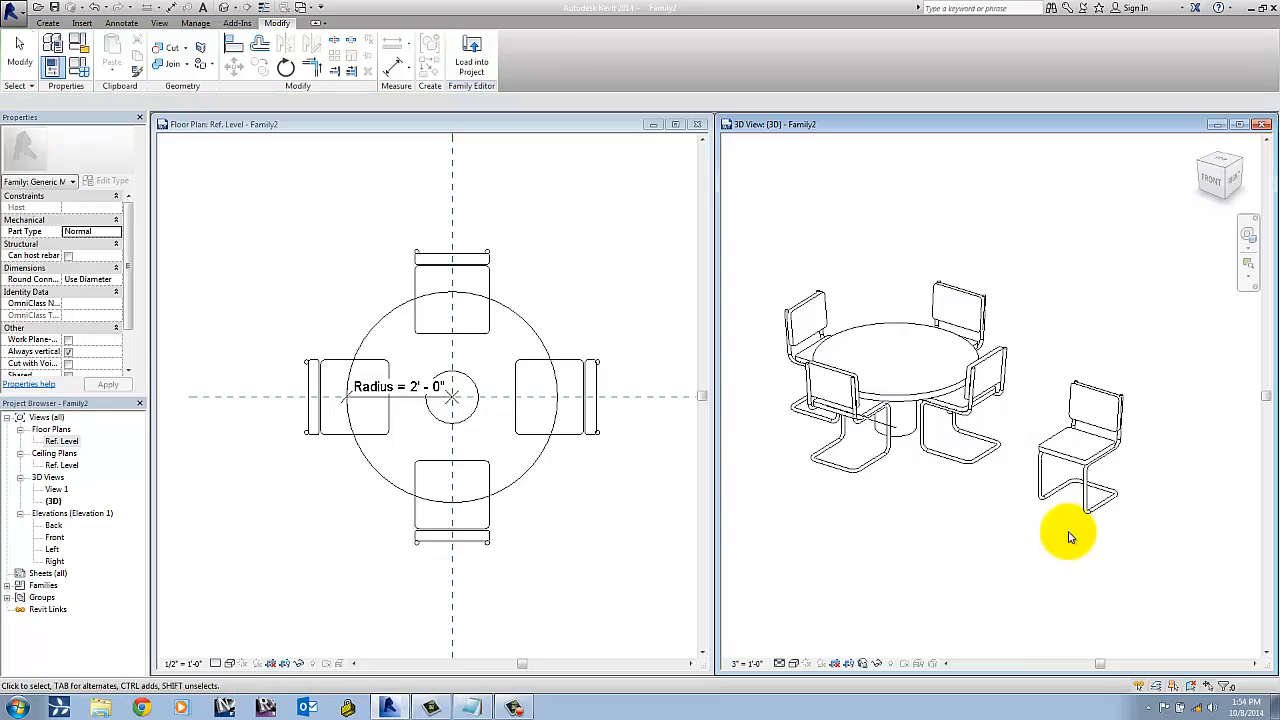
- Examine the type properties of the separately placed Chair-Breuer, including its Materials and Finishes parameters
scroll(1114, 471, up, 2)
click(1050, 455)
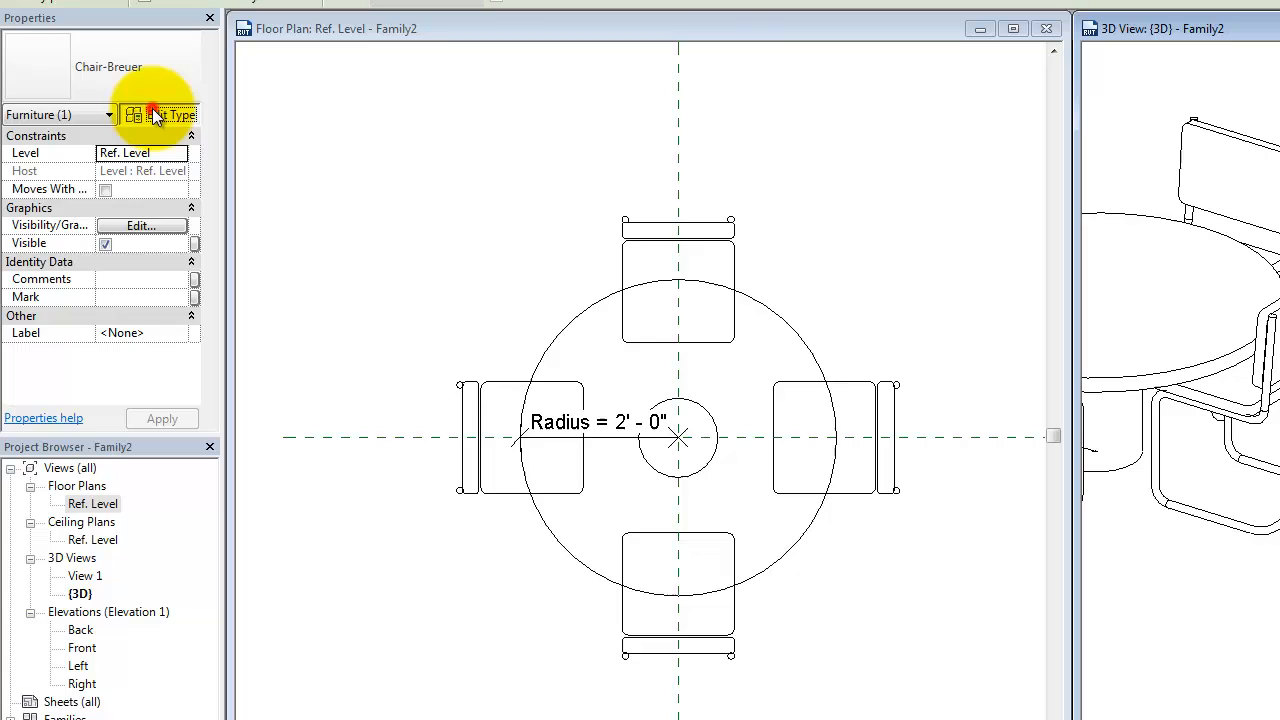
click(155, 115)
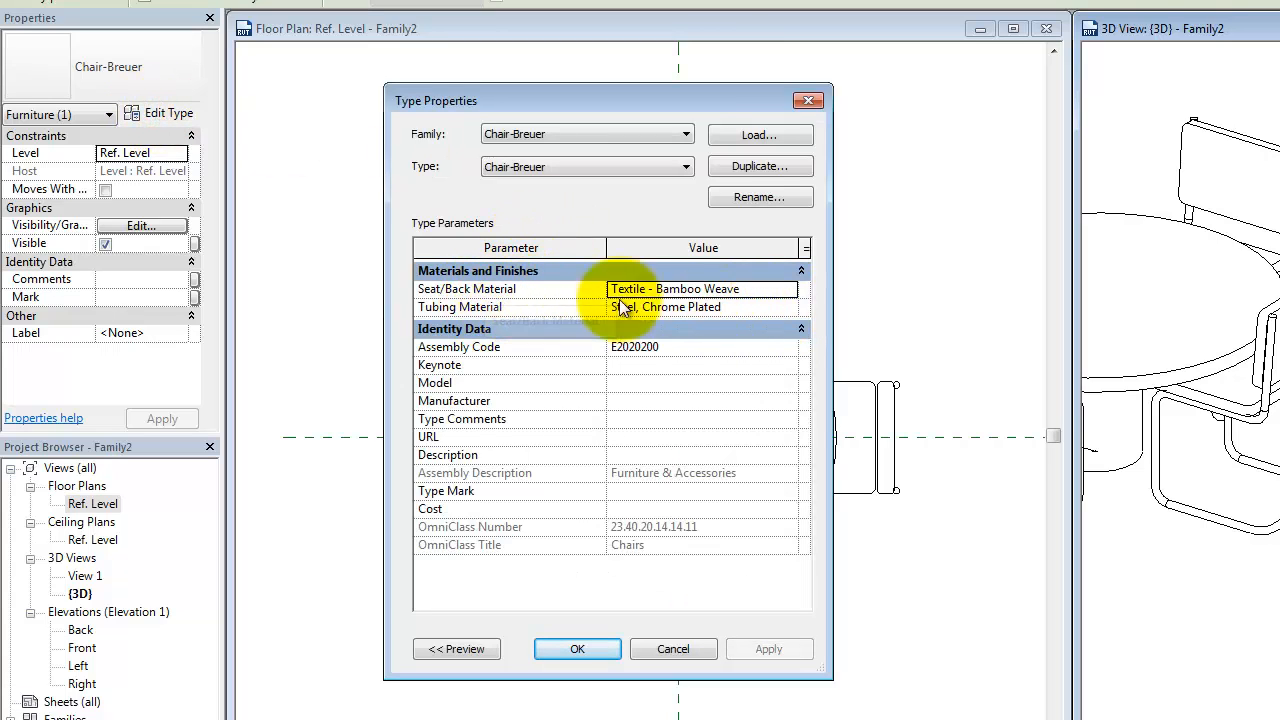
click(801, 271)
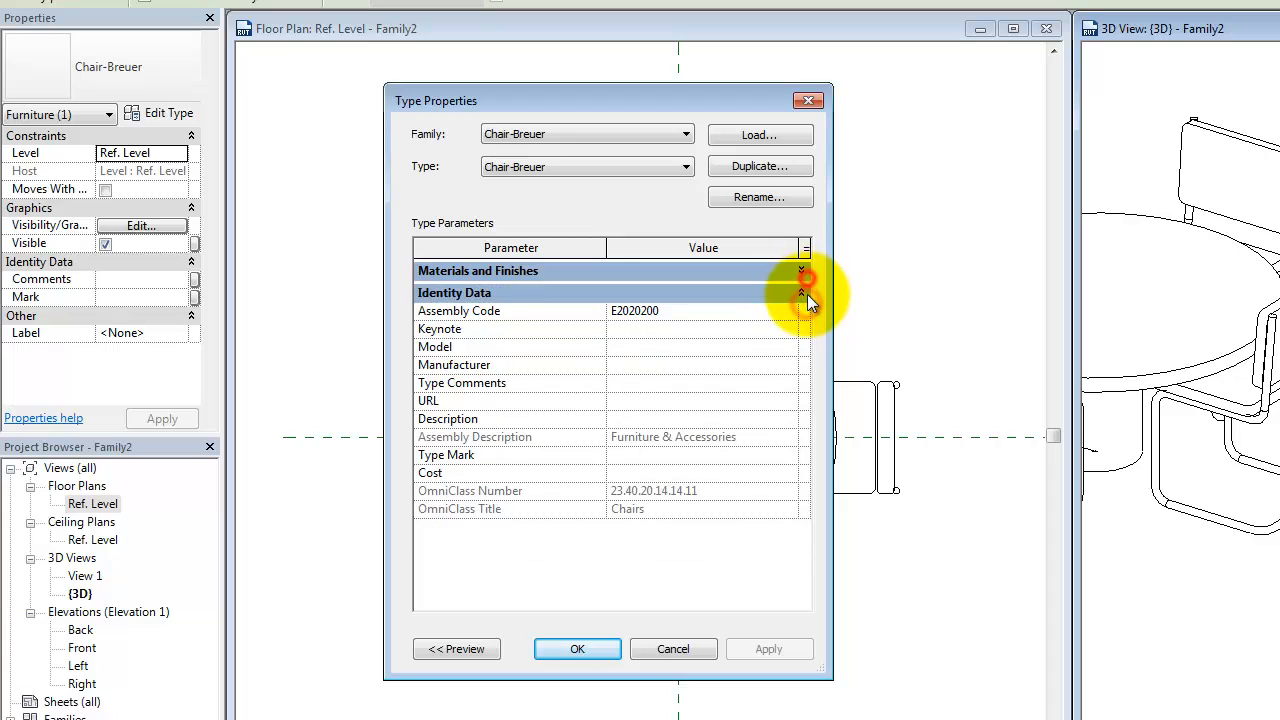
click(801, 271)
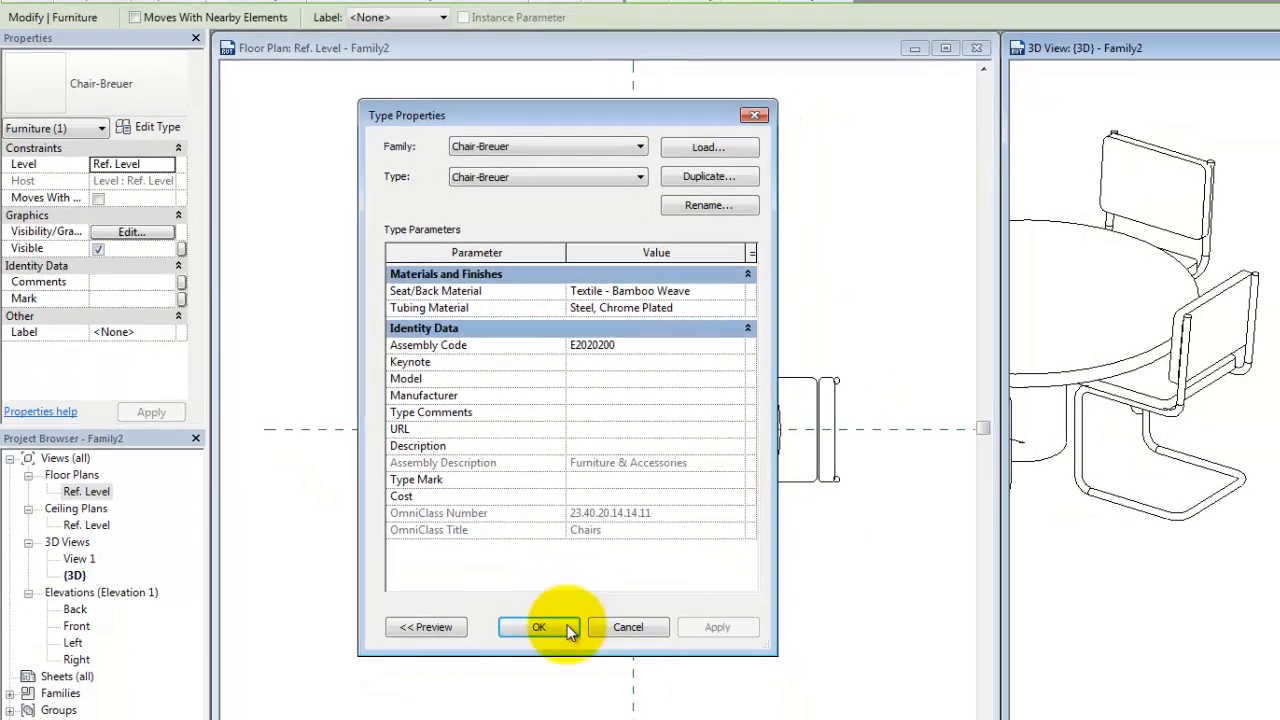
click(577, 649)
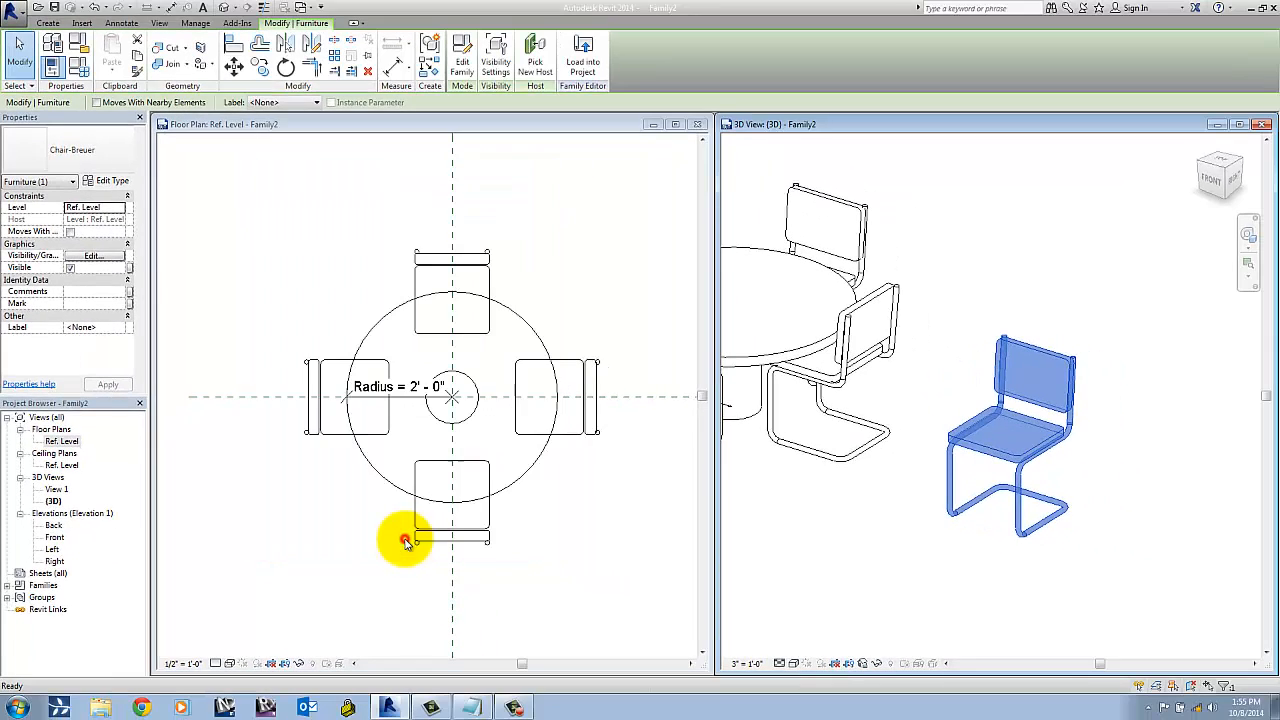
- Open the separately placed Chair-Breuer's family for editing
middle_drag(999, 296, 974, 290)
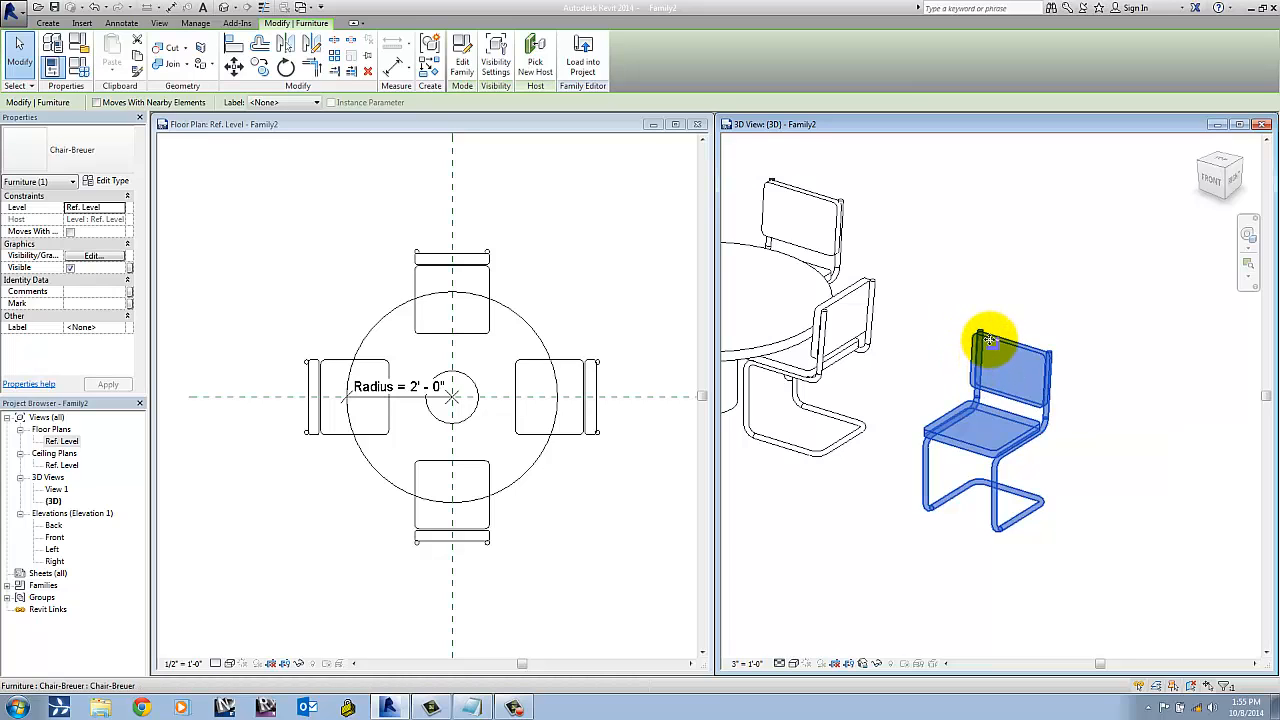
click(463, 65)
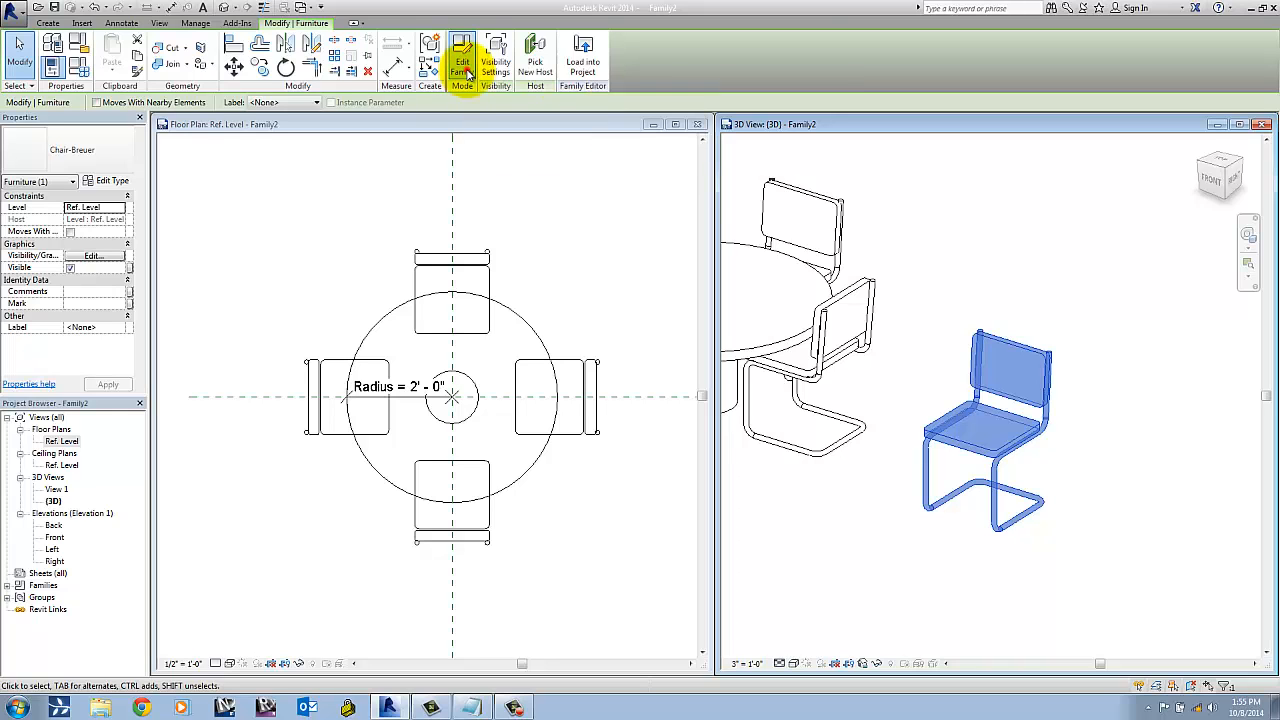
scroll(543, 314, down, 3)
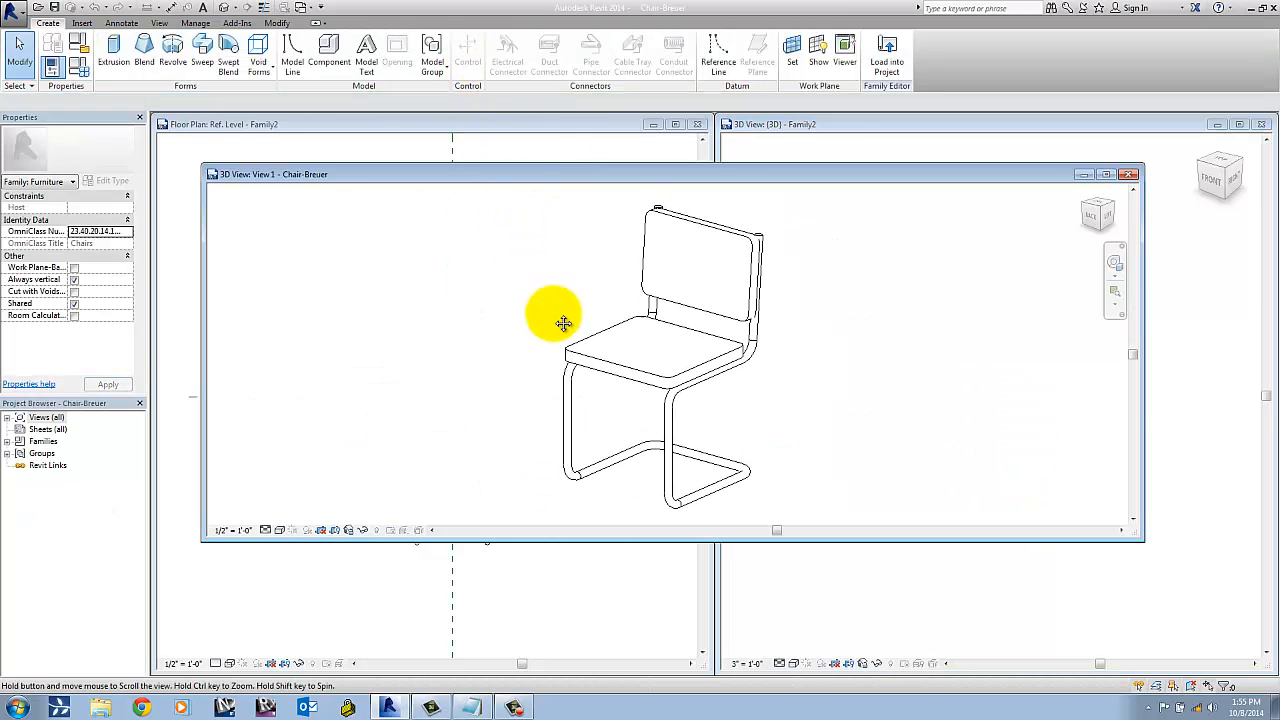
scroll(562, 320, up, 1)
scroll(574, 320, up, 1)
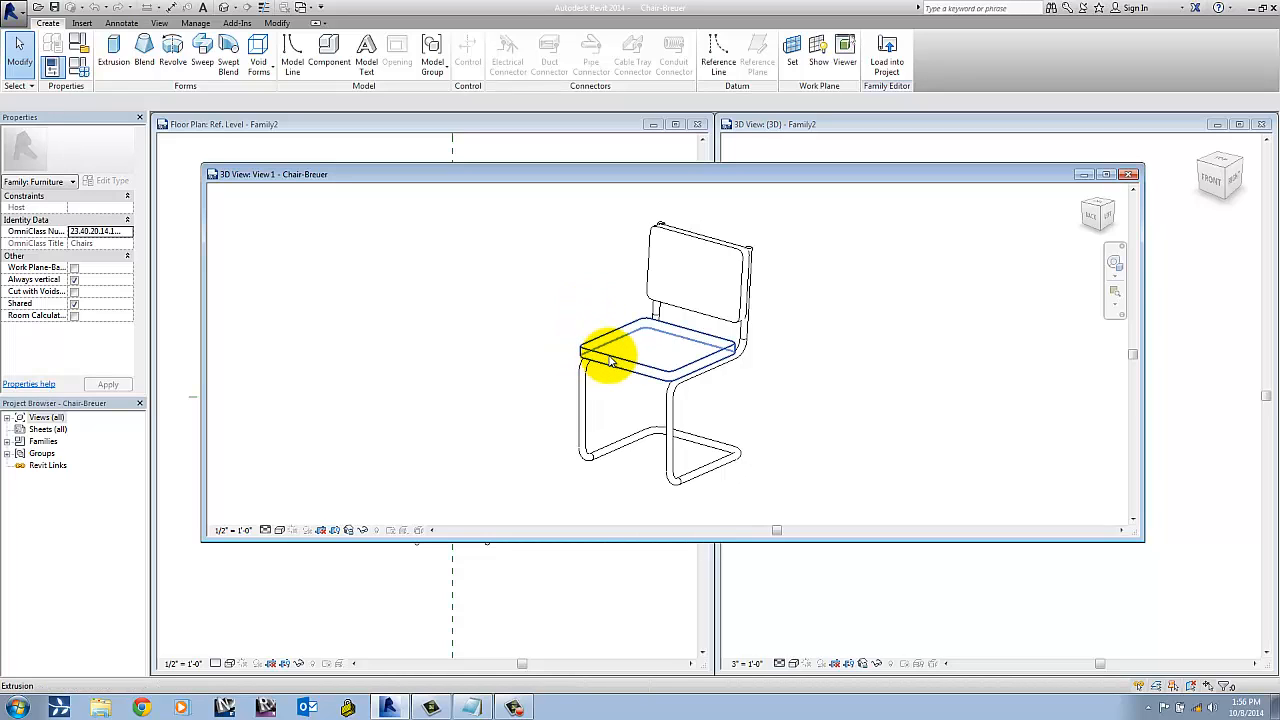
- Inspect the material assignments of the chair's back, seat extrusion and tubing sweep in the family
click(628, 293)
click(672, 310)
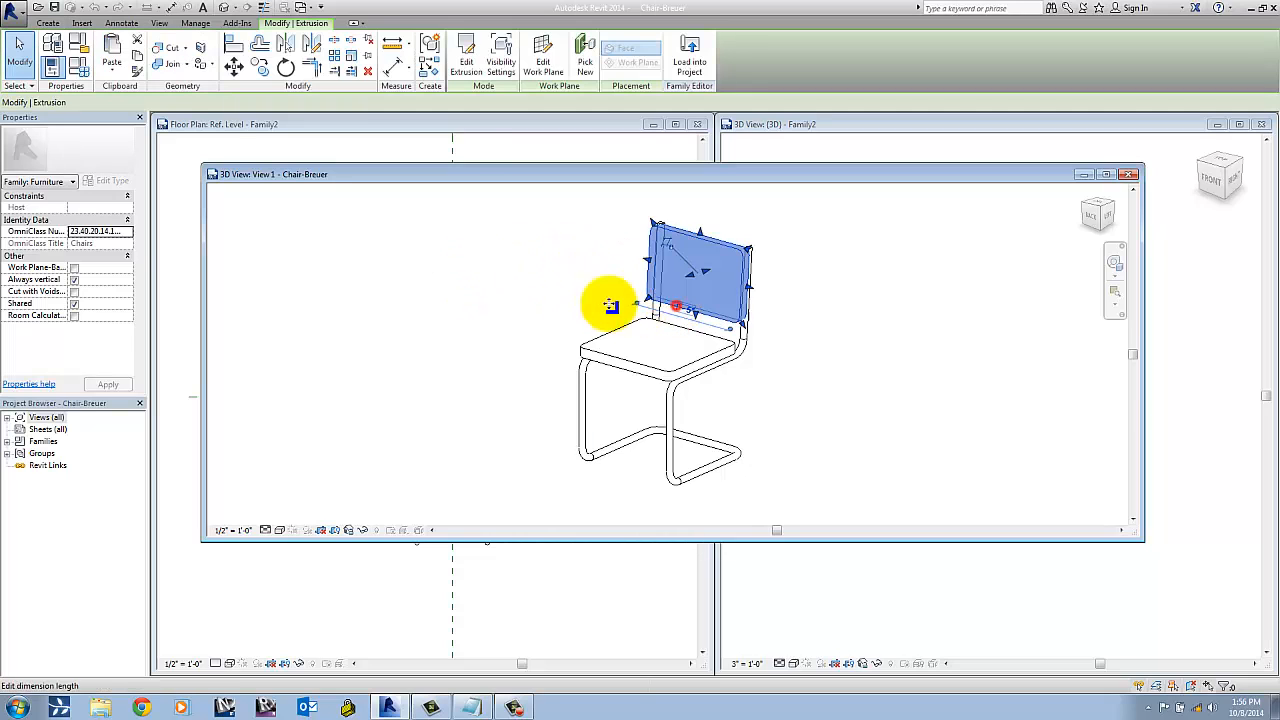
click(555, 290)
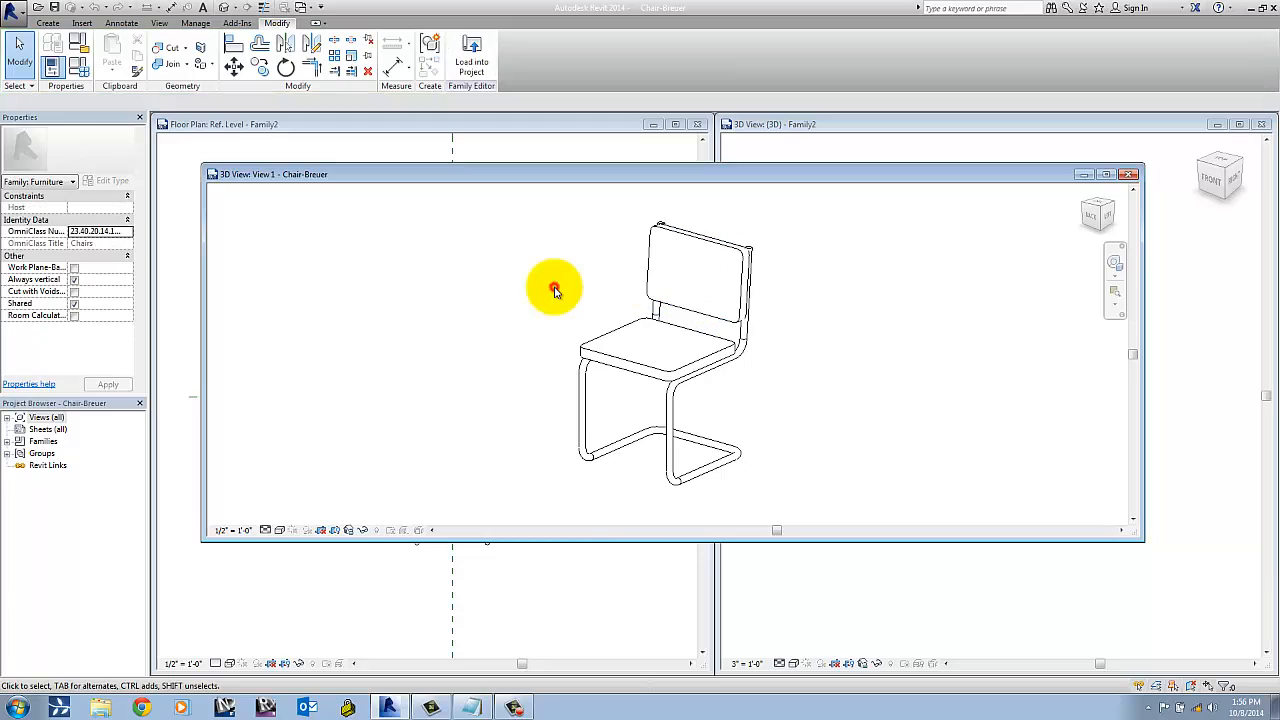
click(625, 333)
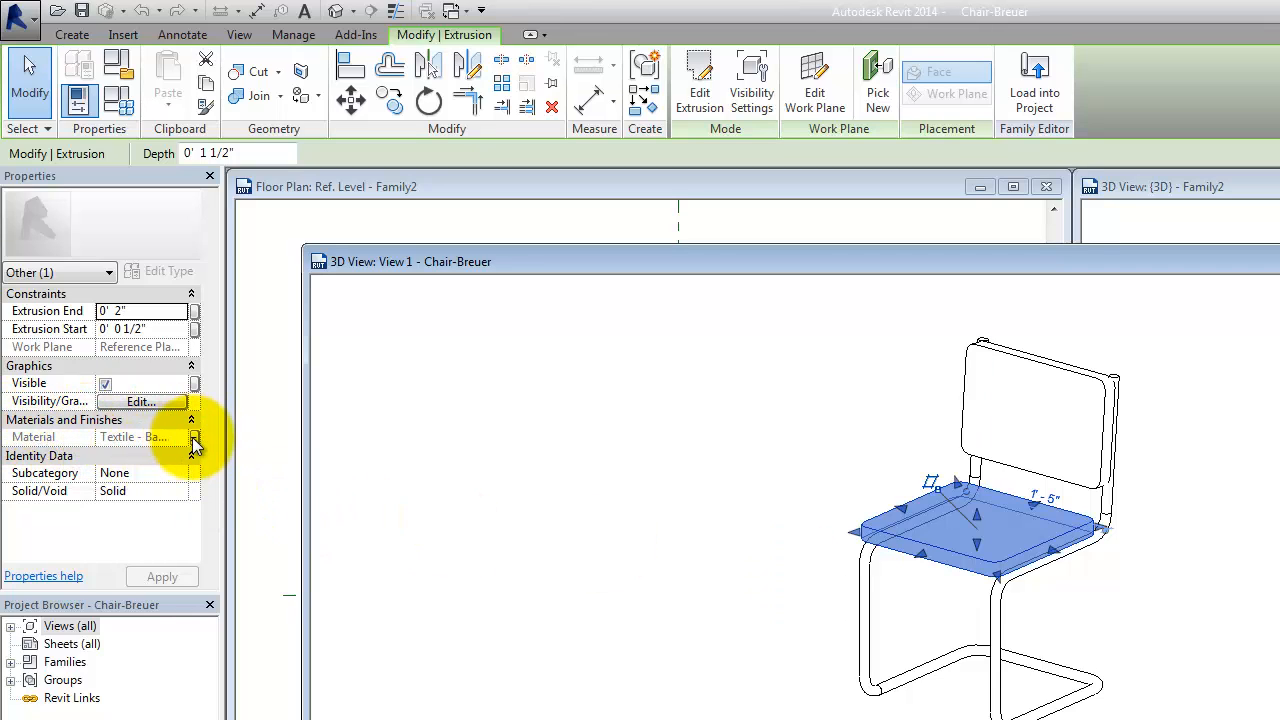
click(815, 430)
click(866, 615)
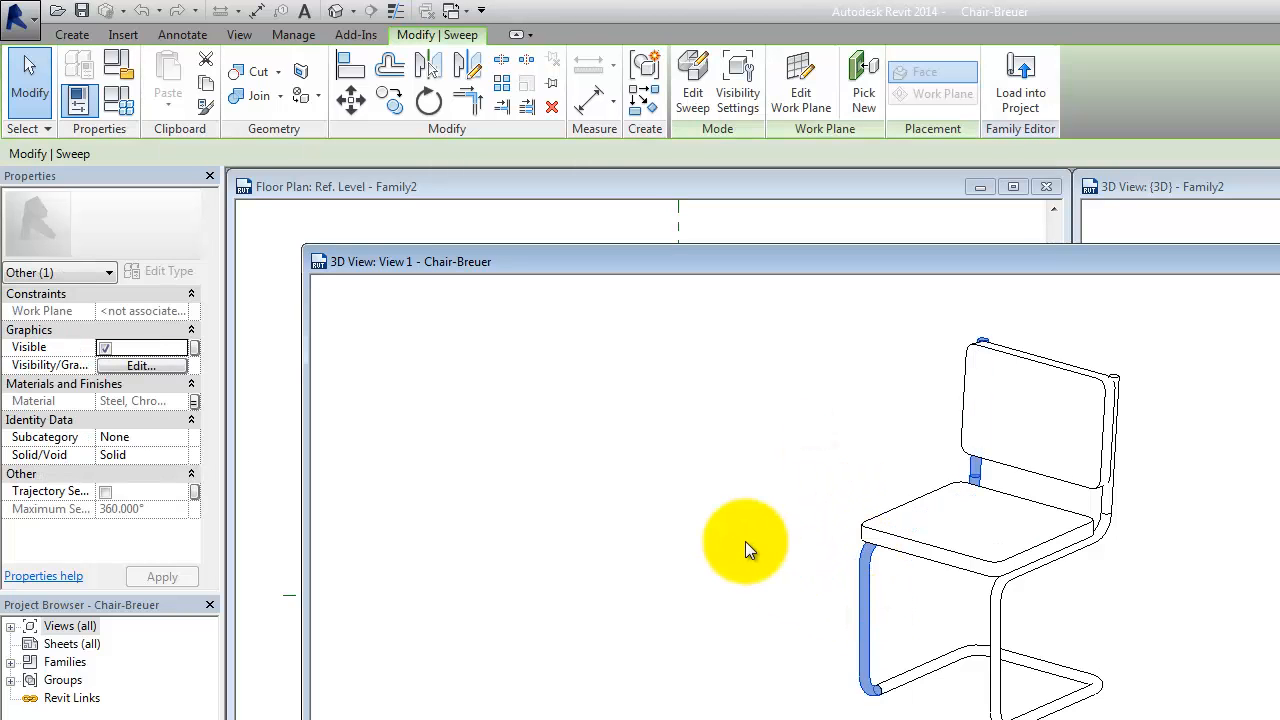
click(785, 543)
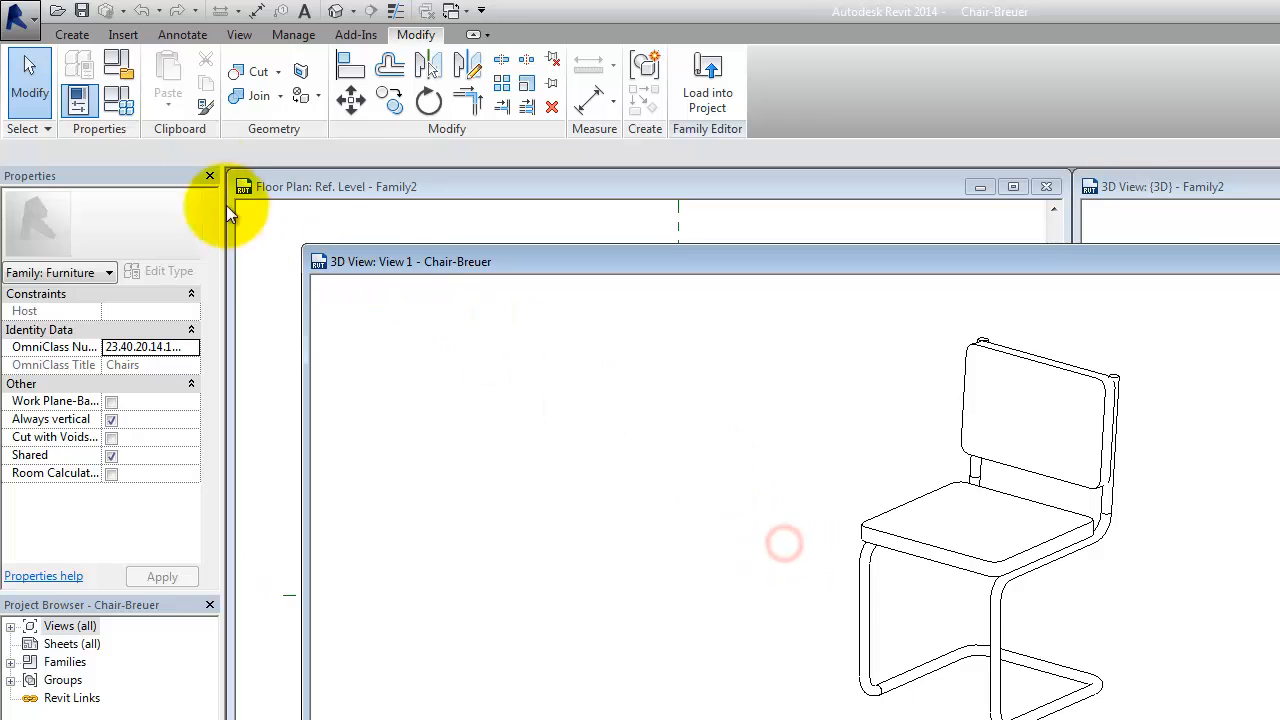
- Change the chair family's Seat/Back Material from a type parameter to an instance parameter
click(127, 101)
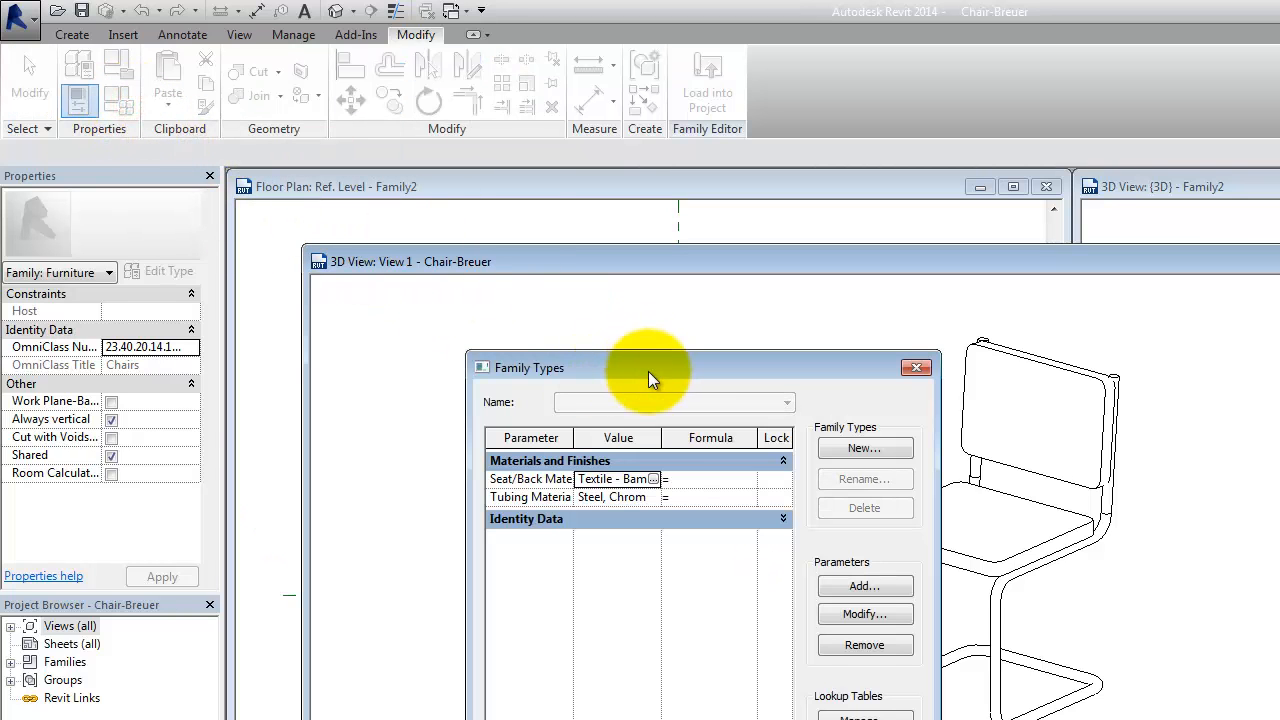
drag(648, 371, 545, 318)
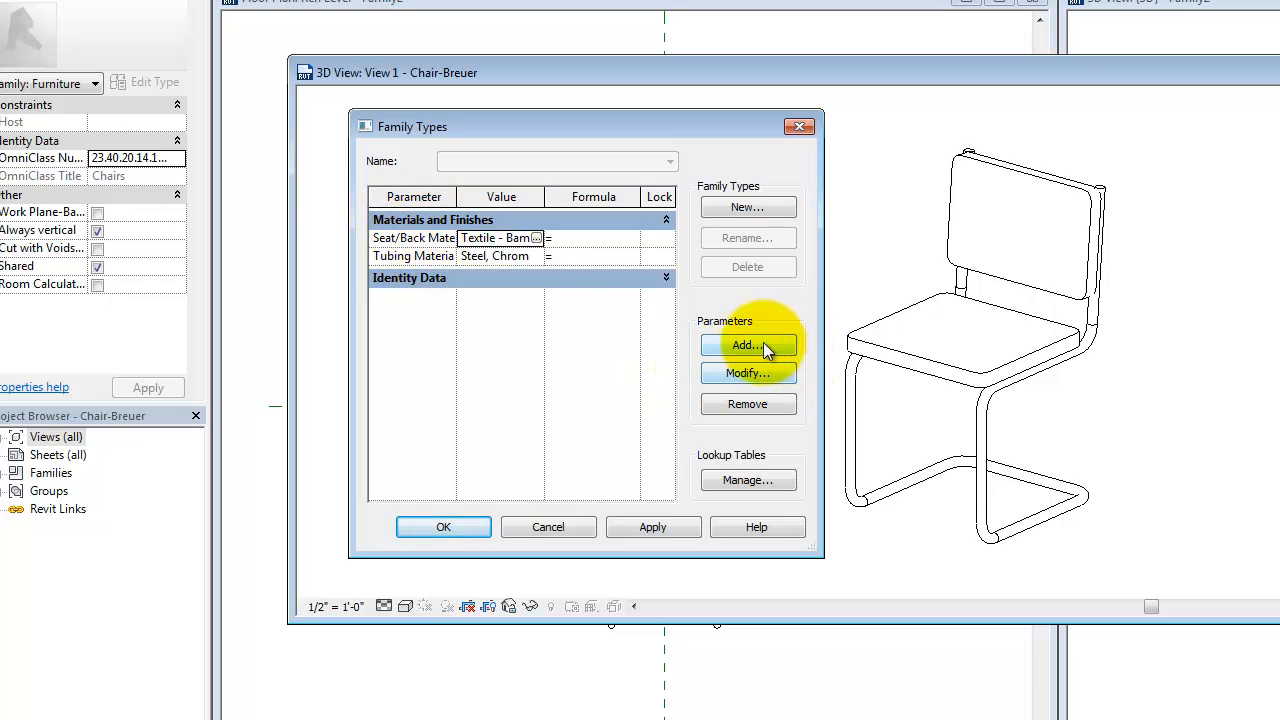
click(400, 242)
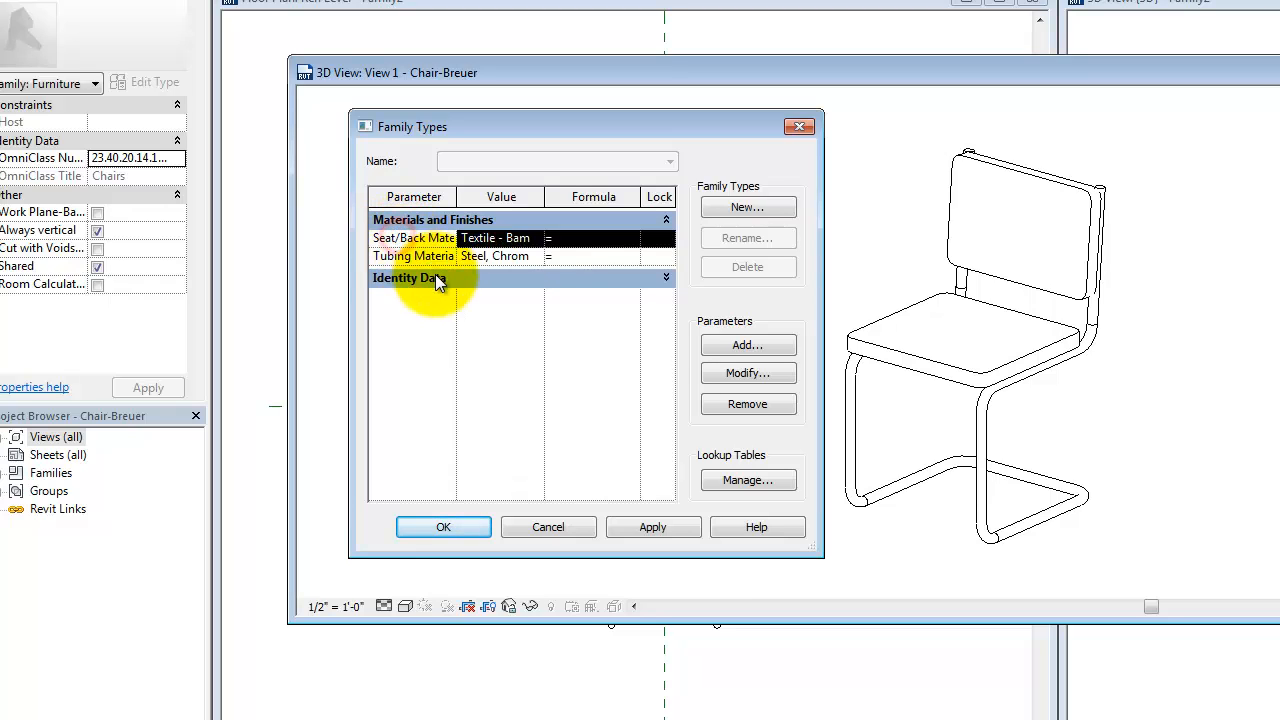
click(768, 375)
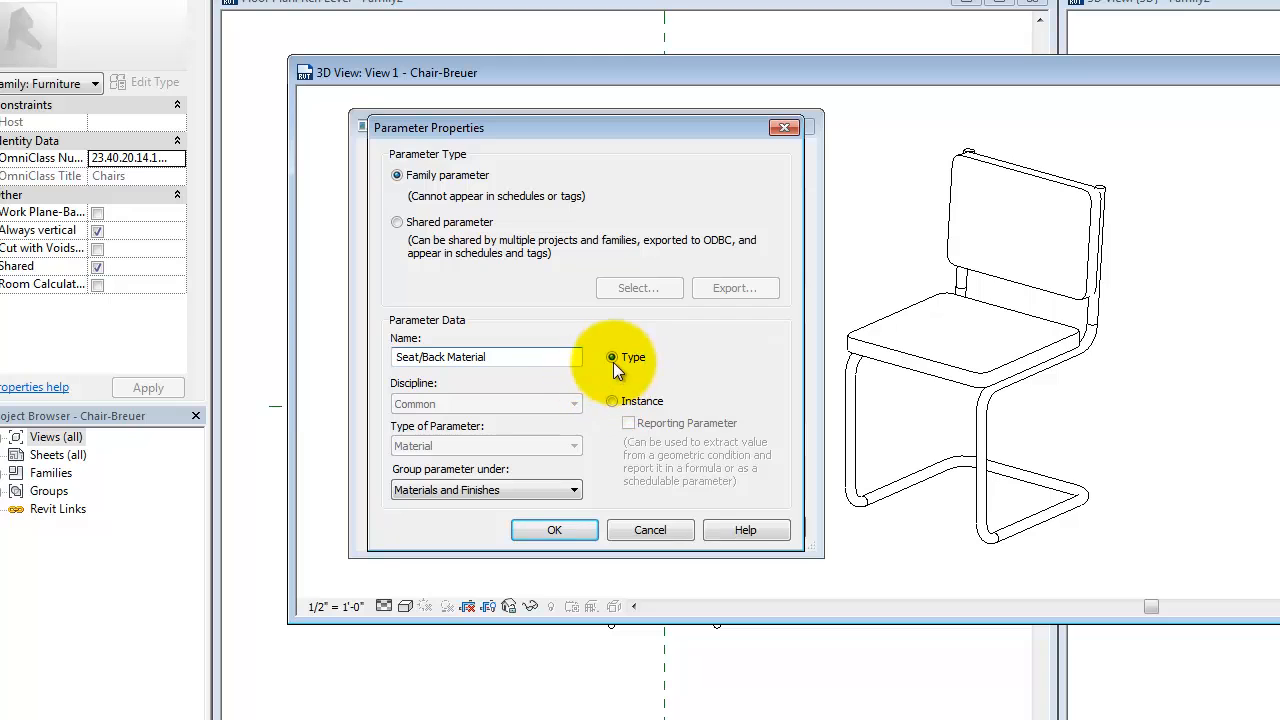
click(612, 401)
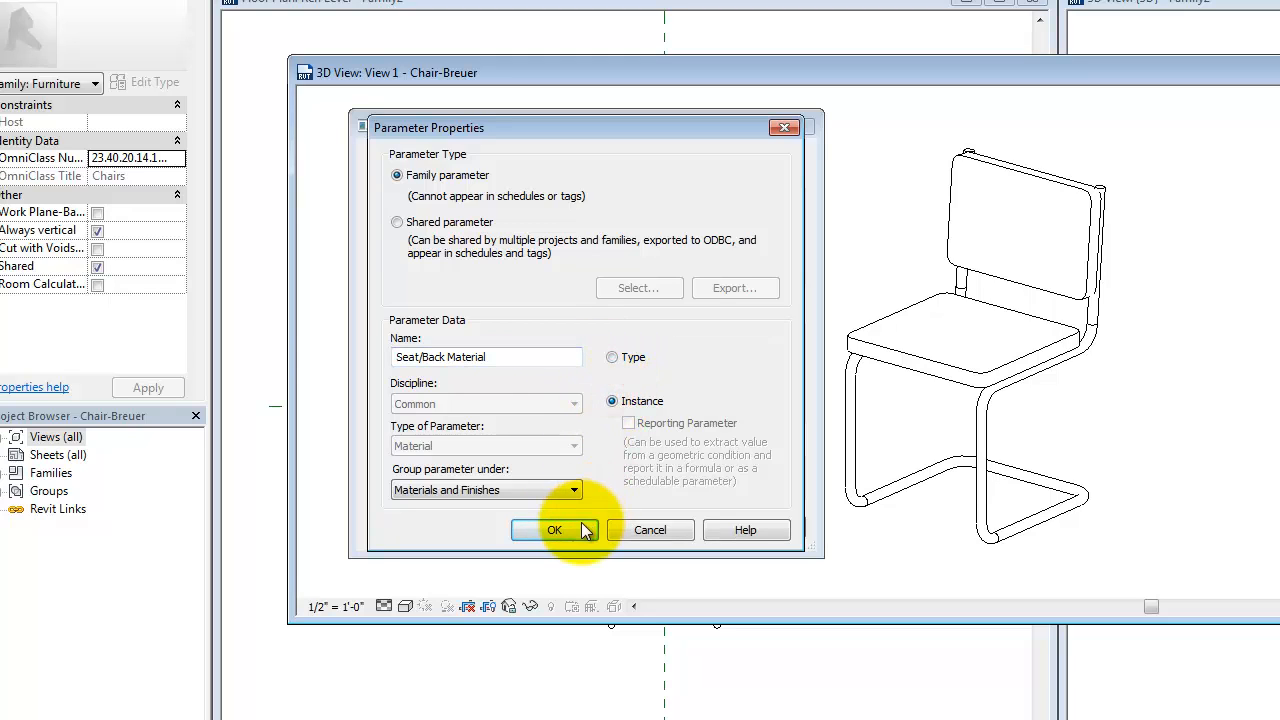
click(574, 531)
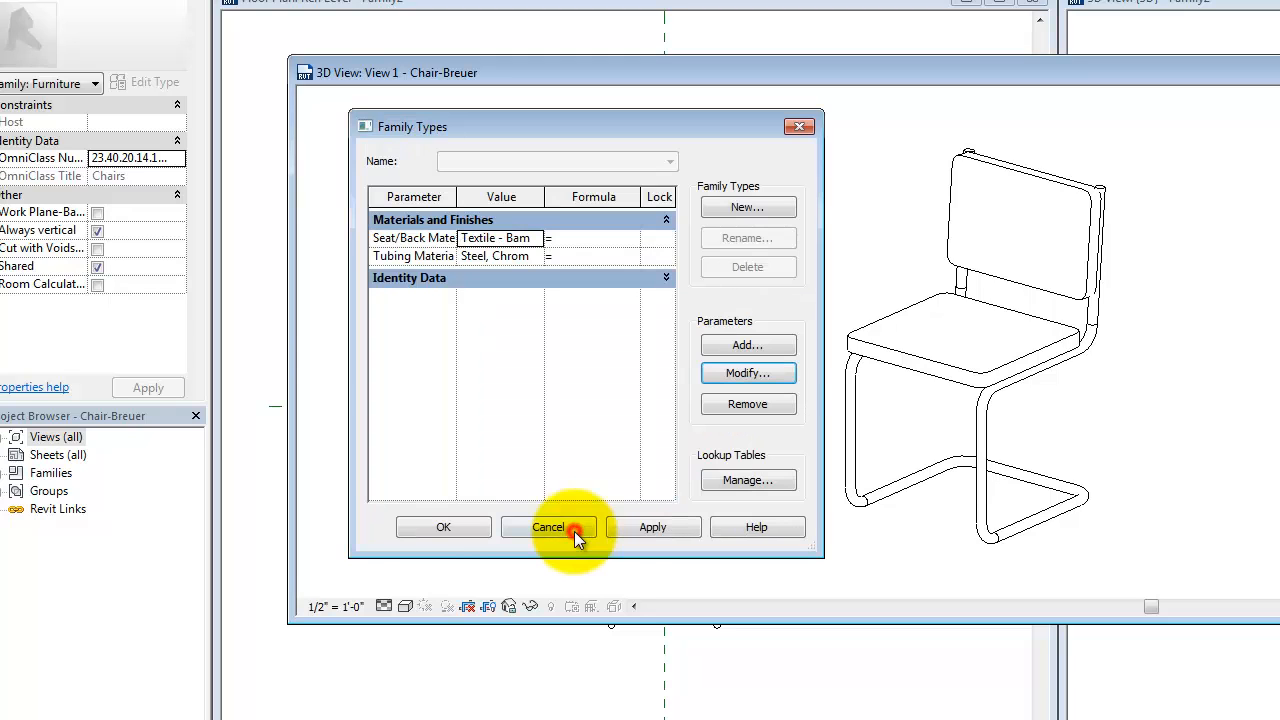
- Make Tubing Material an instance parameter and widen the parameter name column to show the full names
click(438, 257)
click(757, 374)
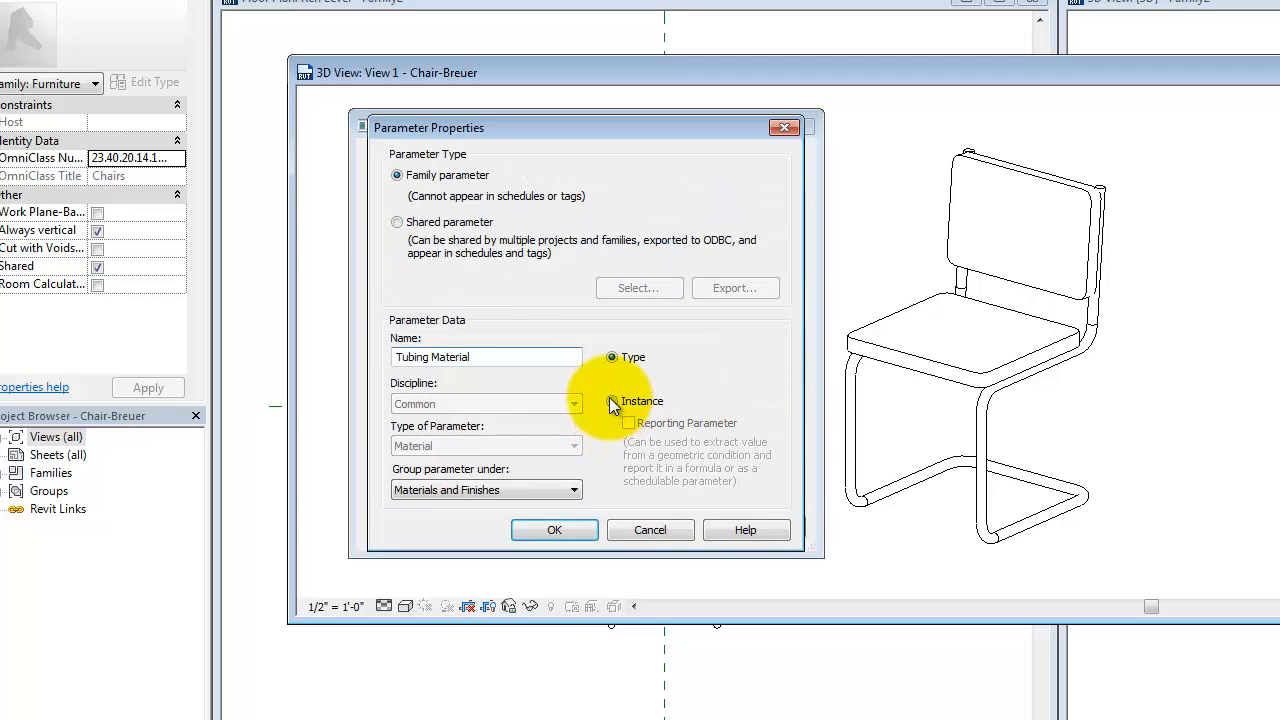
click(611, 401)
click(578, 530)
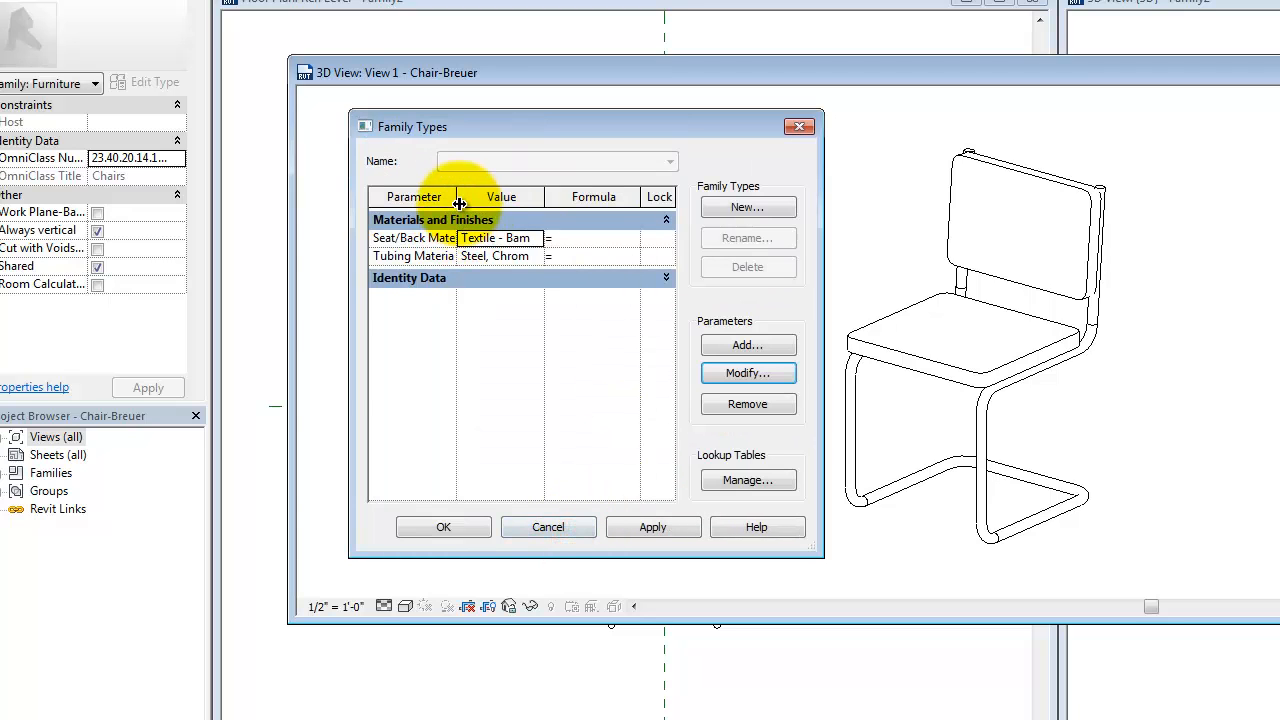
drag(456, 202, 527, 203)
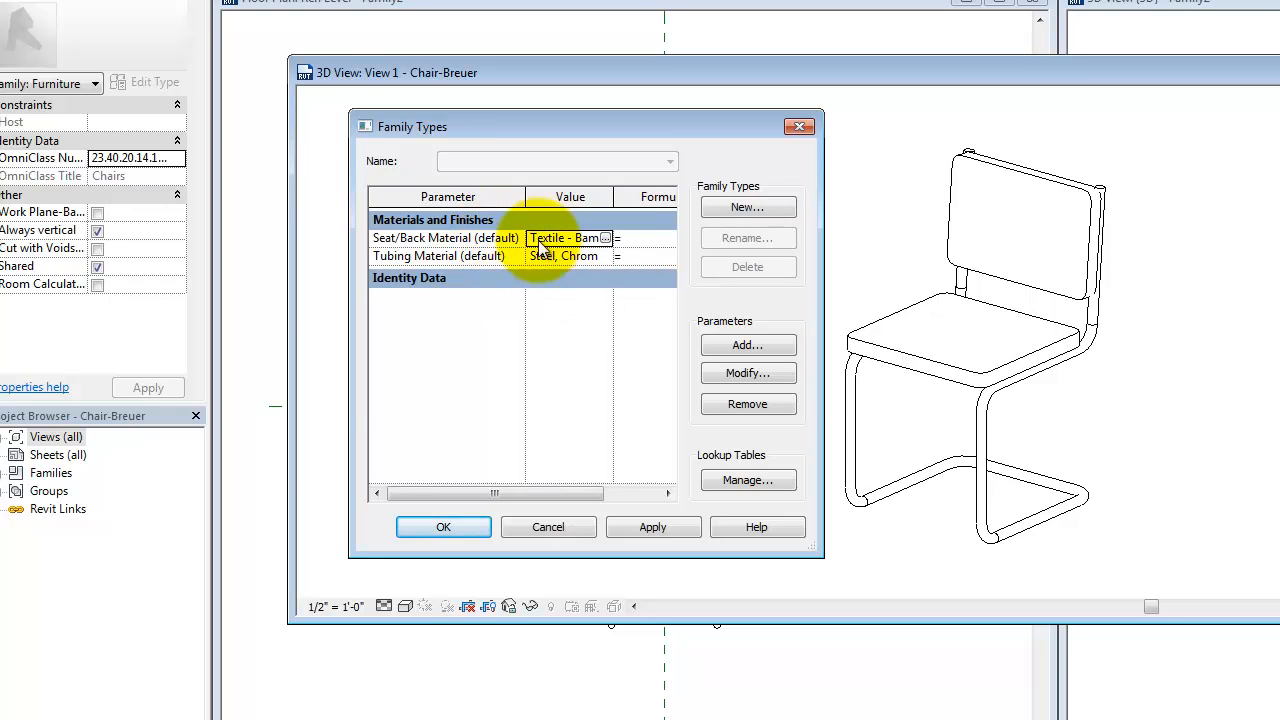
- Switch the Seat/Back Material parameter to Type and back to Instance
click(430, 238)
click(748, 372)
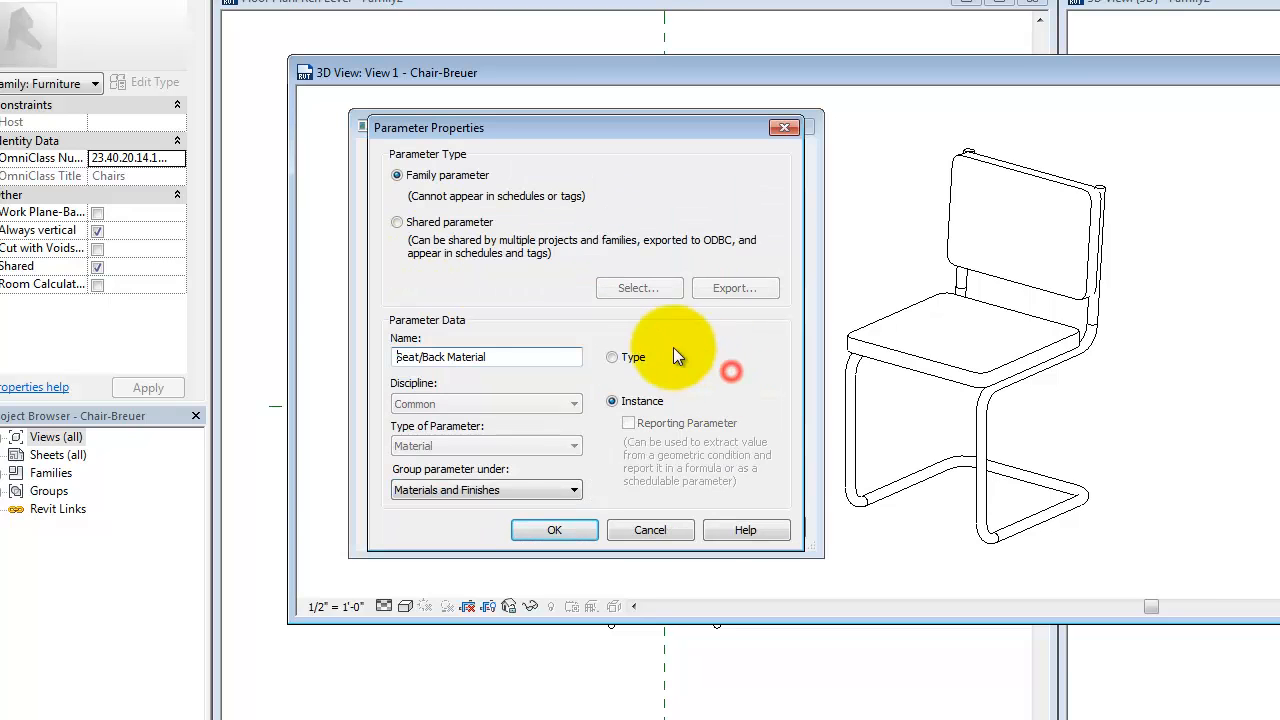
click(612, 357)
click(556, 529)
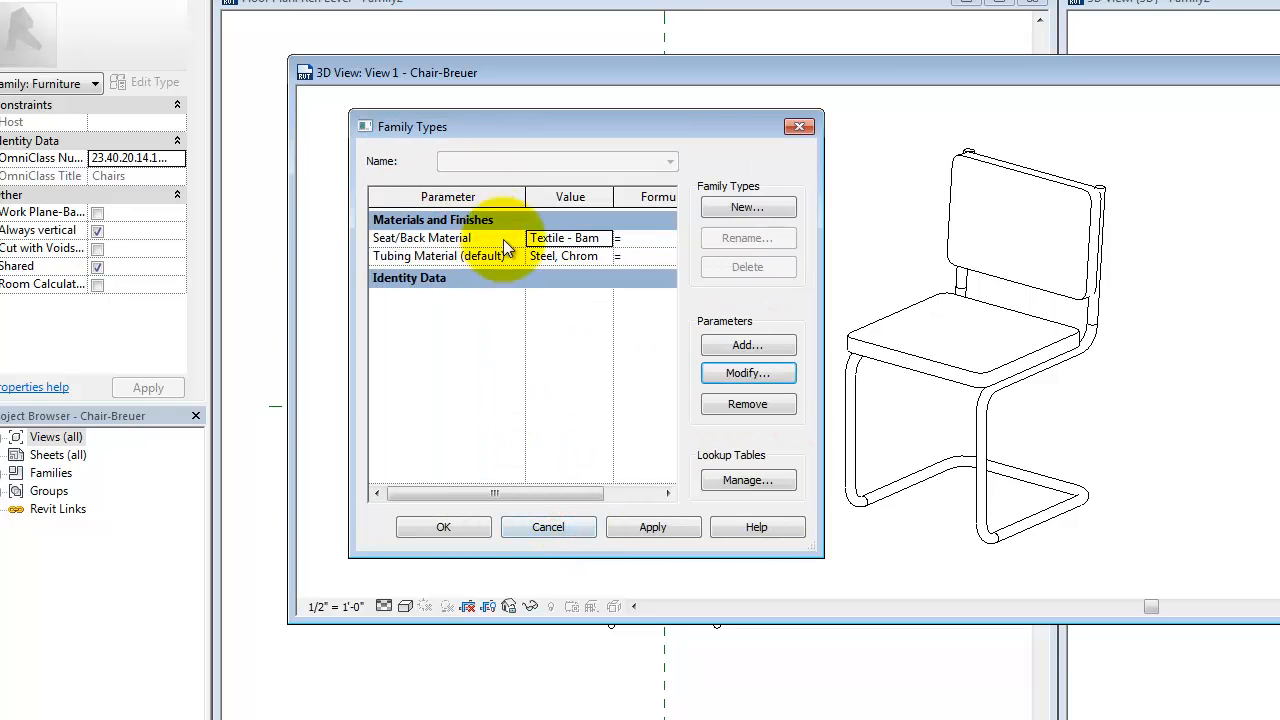
click(468, 238)
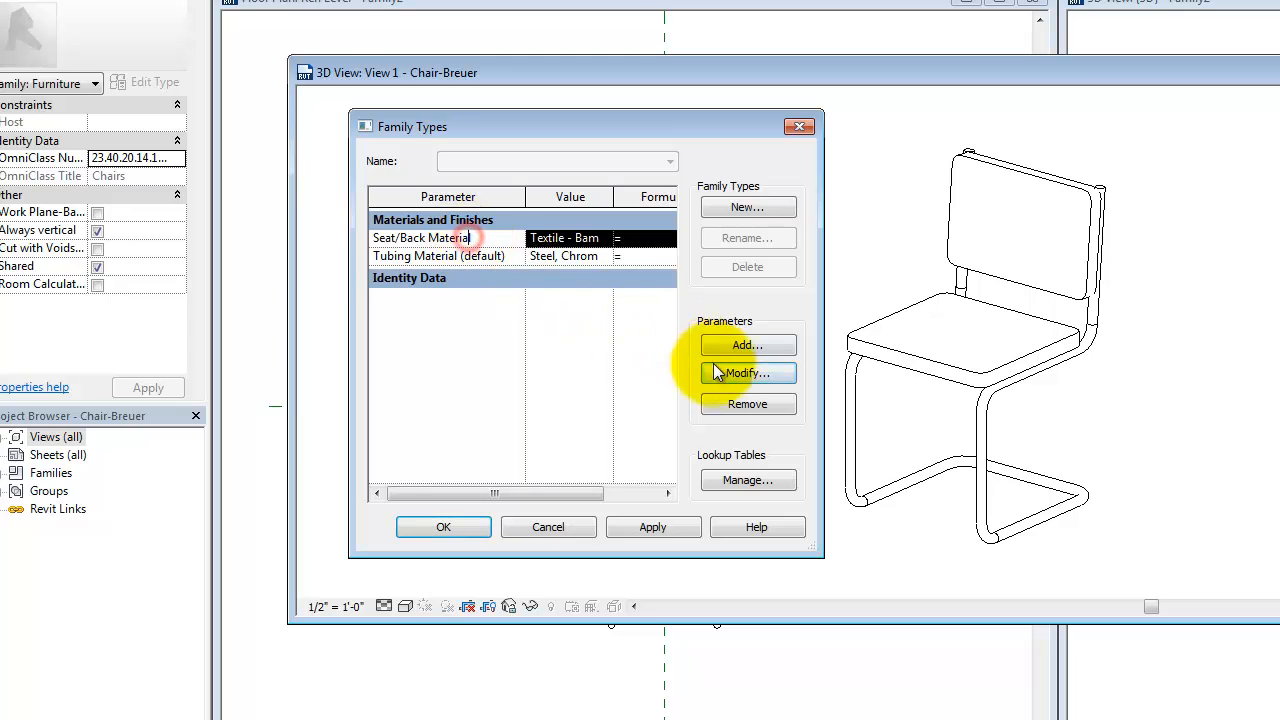
click(716, 372)
click(611, 401)
click(566, 538)
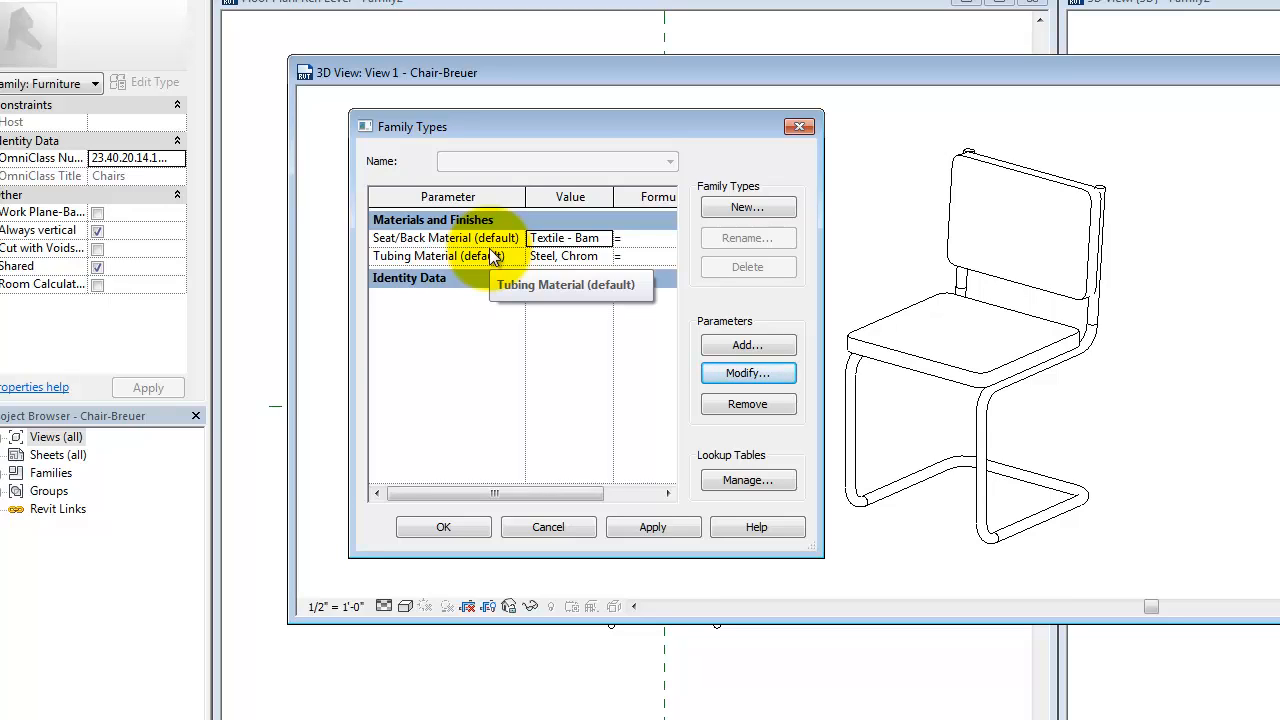
- Accept the family type changes and load the chair into Family2, overwriting the existing version and its parameter values
click(465, 523)
middle_drag(690, 272, 628, 280)
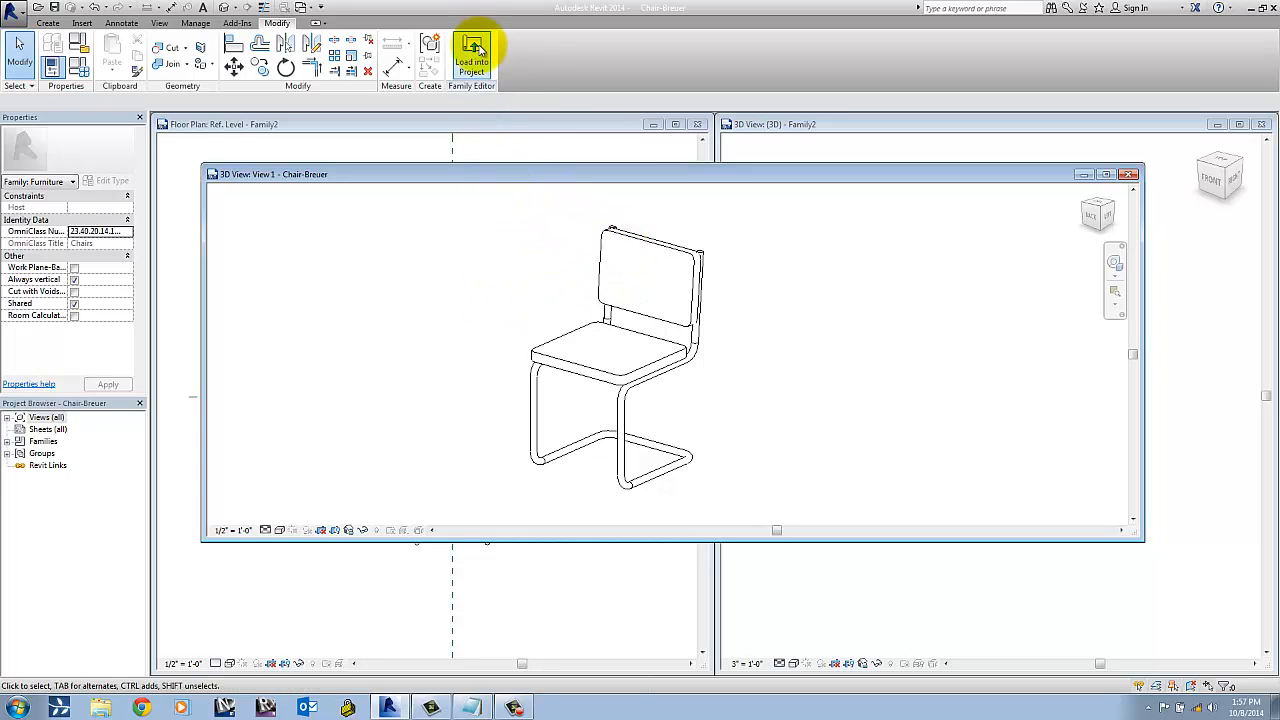
click(474, 50)
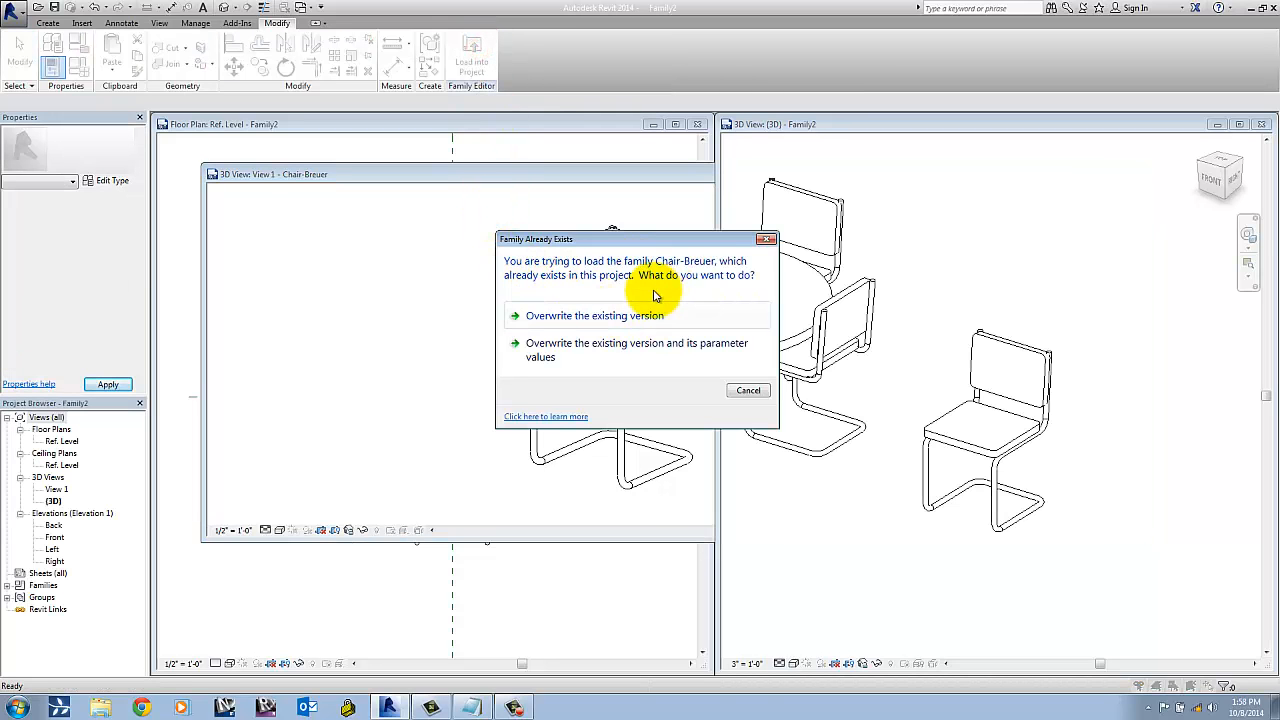
click(631, 352)
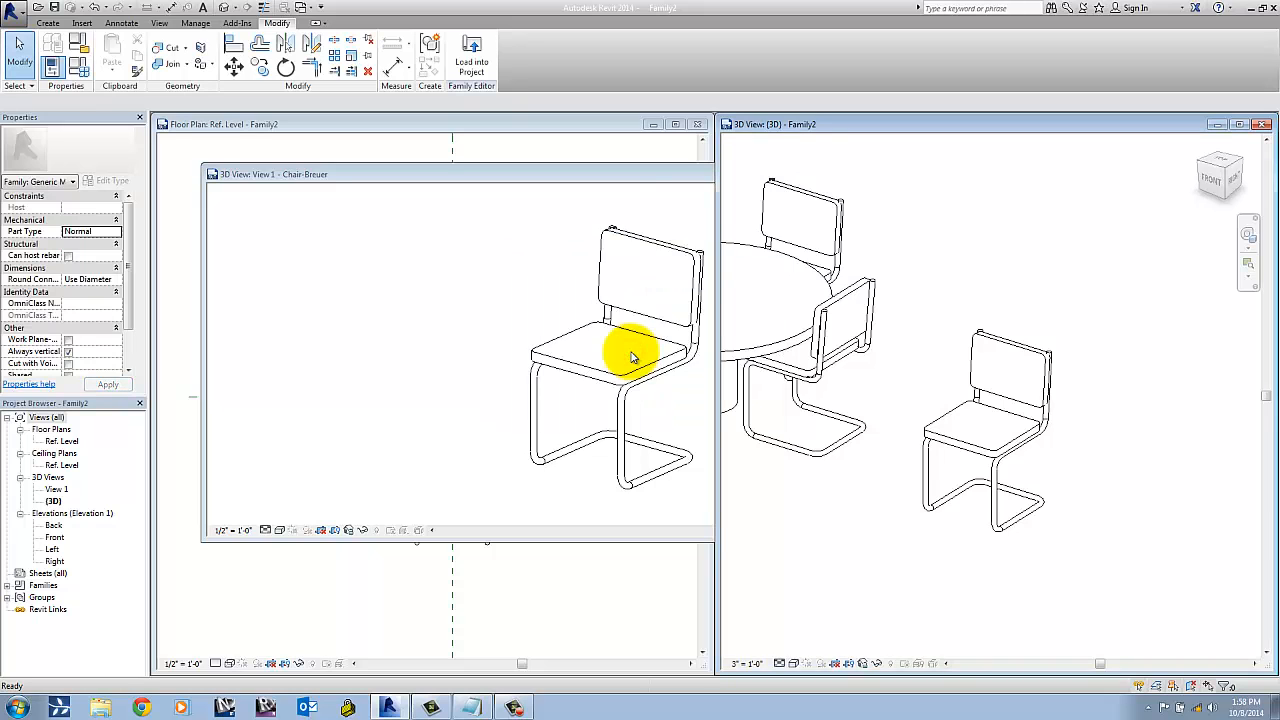
- Close the Chair-Breuer family without saving its changes and select the separate chair in Family2's 3D view
click(624, 178)
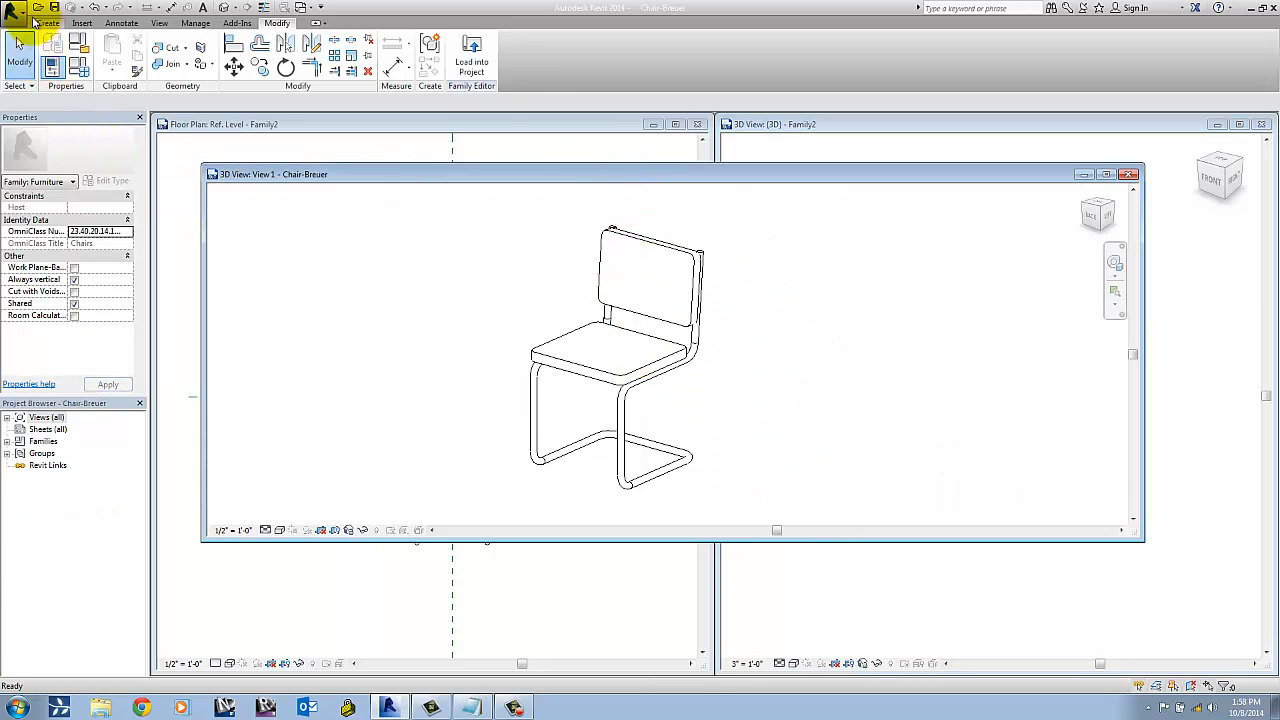
click(16, 12)
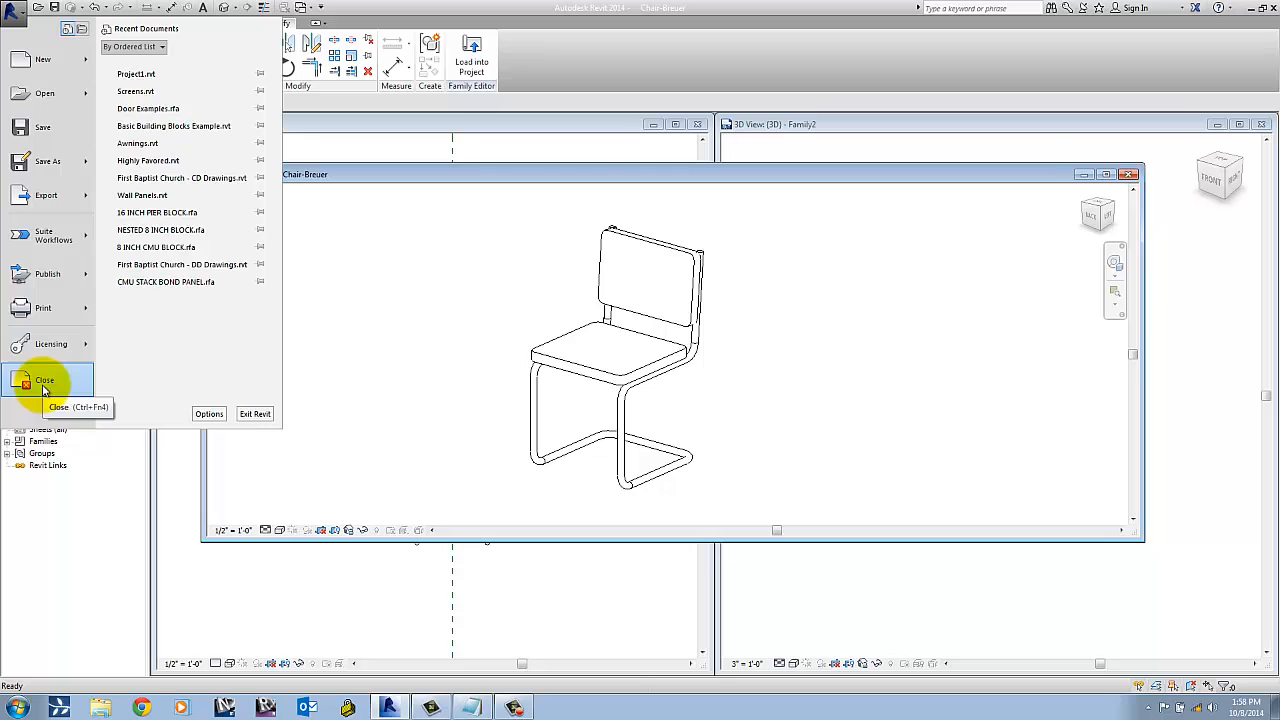
click(44, 388)
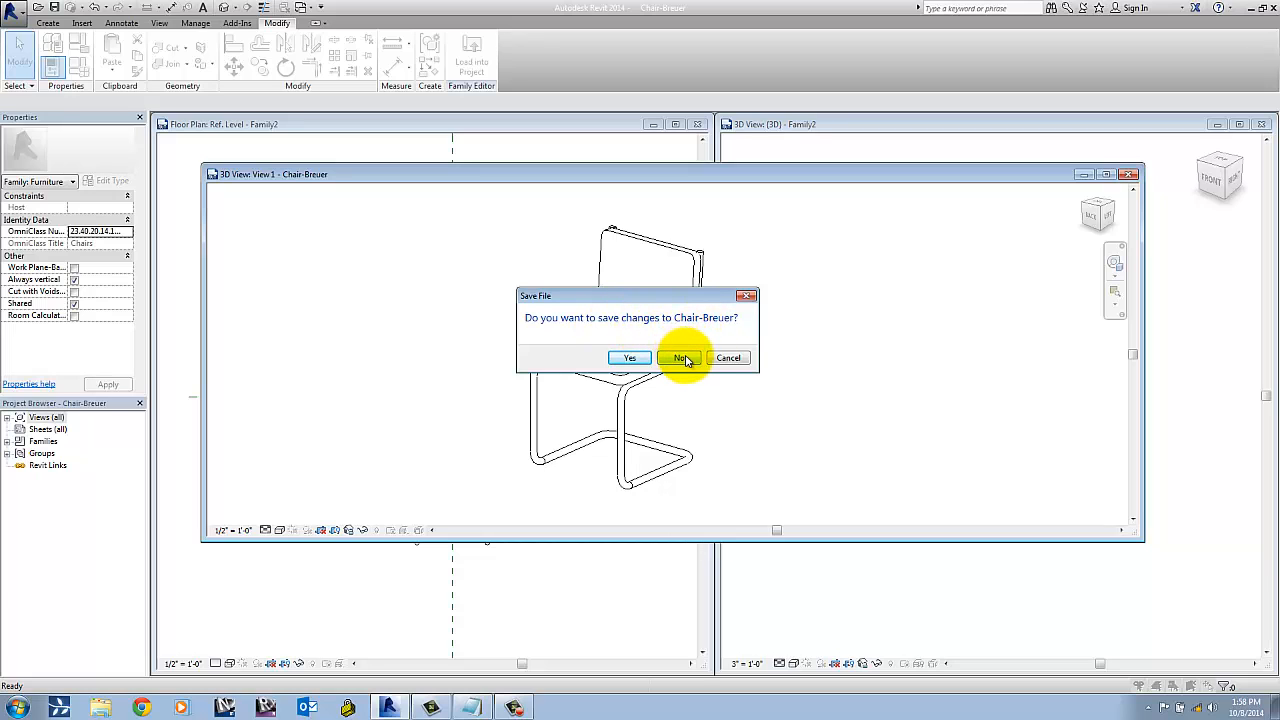
click(680, 359)
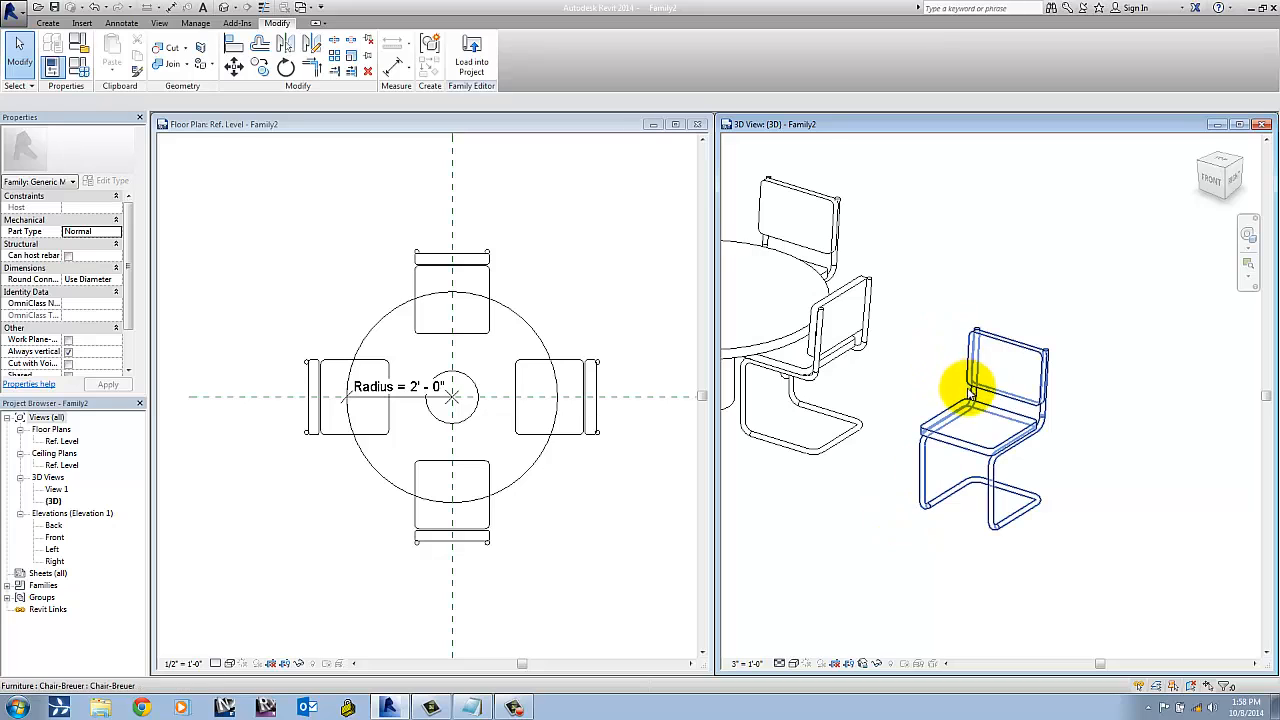
click(970, 388)
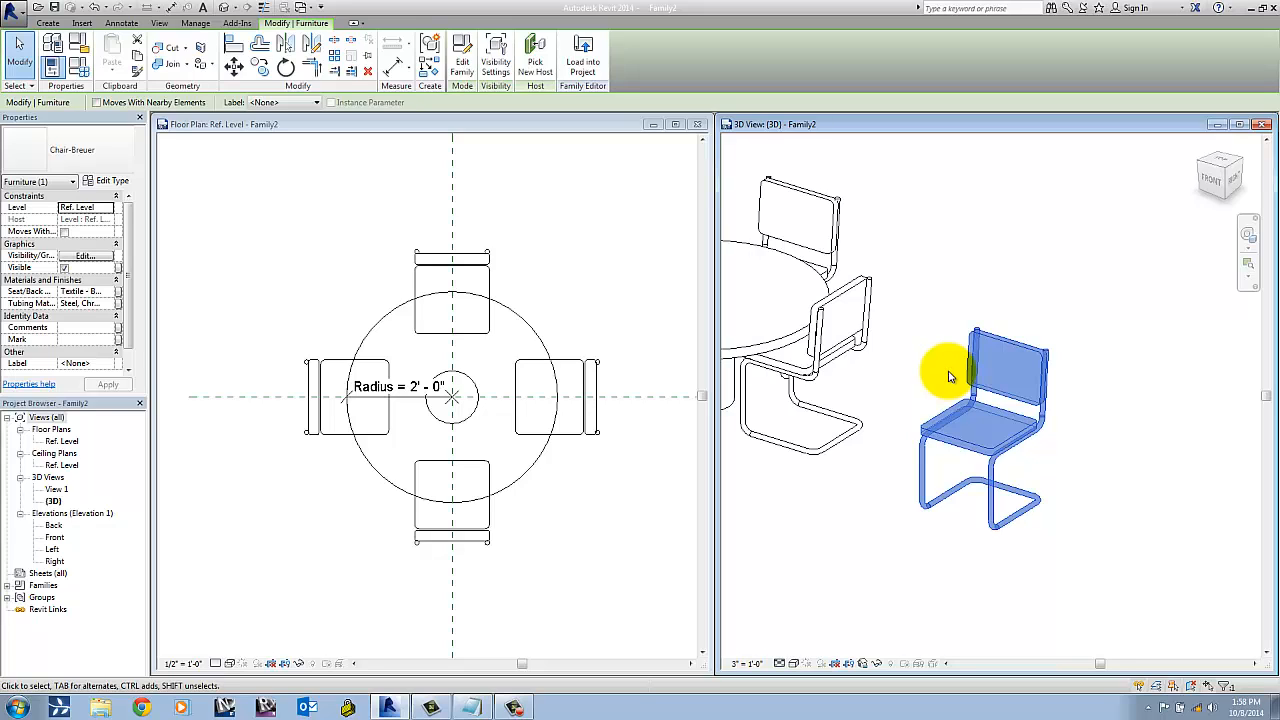
- Copy the separate chair in the 3D view and place the duplicate just beside it
click(944, 352)
click(960, 339)
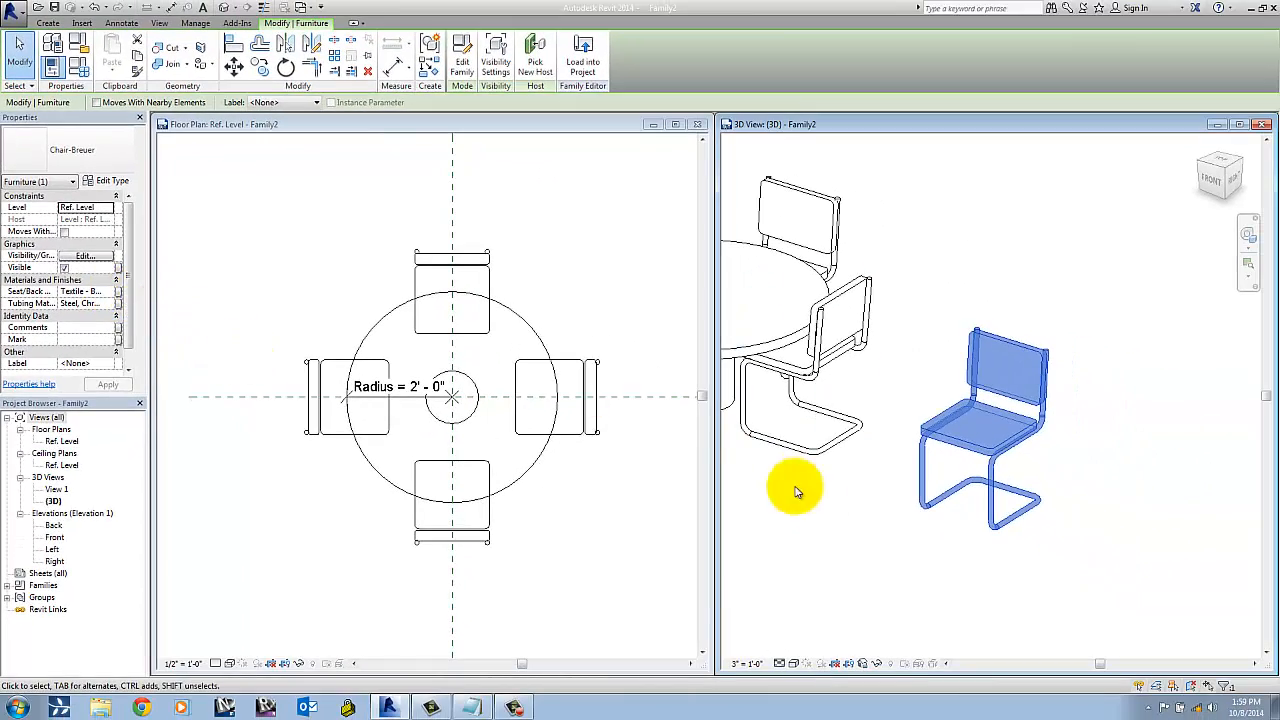
click(877, 569)
click(932, 518)
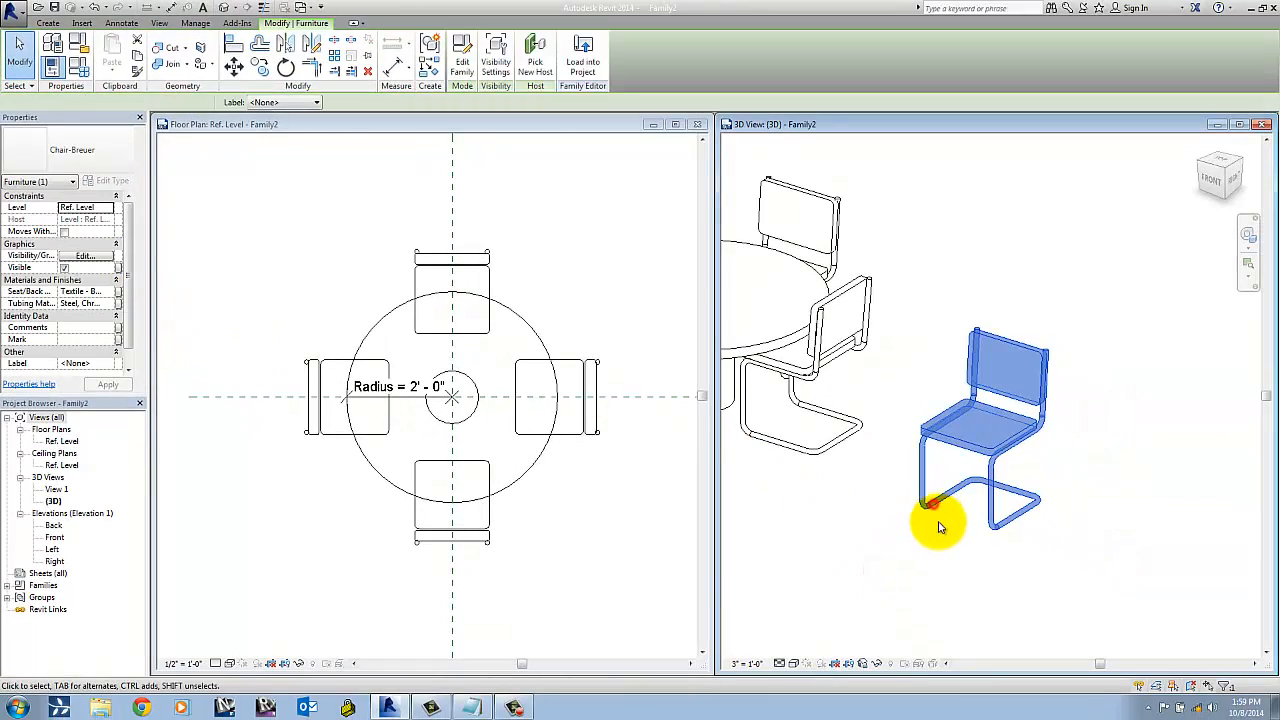
key(c)
click(934, 531)
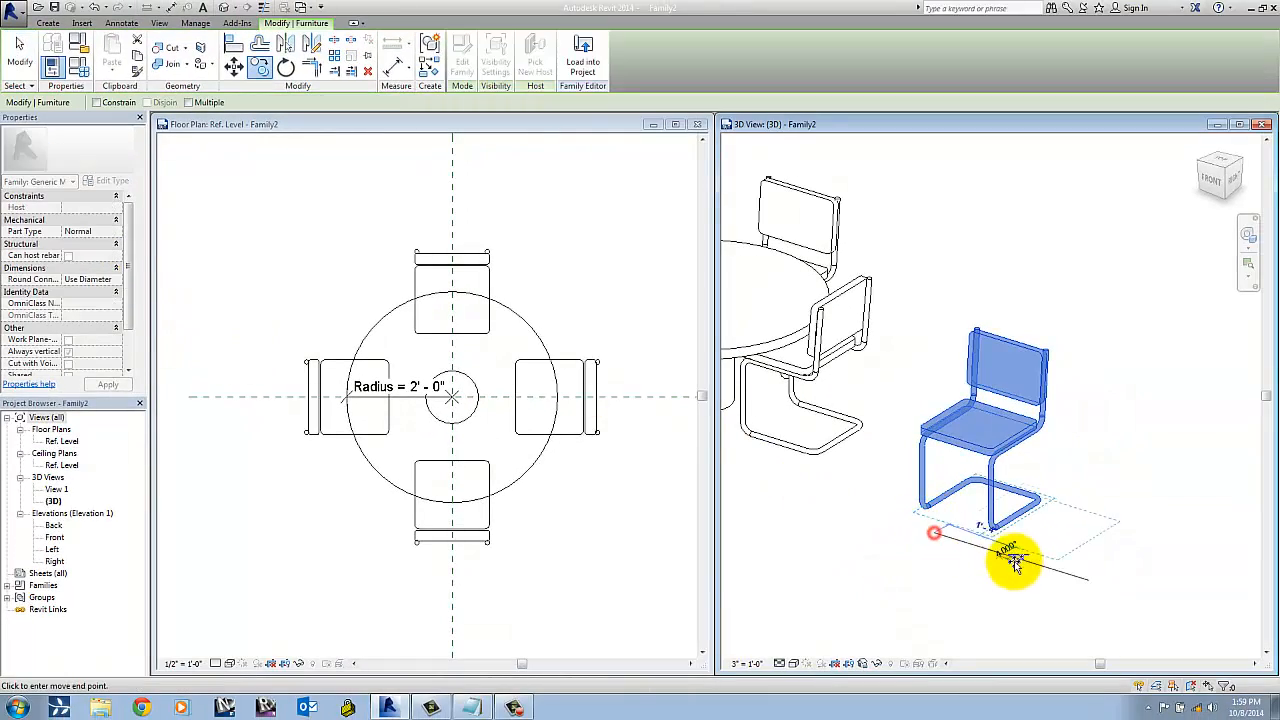
click(1048, 566)
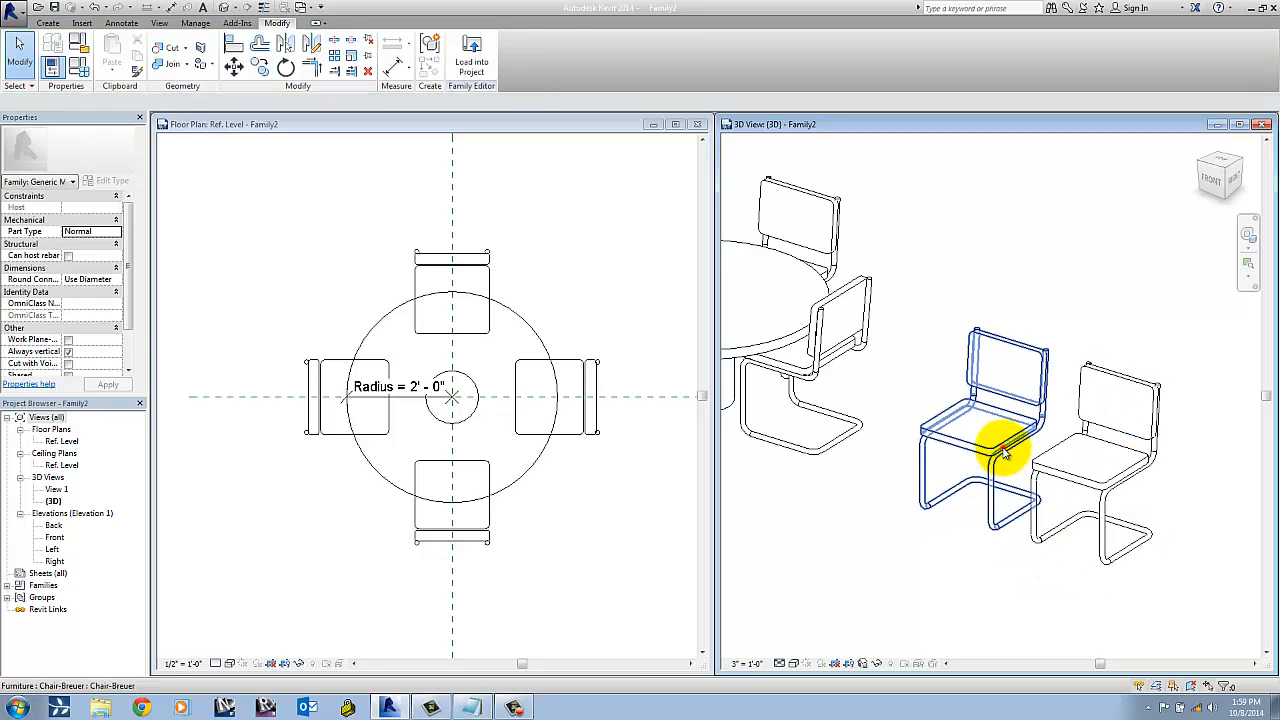
- Set the original separate chair's Seat/Back Material to Phase-Demo
click(914, 443)
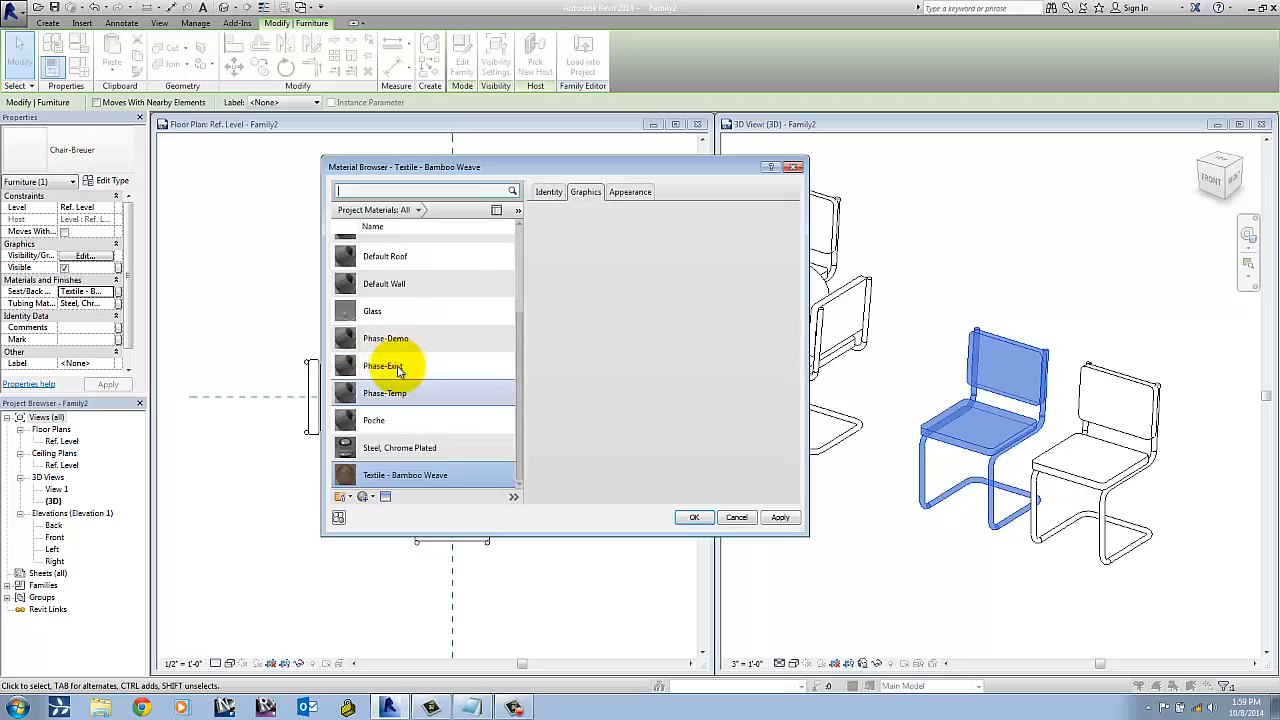
click(400, 337)
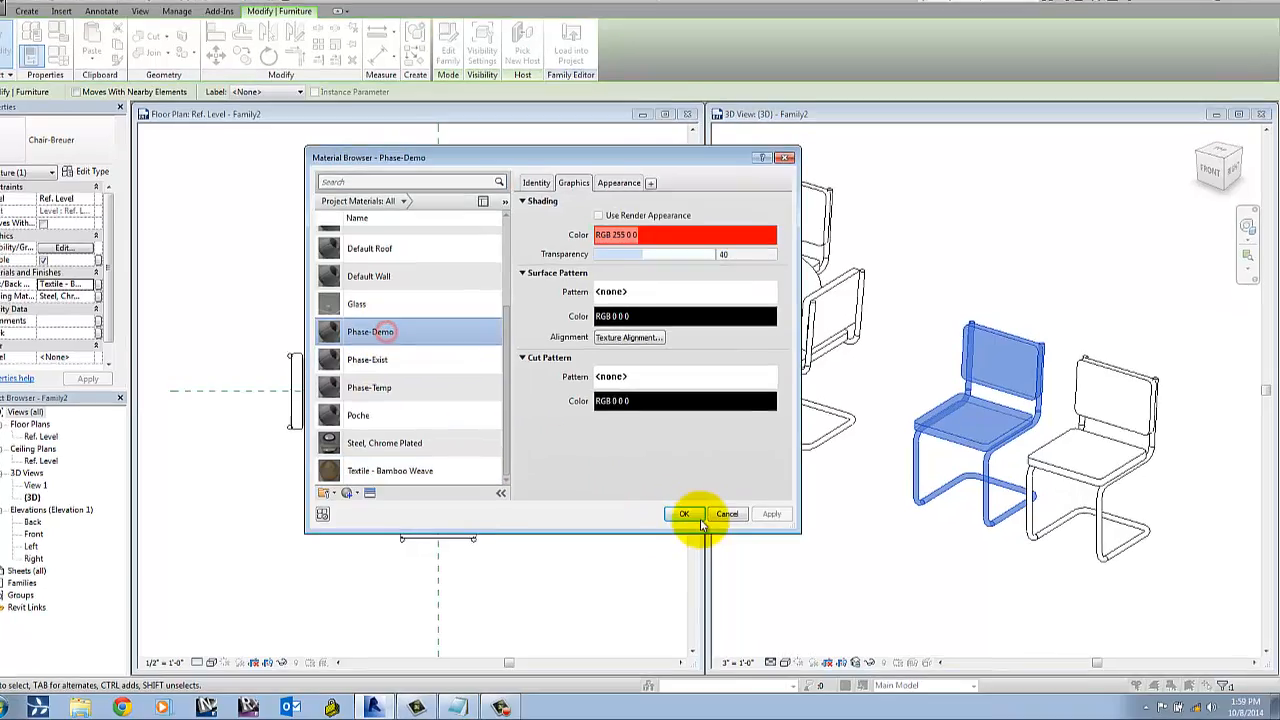
click(696, 515)
click(1019, 572)
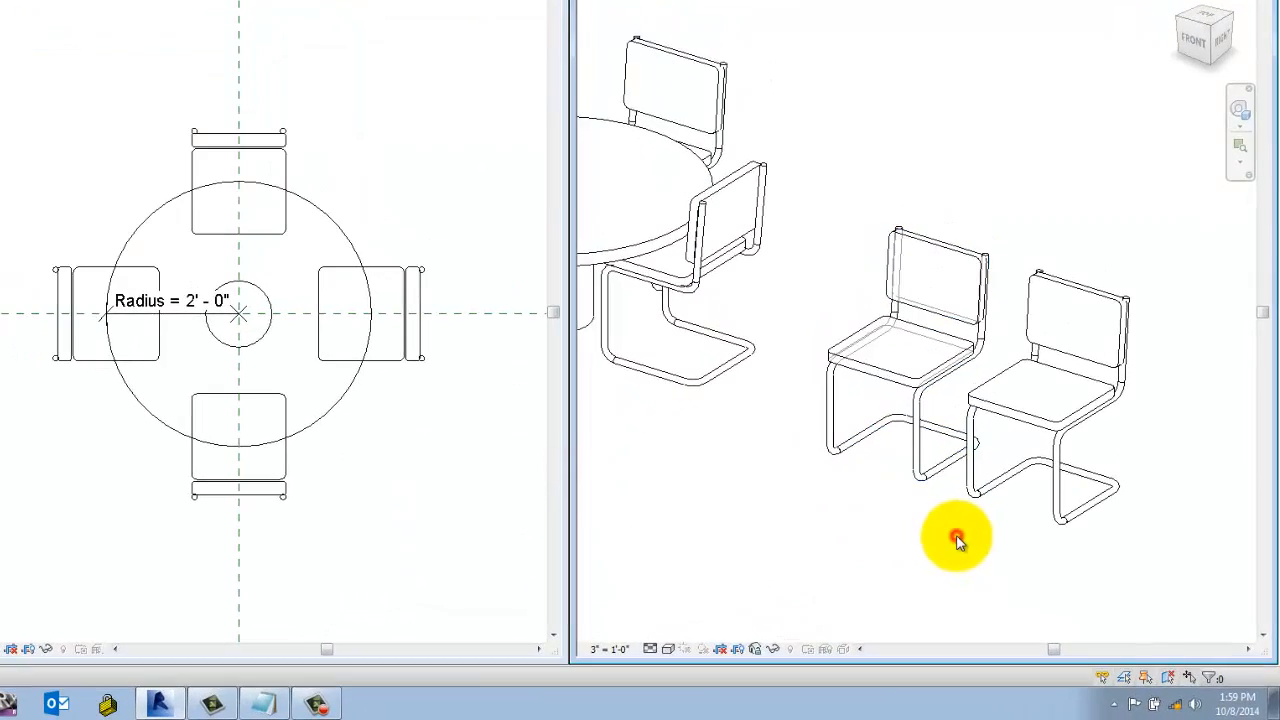
- Set the 3D view to the Shaded visual style and compare the cushions of the two separate chairs
scroll(860, 532, up, 2)
middle_drag(1019, 572, 840, 543)
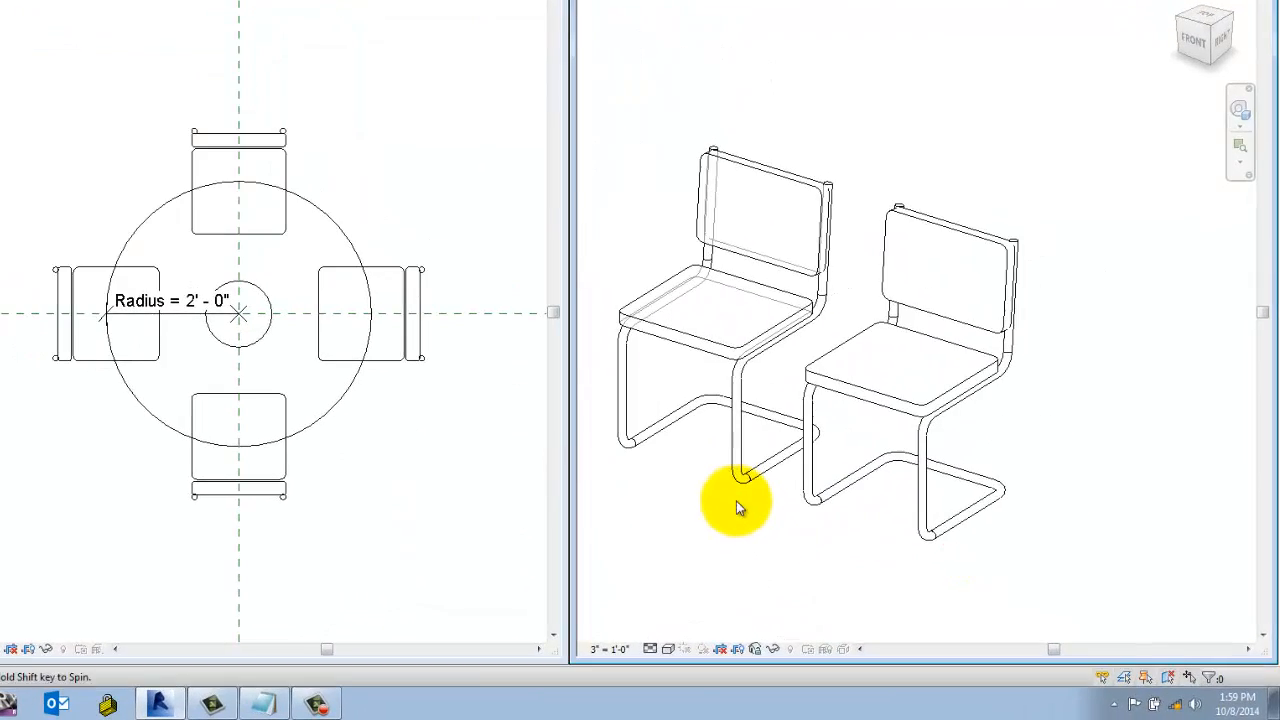
click(668, 649)
click(694, 586)
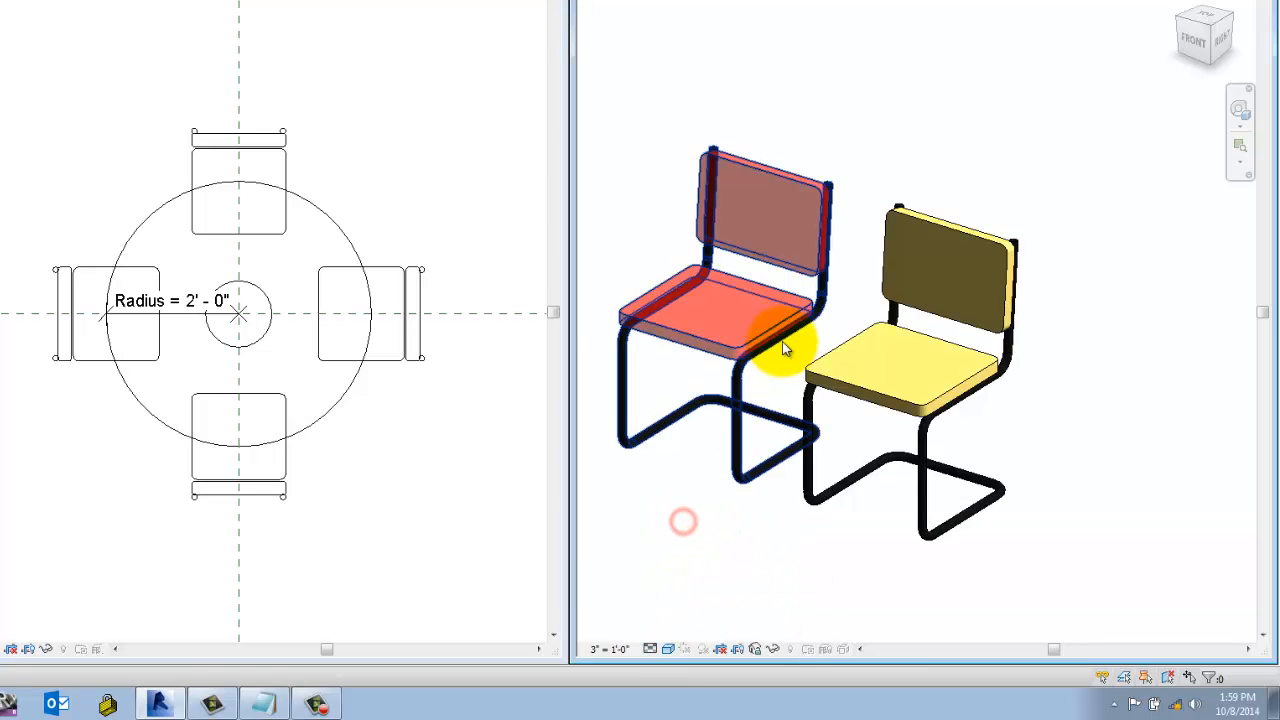
click(825, 190)
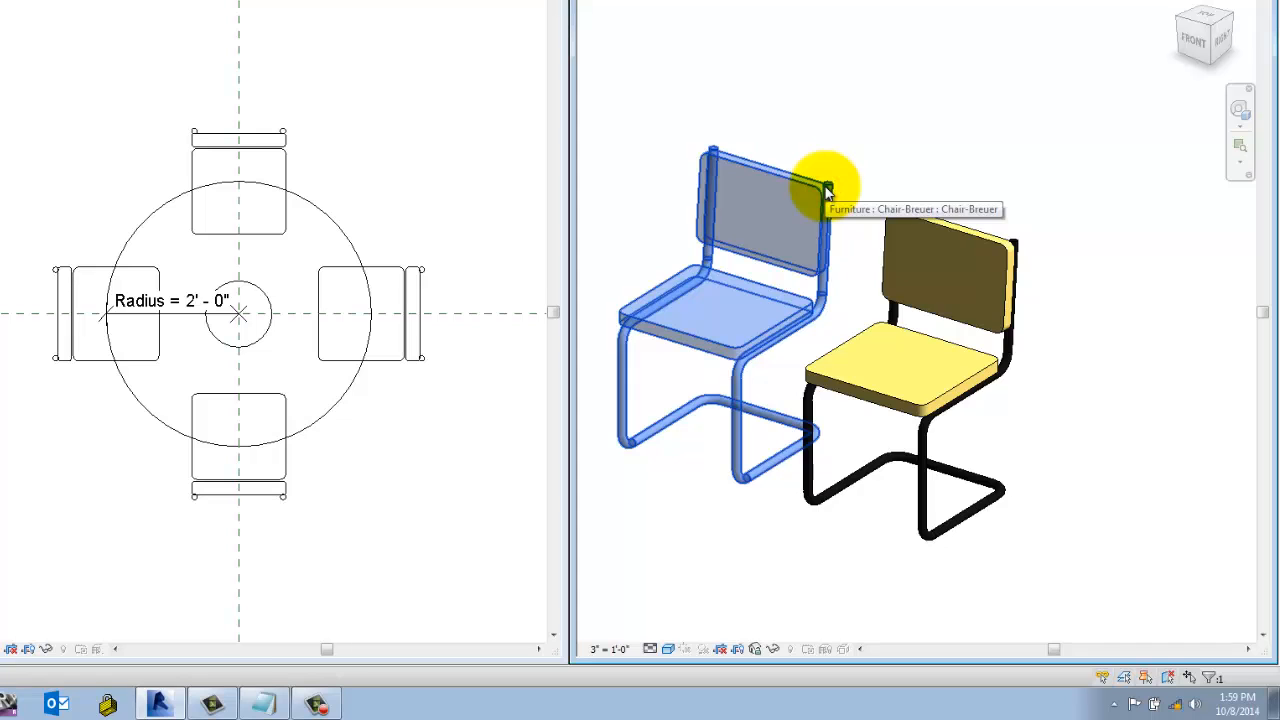
click(940, 206)
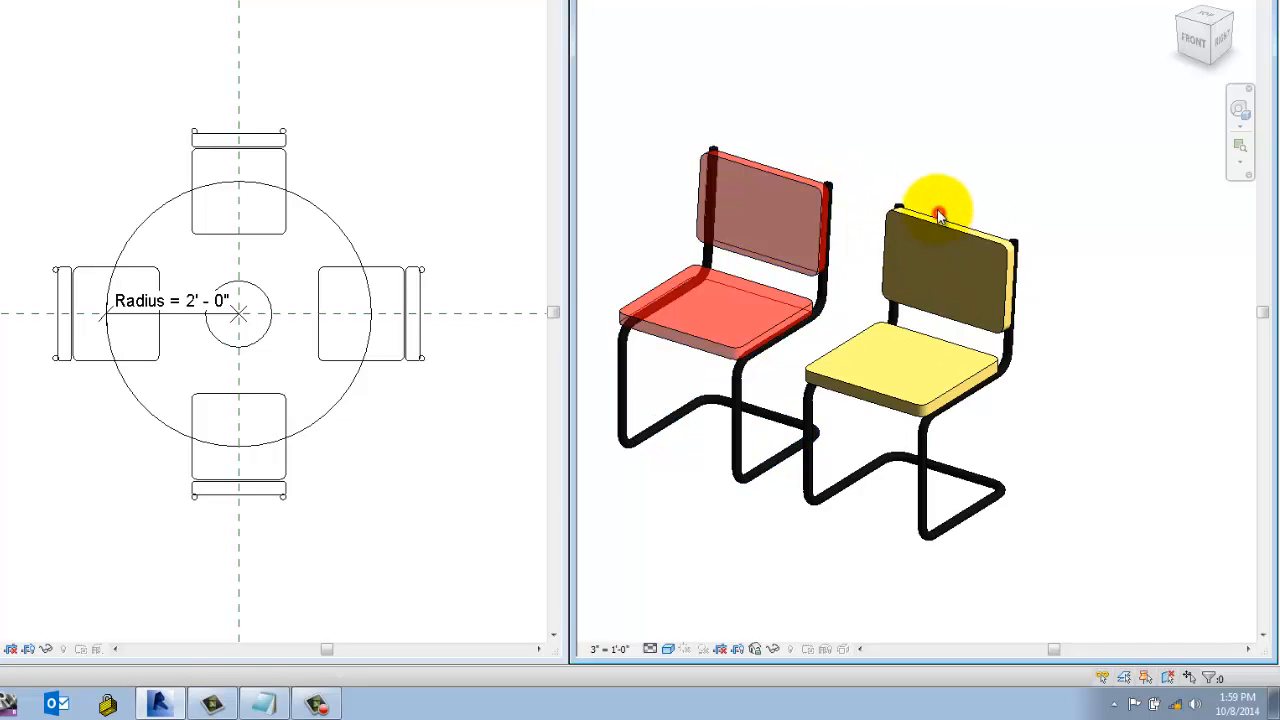
click(911, 175)
- Delete both separate chairs beside the table and return the 3D view to the Hidden Line visual style
scroll(838, 166, down, 1)
middle_drag(853, 178, 934, 235)
scroll(936, 240, down, 2)
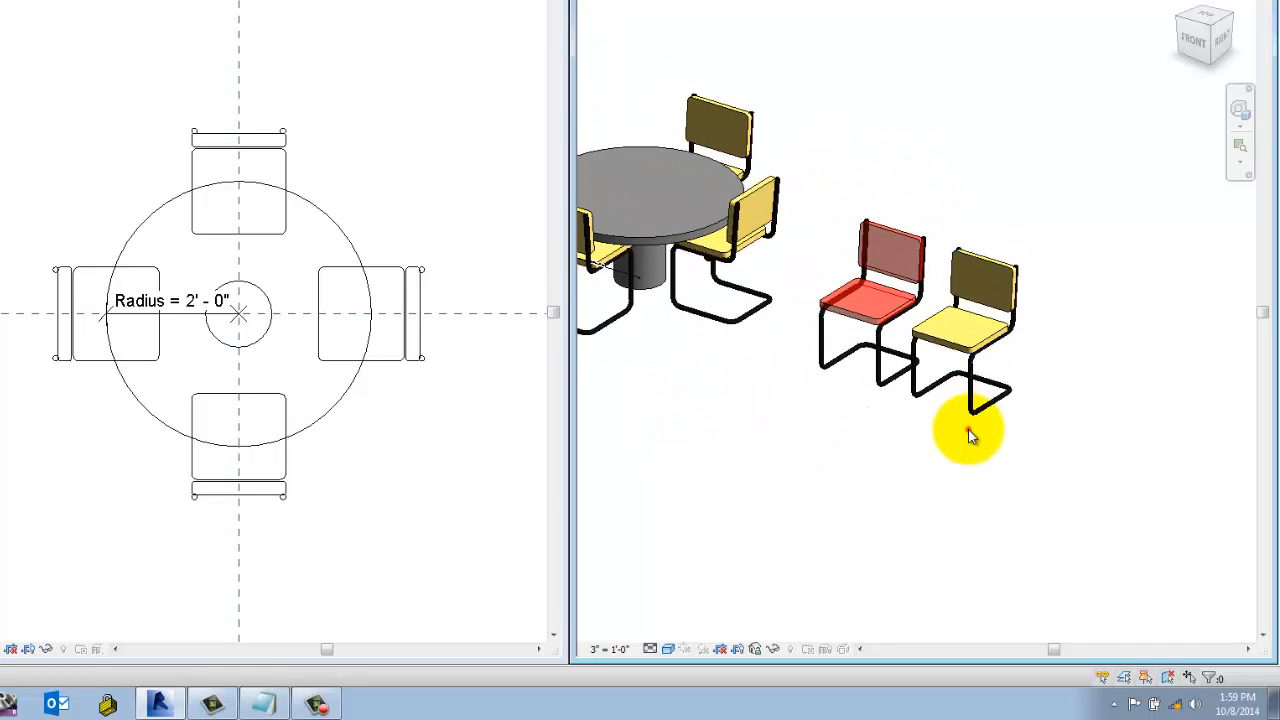
drag(966, 429, 880, 377)
key(Delete)
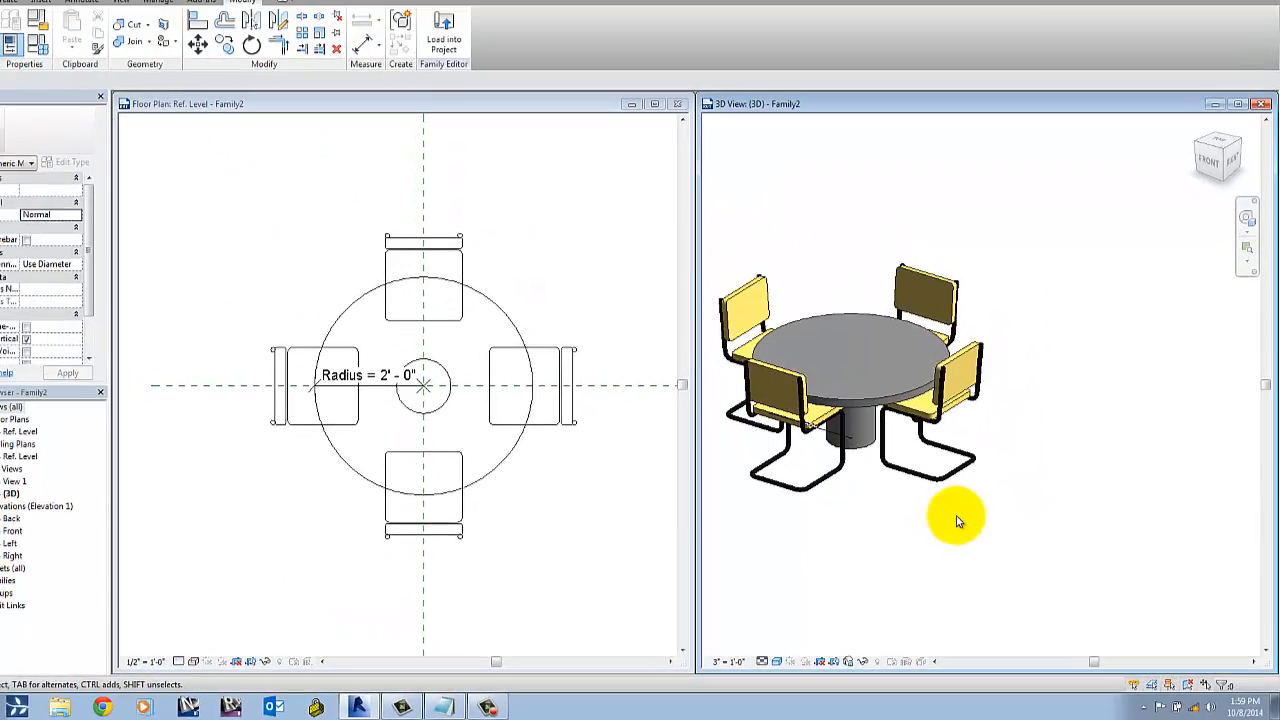
scroll(864, 458, up, 1)
middle_drag(945, 511, 970, 518)
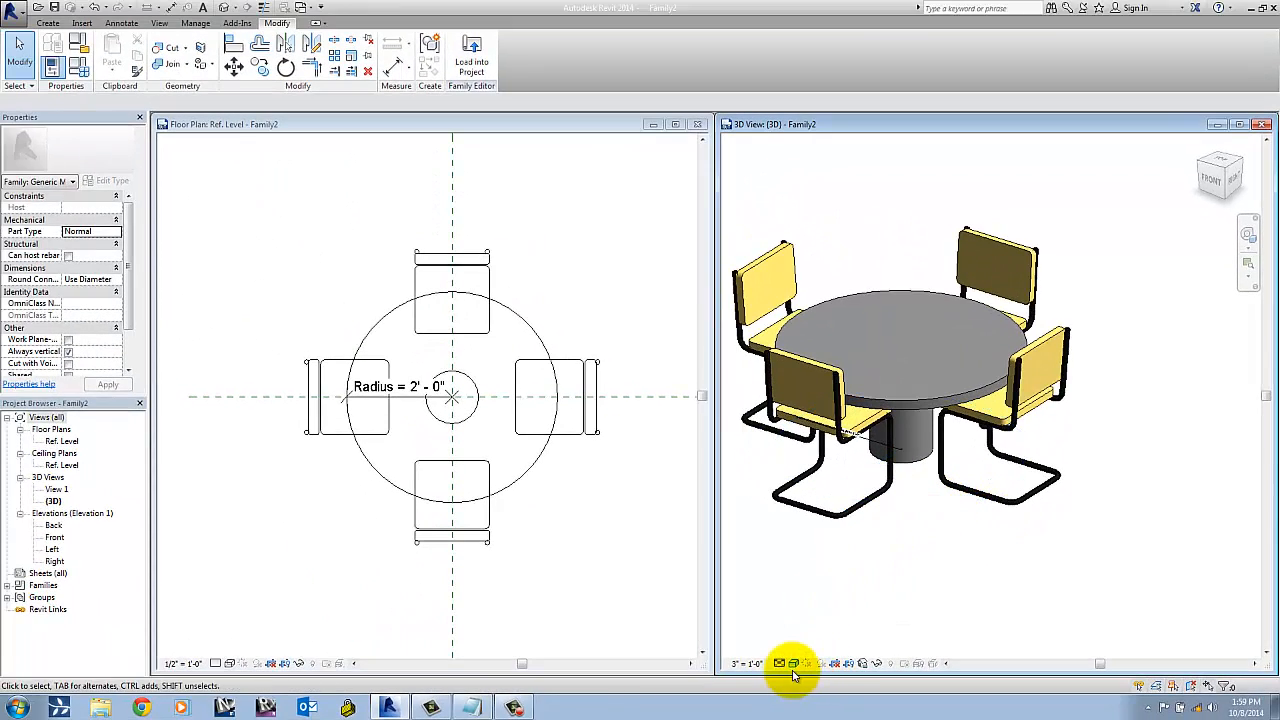
click(793, 663)
click(815, 595)
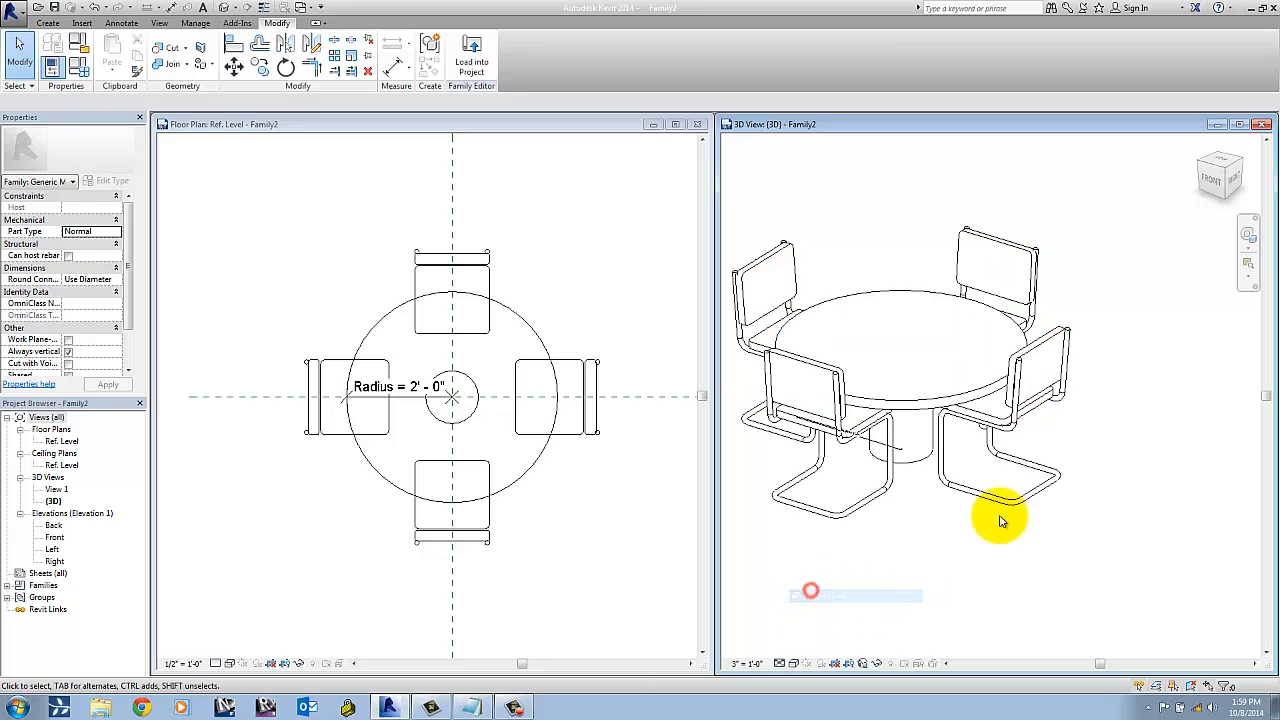
- Open the chair's array group for editing and associate its Seat/Back Material with a new type parameter named Cushion
double_click(1012, 424)
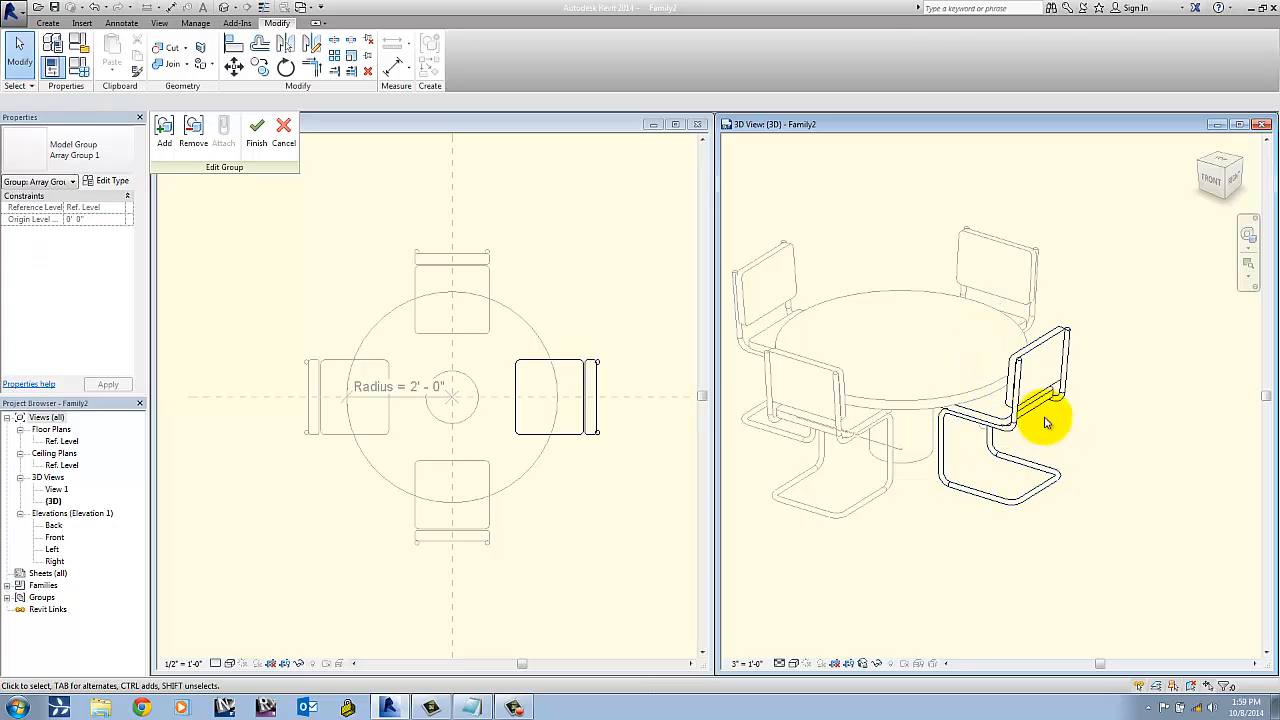
click(1045, 418)
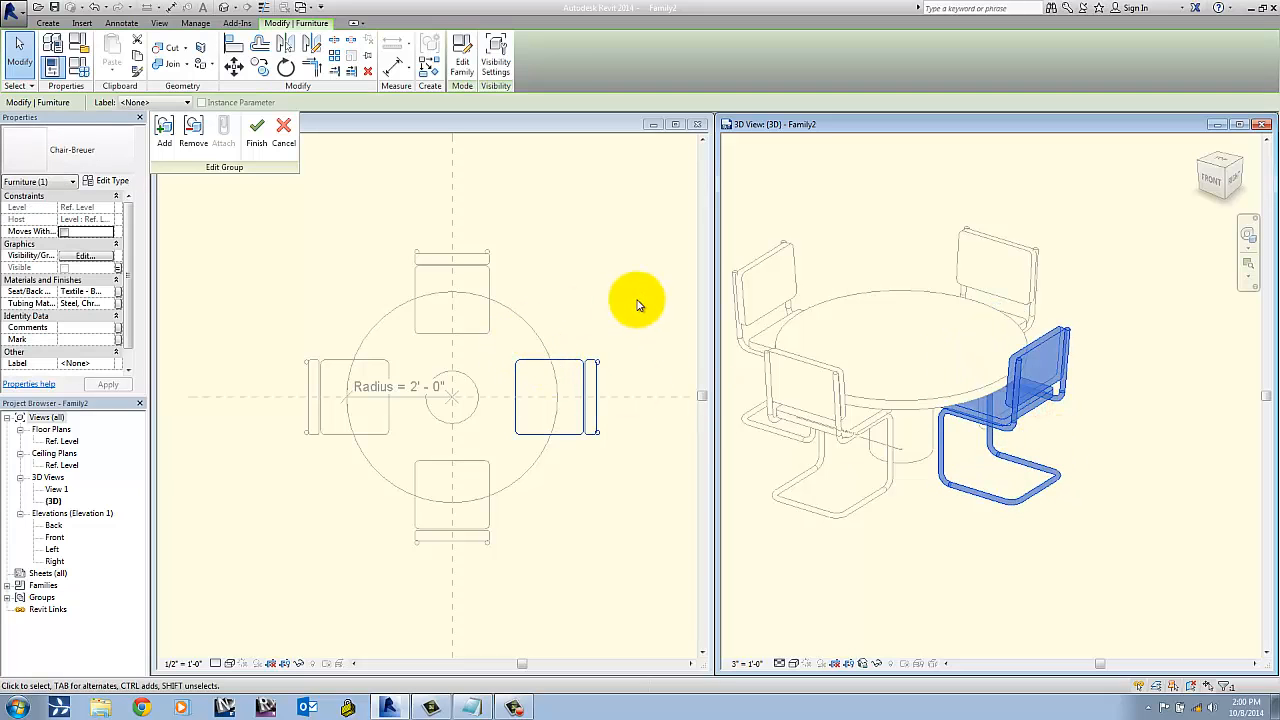
click(118, 292)
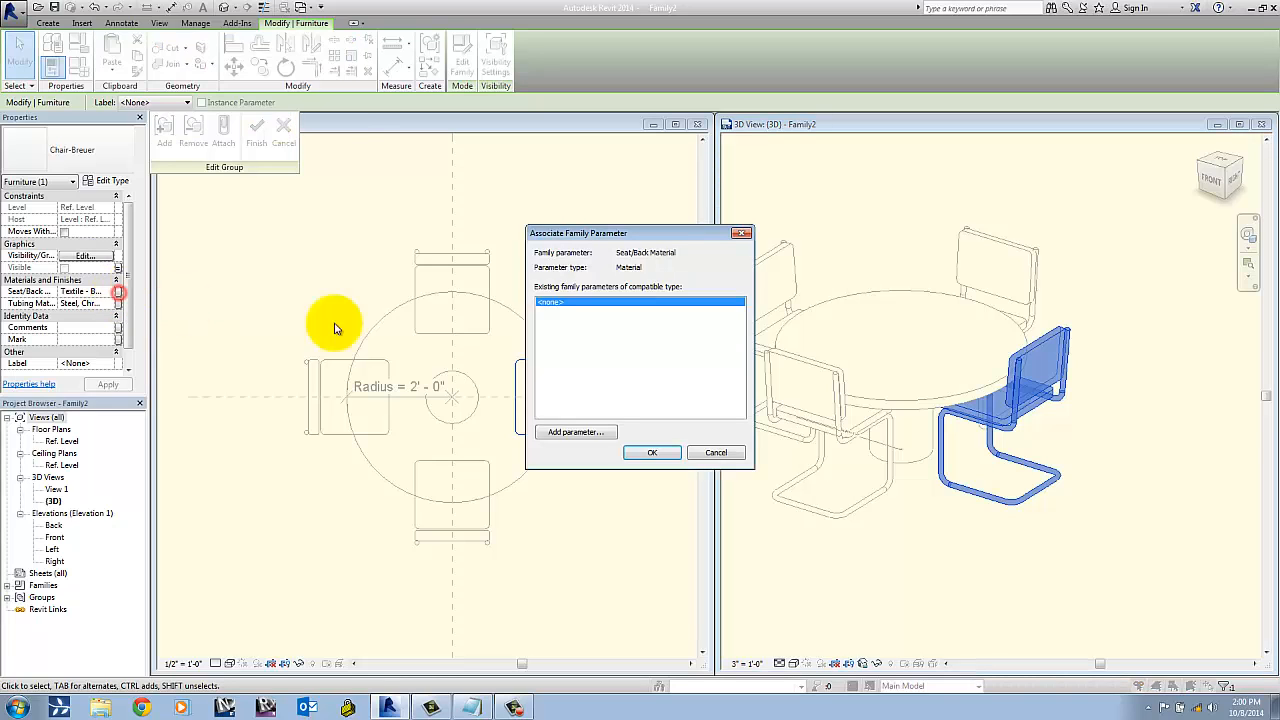
click(576, 432)
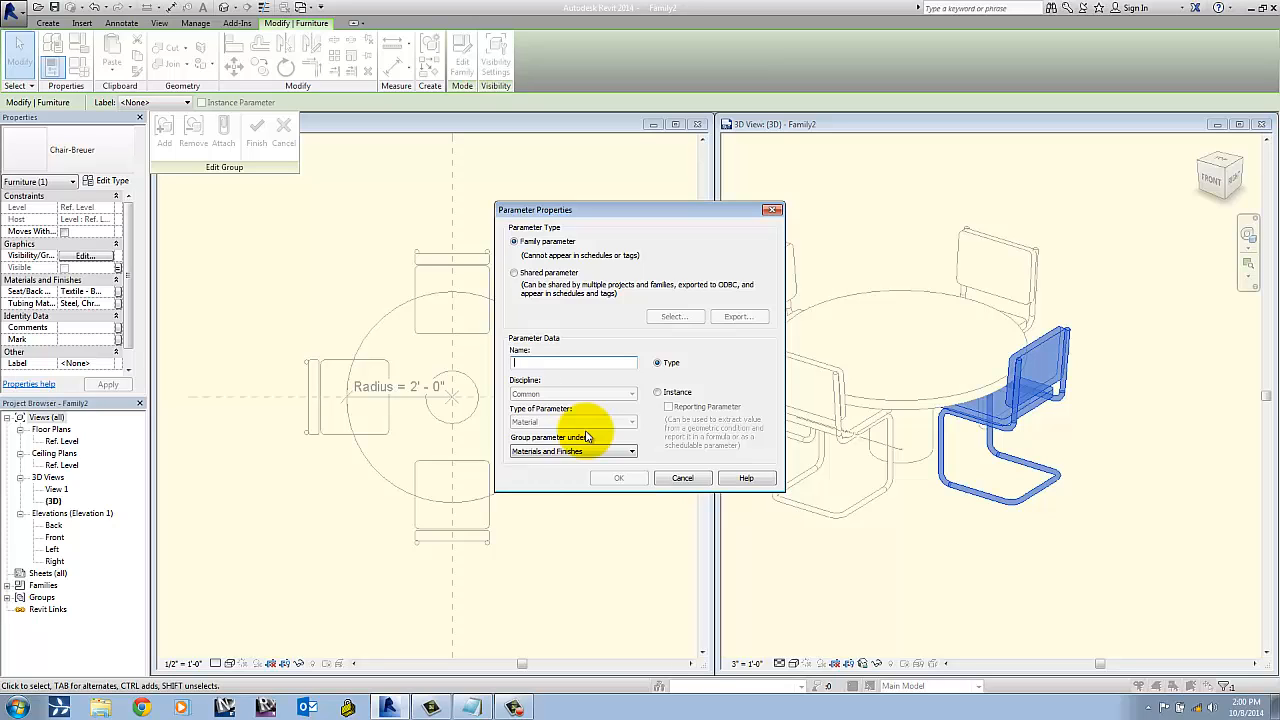
text(Cushion)
click(620, 479)
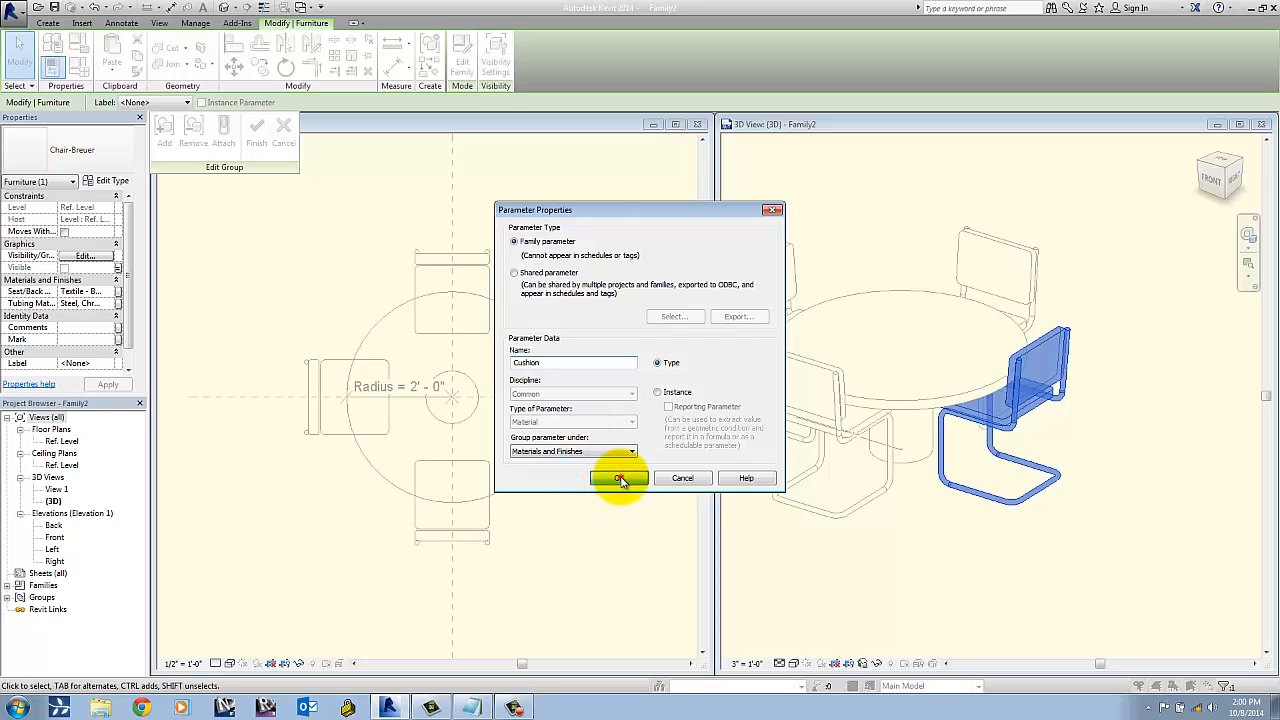
click(666, 451)
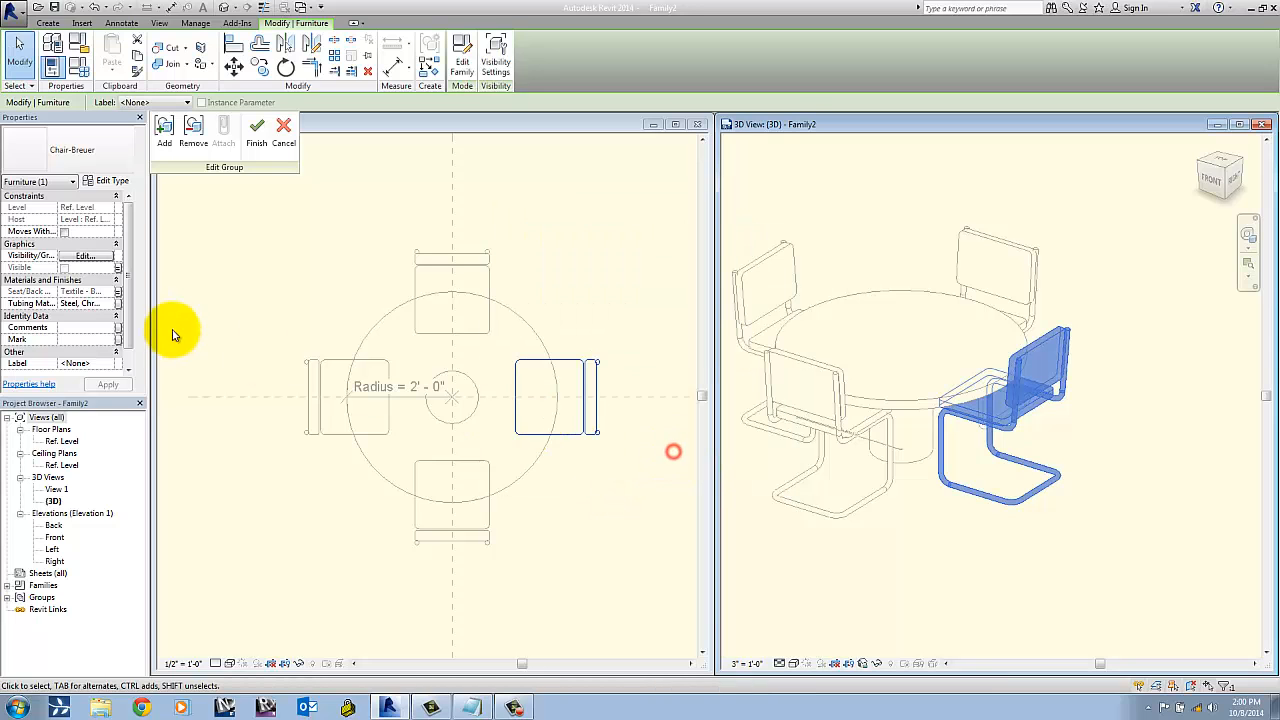
- Associate the chair's Tubing Material with a new type parameter named Tubing under Materials and Finishes
click(117, 303)
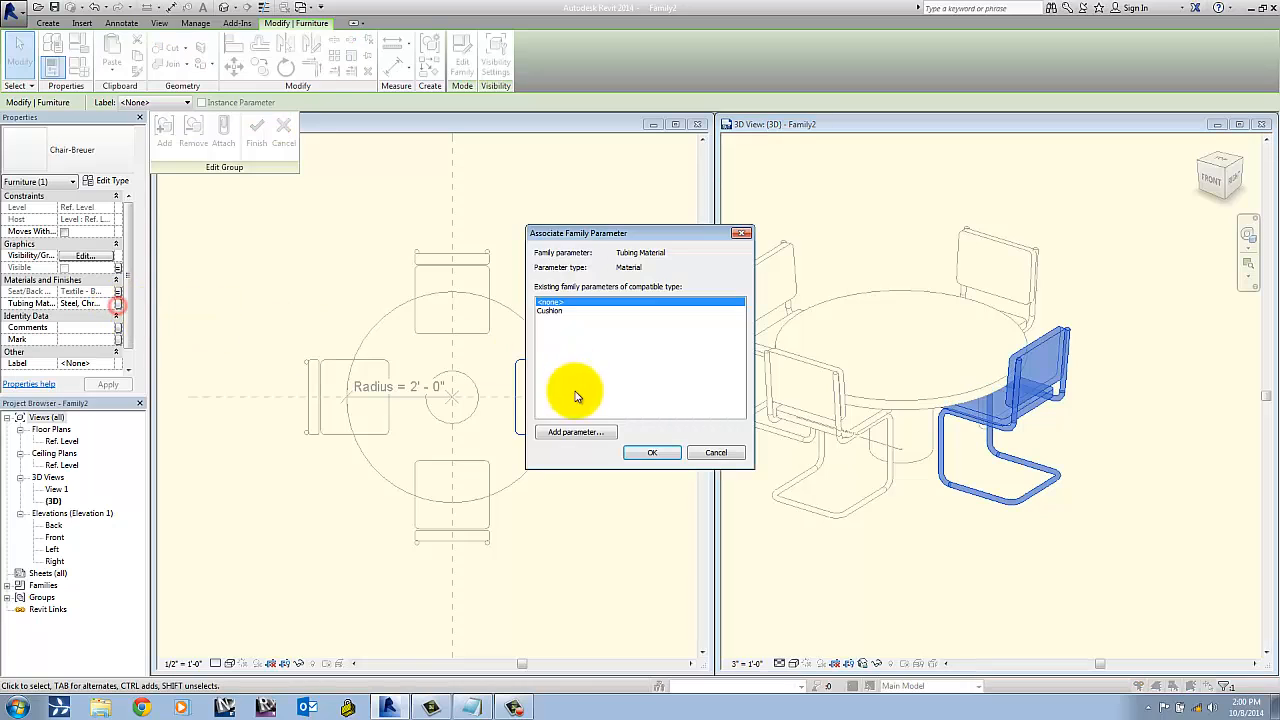
click(575, 431)
text(Tubin)
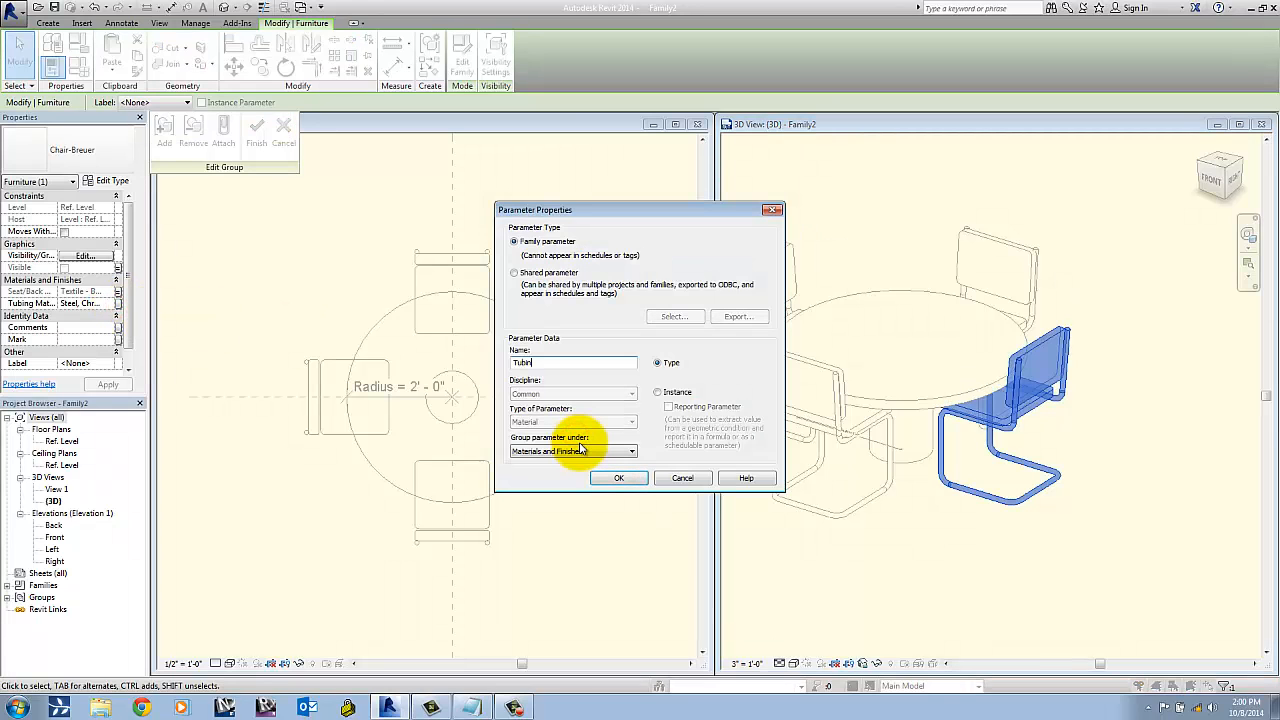
text(g)
click(618, 477)
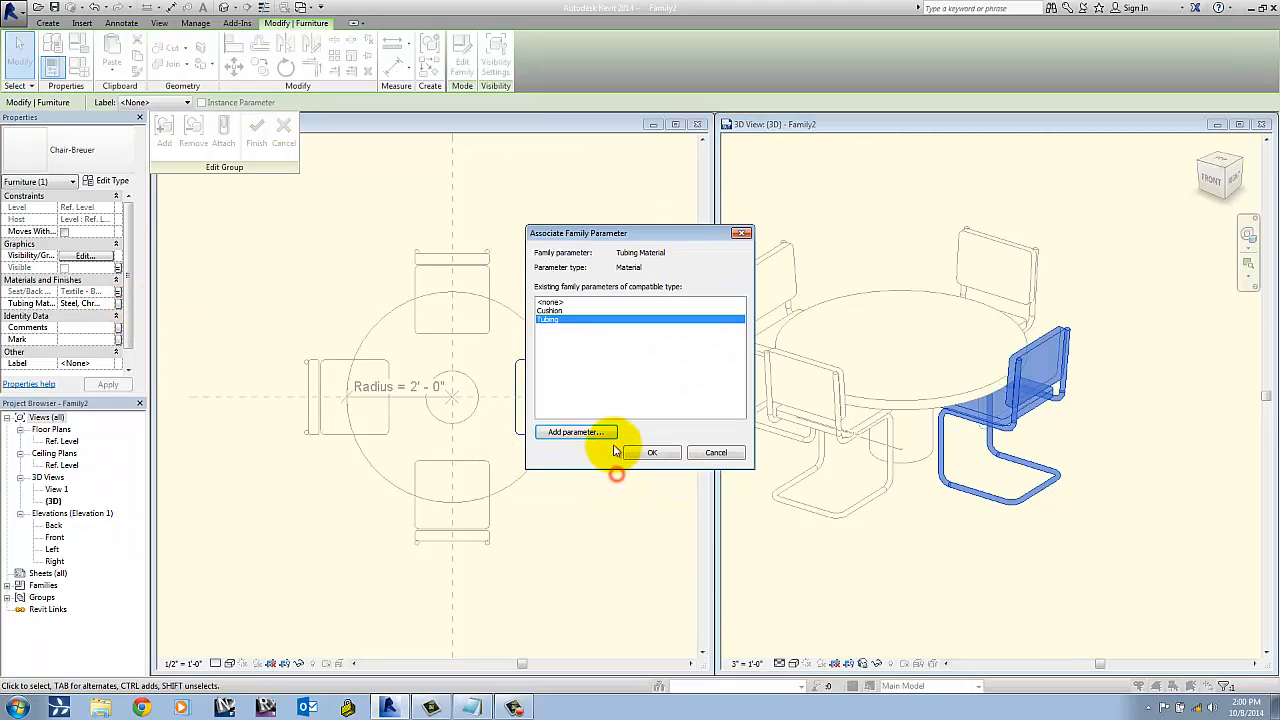
click(651, 452)
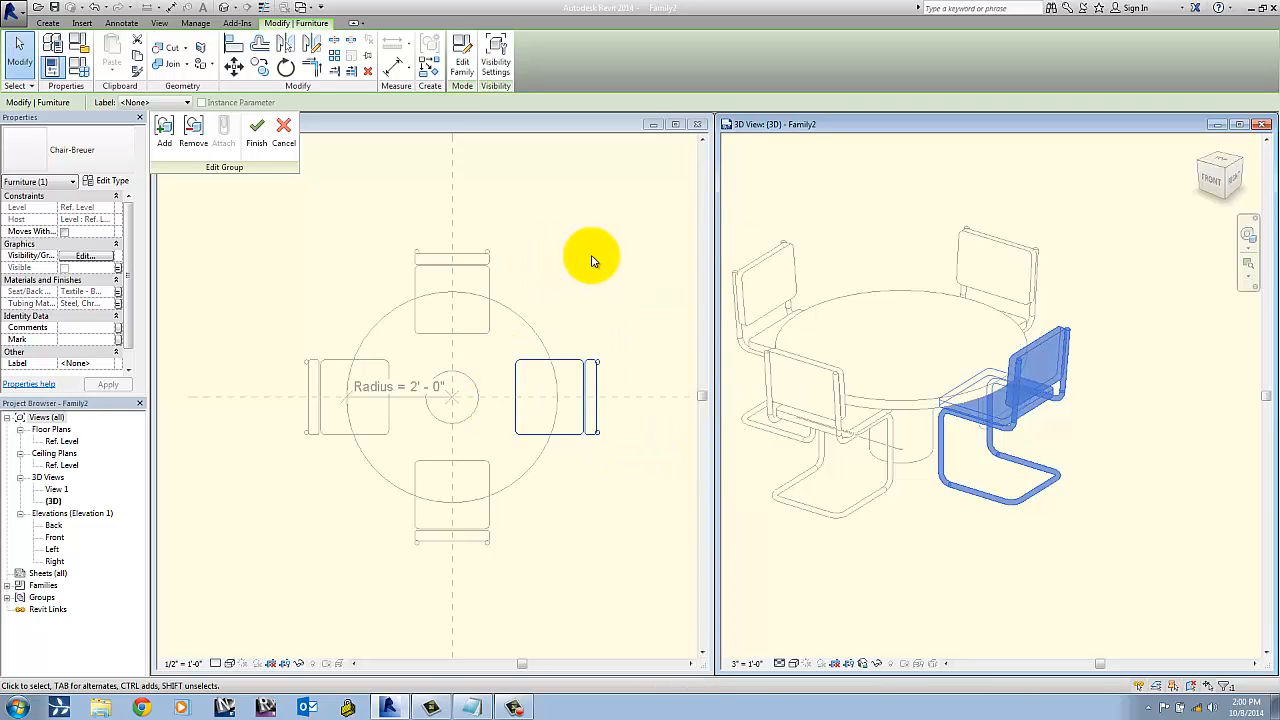
- Finish editing the array group and display the 3D view in the Shaded visual style
click(258, 133)
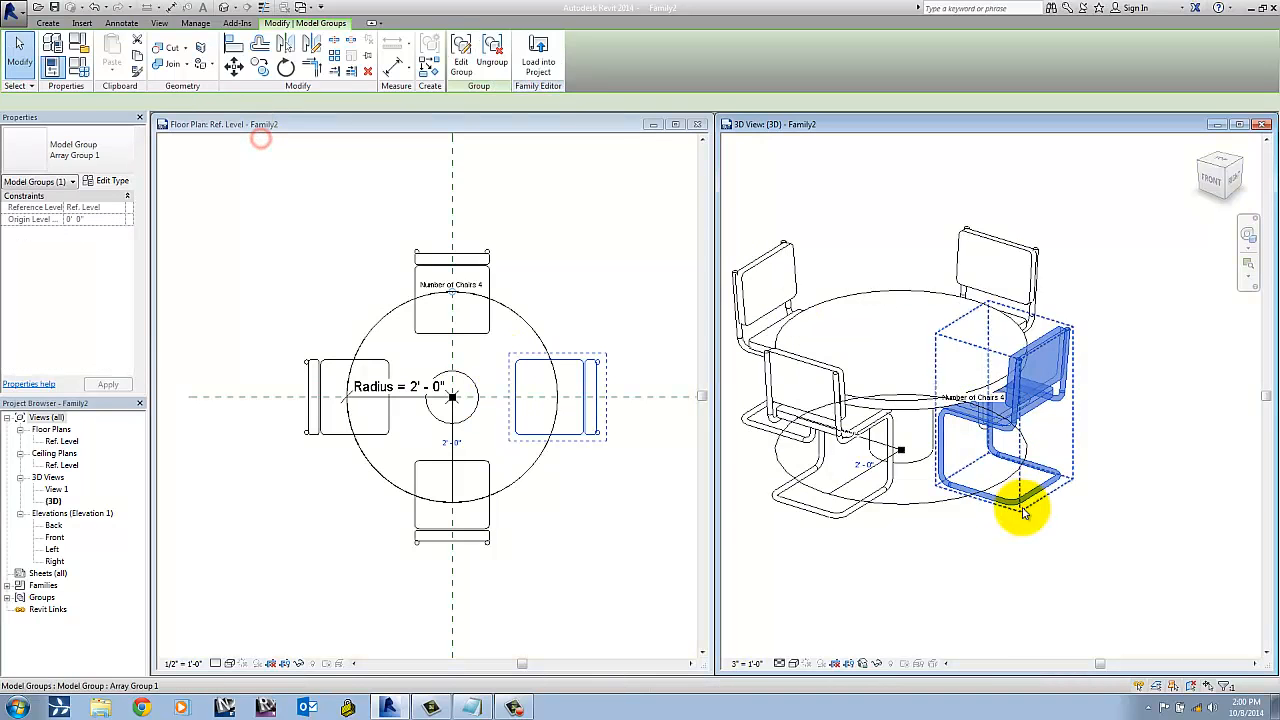
click(971, 594)
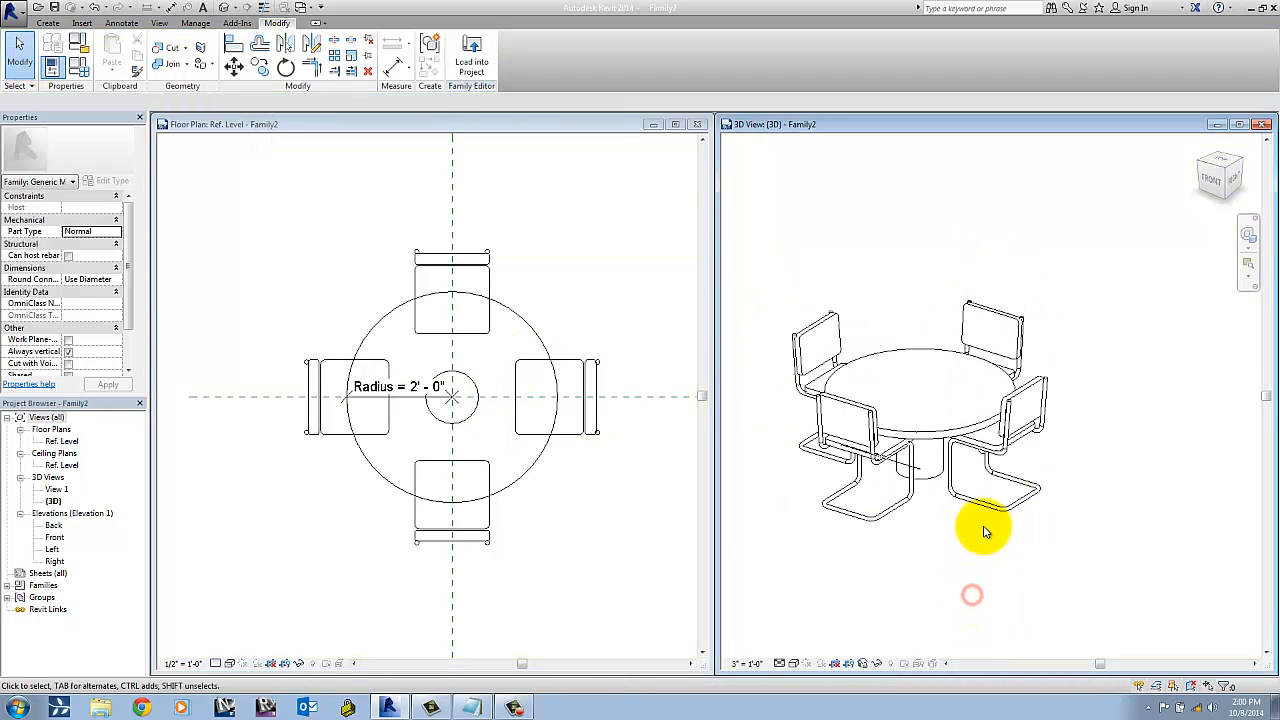
click(780, 663)
click(810, 612)
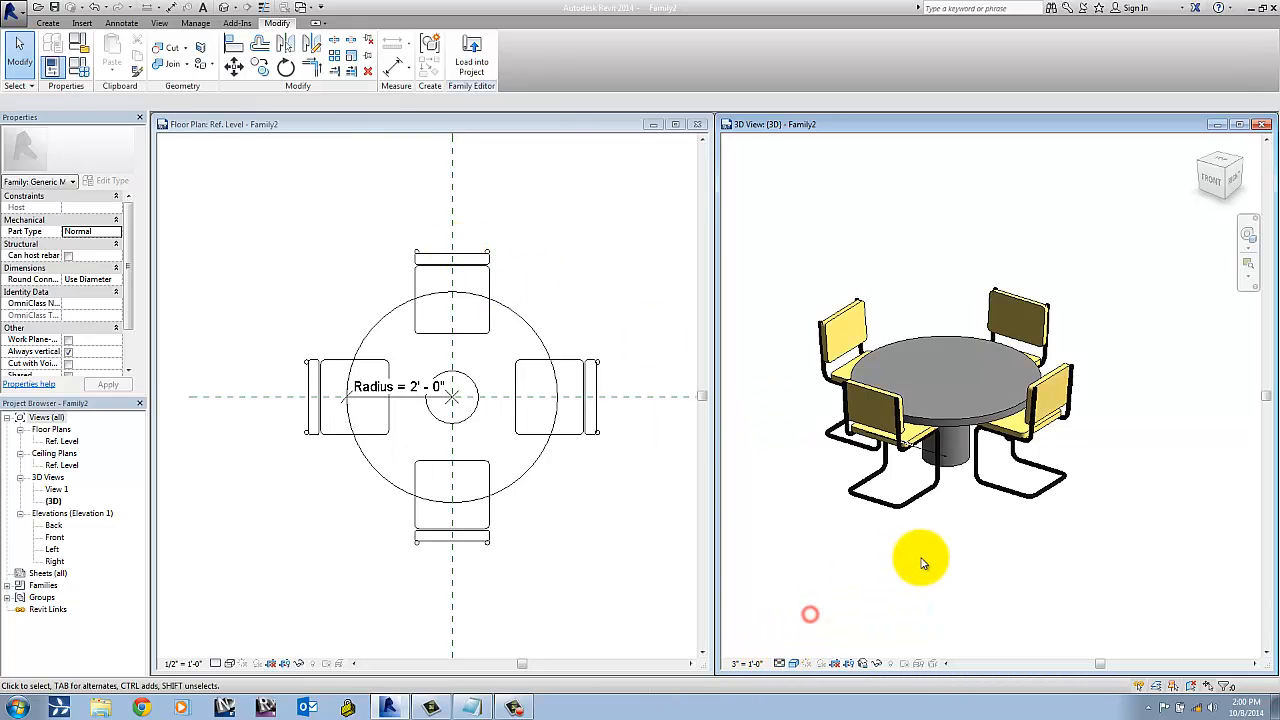
scroll(887, 570, up, 1)
middle_drag(921, 559, 950, 571)
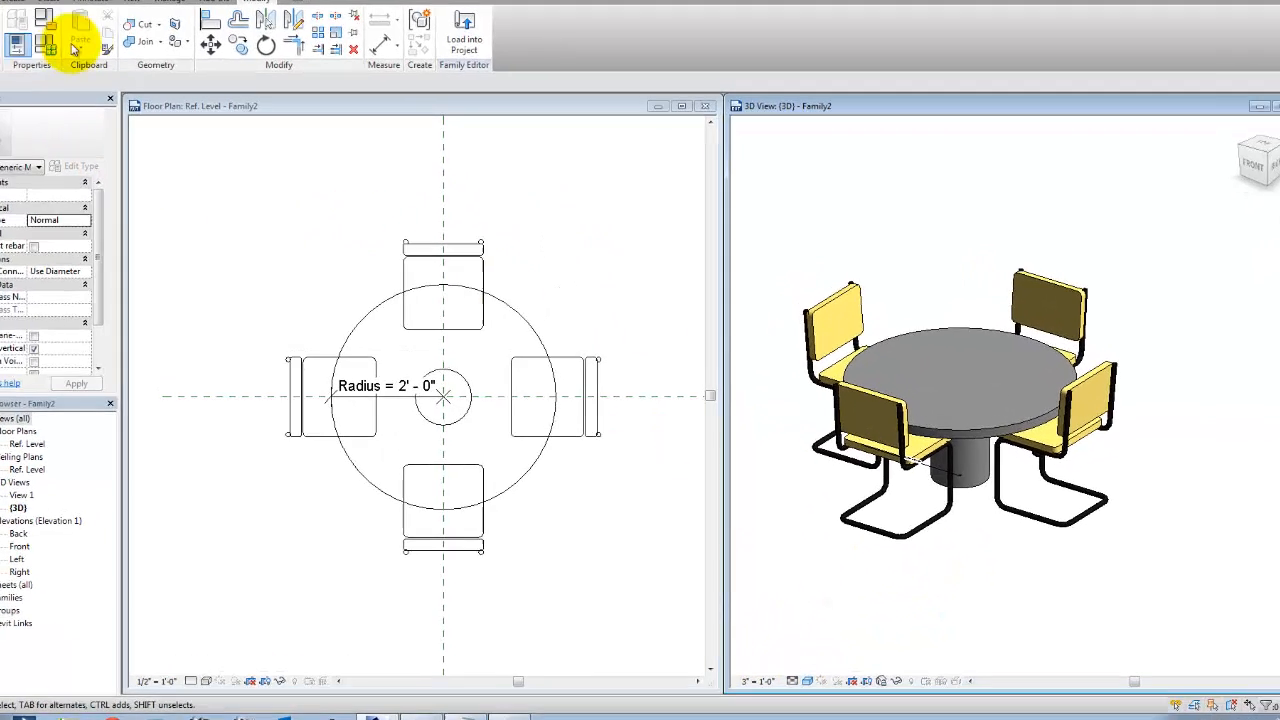
- Set the Cushion material of the 4' Table w/o Chairs type to Phase-Demo and apply the family type change
click(45, 45)
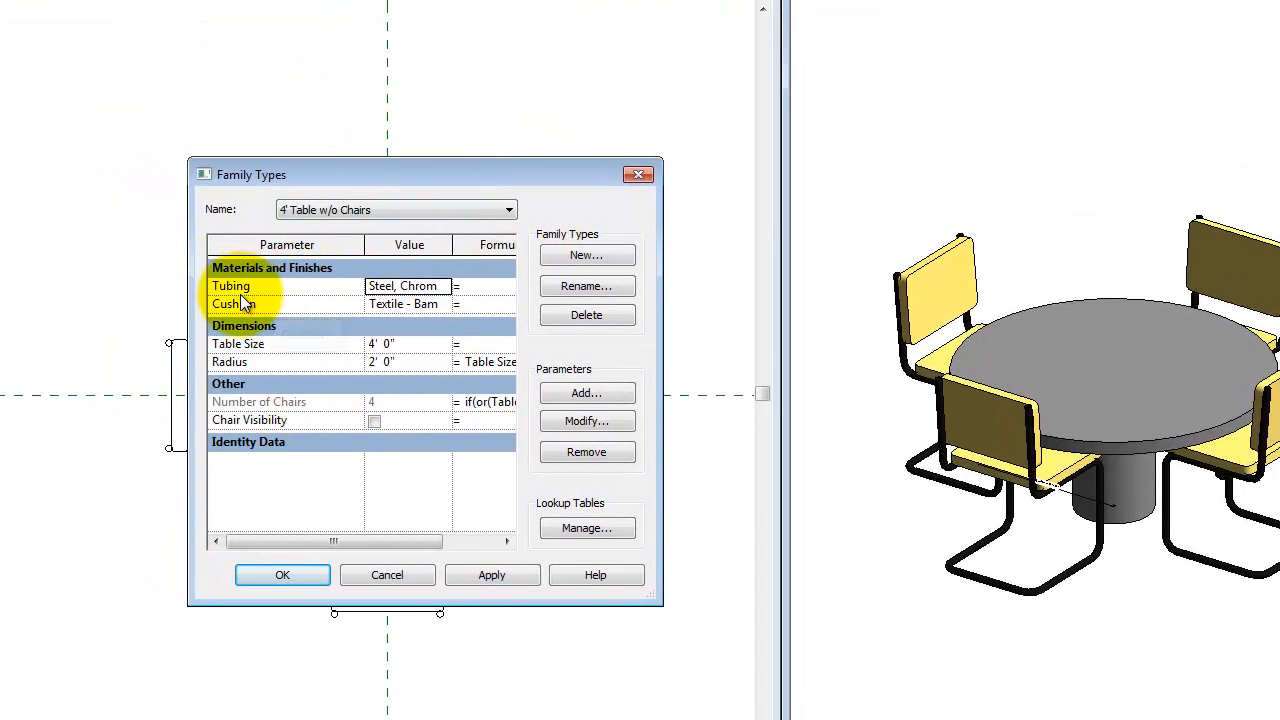
click(448, 304)
click(447, 304)
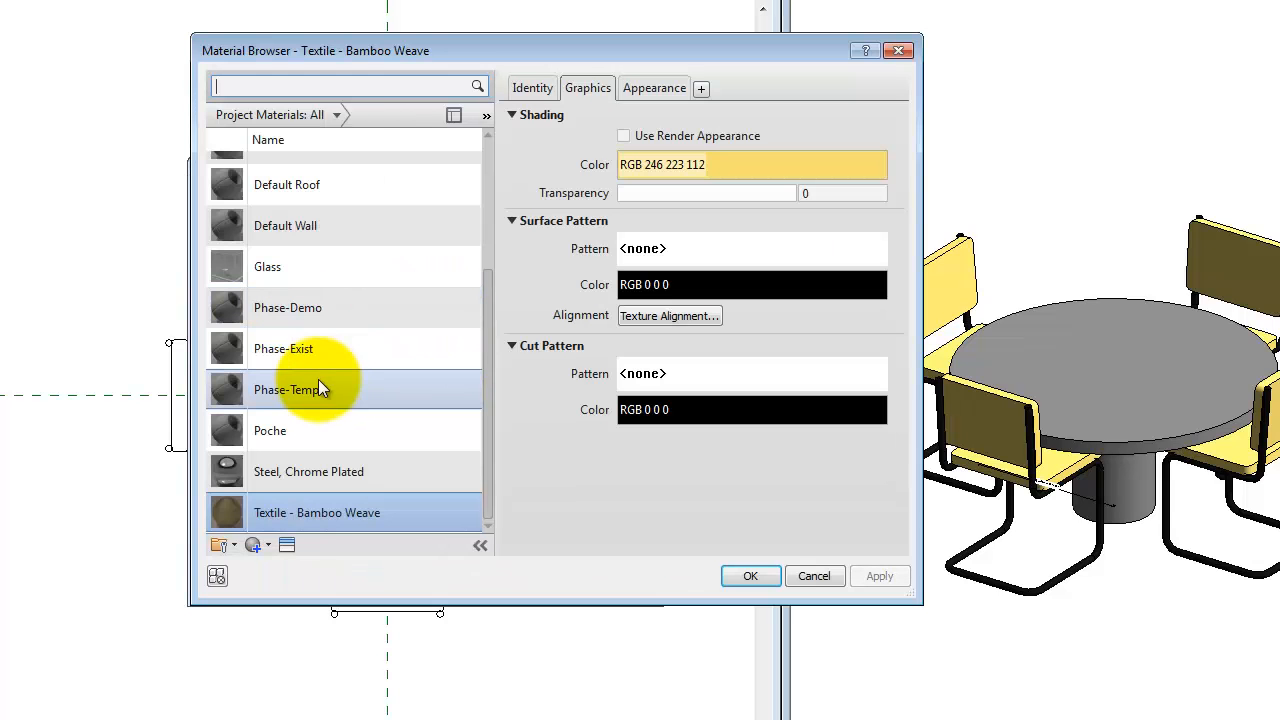
click(308, 348)
click(334, 312)
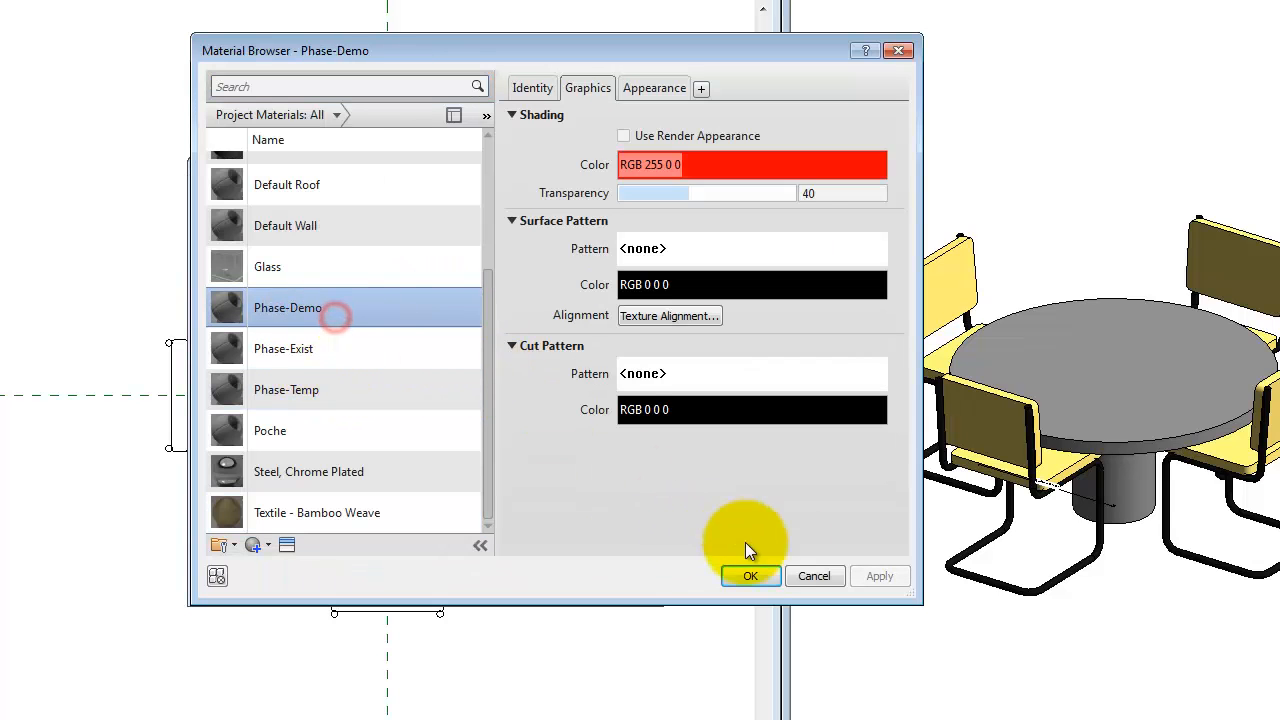
click(751, 575)
click(503, 576)
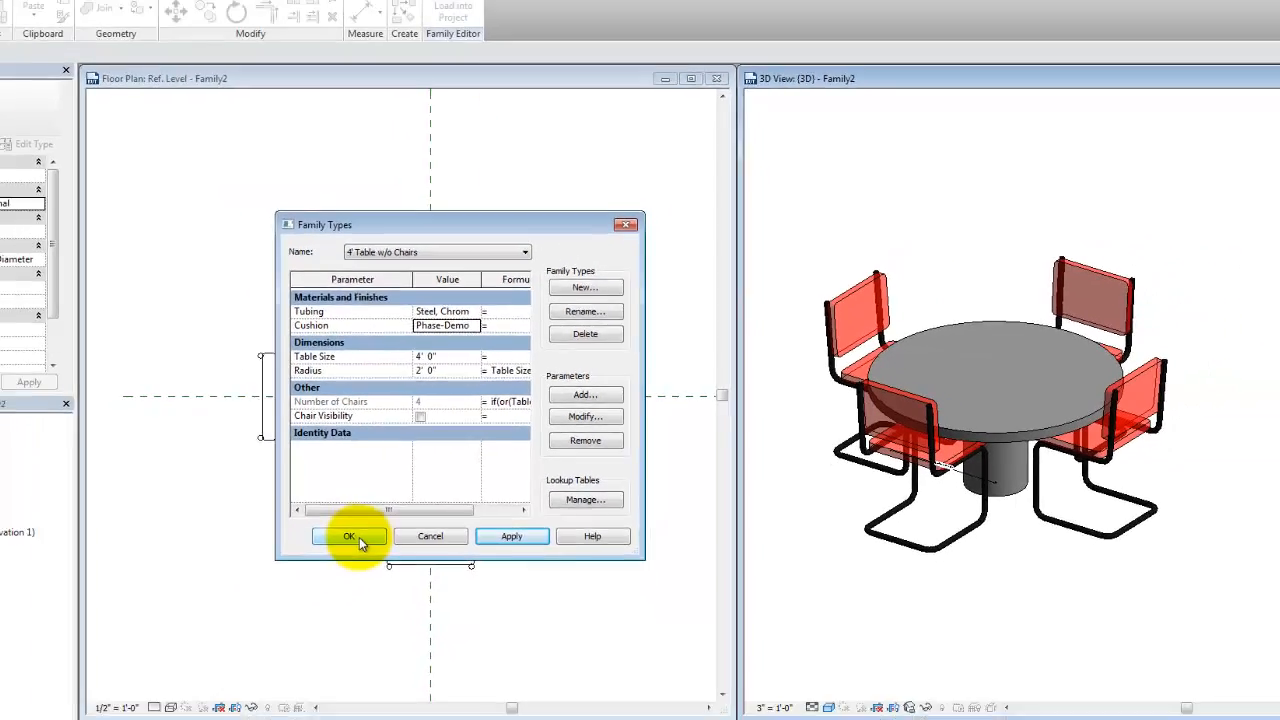
click(359, 537)
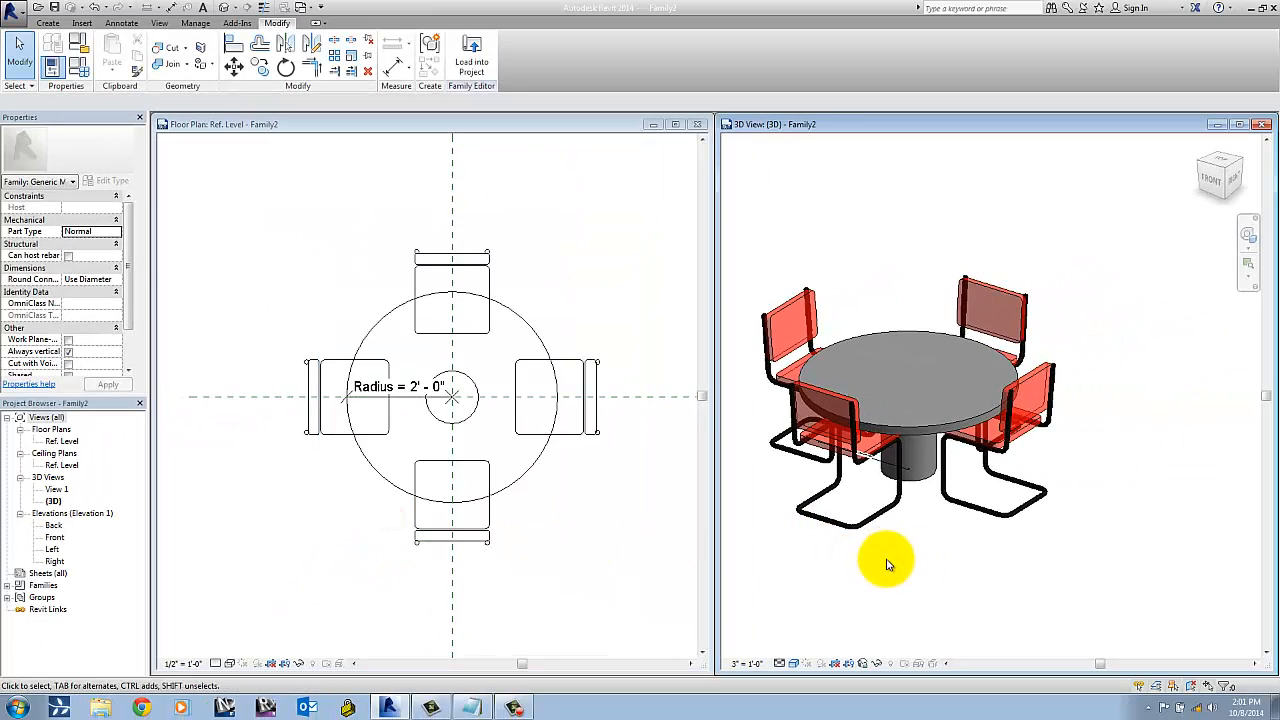
middle_drag(886, 565, 953, 572)
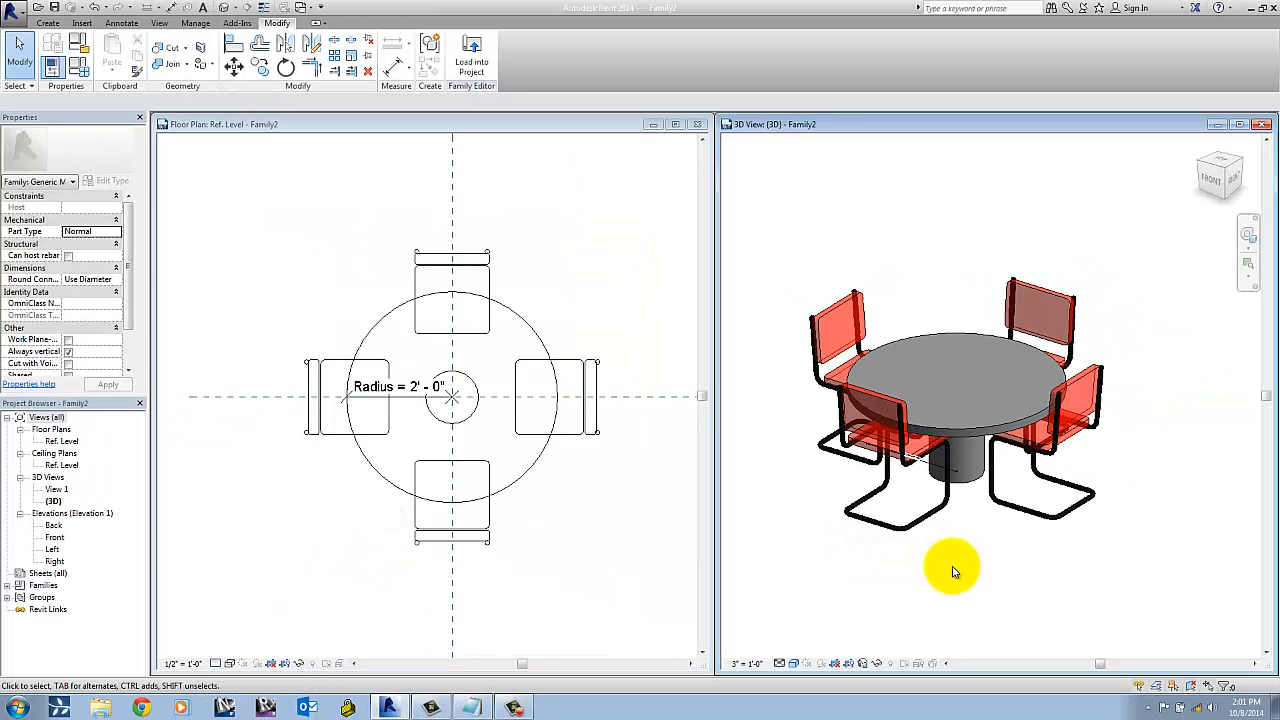